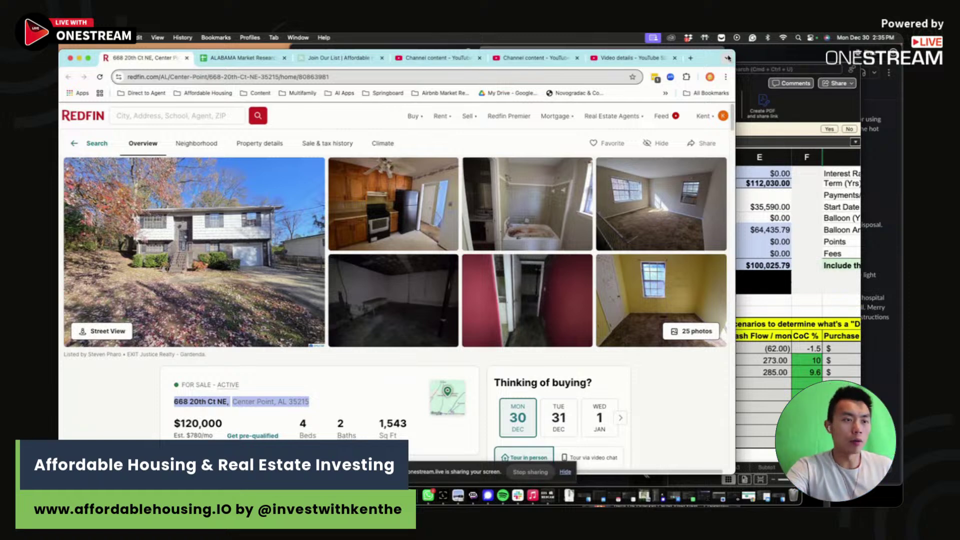
- Highlight passages of the listing's home description, including the part about future potential
{"action": "left_click", "coordinate": [689, 375]}
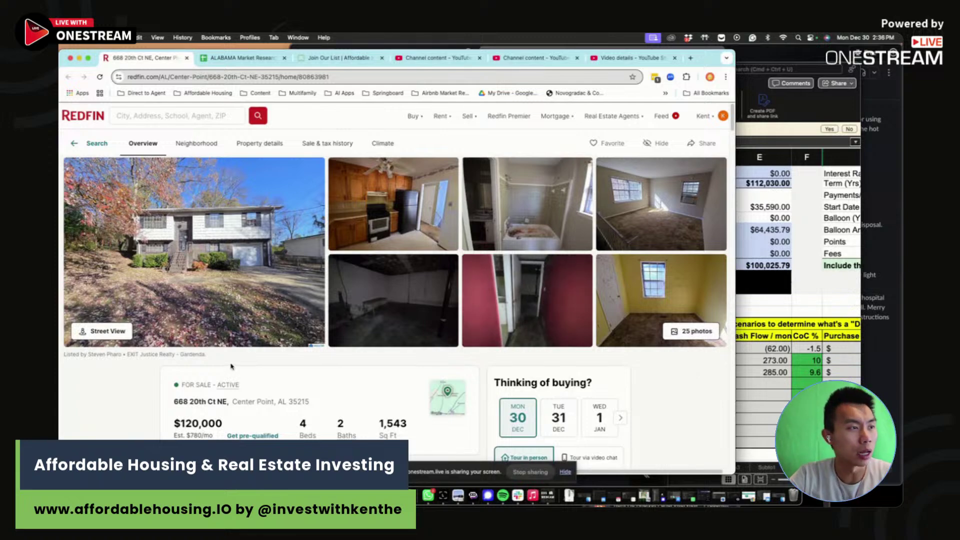
{"action": "scroll", "coordinate": [230, 365], "scroll_direction": "down", "scroll_amount": 5}
{"action": "left_click_drag", "start_coordinate": [210, 279], "coordinate": [440, 322]}
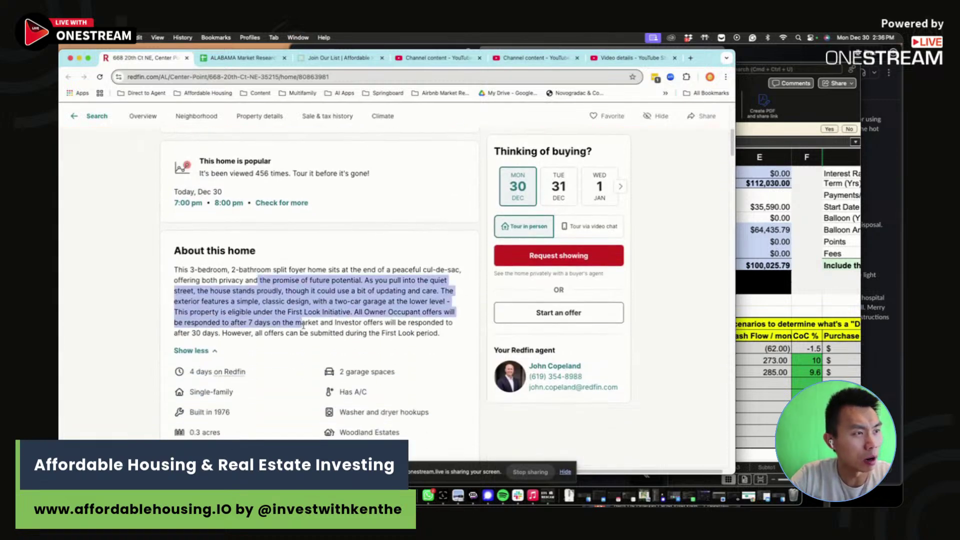
{"action": "left_click_drag", "start_coordinate": [180, 301], "coordinate": [350, 322]}
{"action": "left_click", "coordinate": [285, 311]}
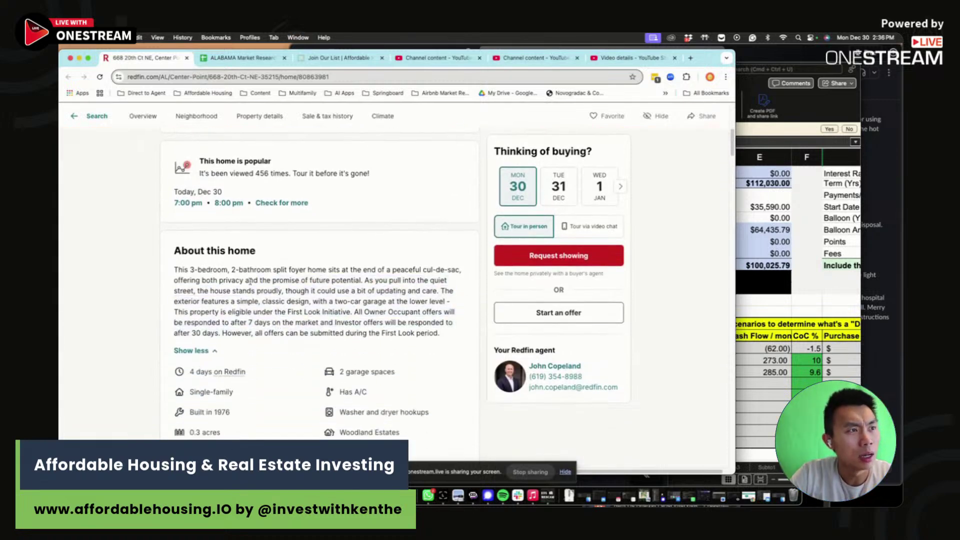
{"action": "left_click_drag", "start_coordinate": [299, 280], "coordinate": [273, 280]}
{"action": "left_click", "coordinate": [305, 310]}
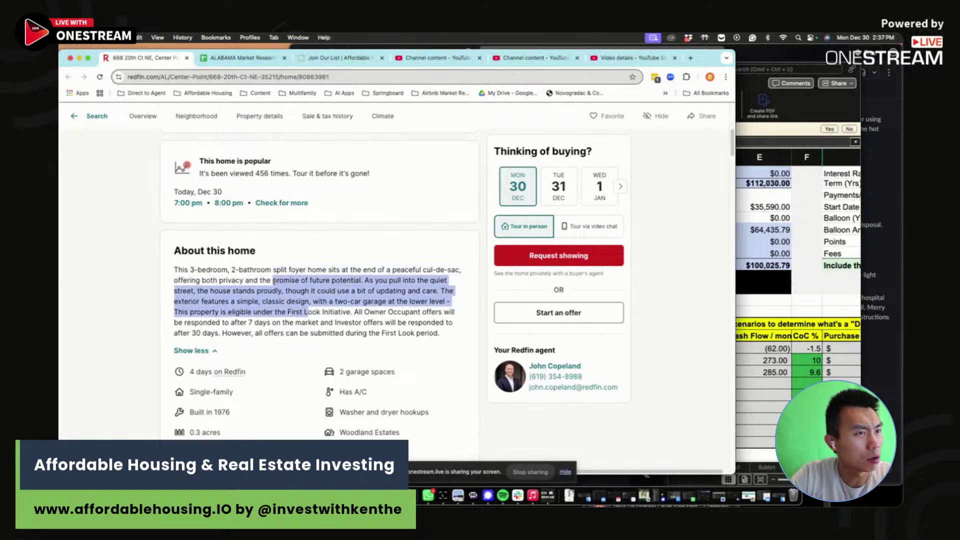
{"action": "scroll", "coordinate": [293, 290], "scroll_direction": "up", "scroll_amount": 4}
- Browse through the listing's full photo gallery, then close it
{"action": "left_click", "coordinate": [295, 295]}
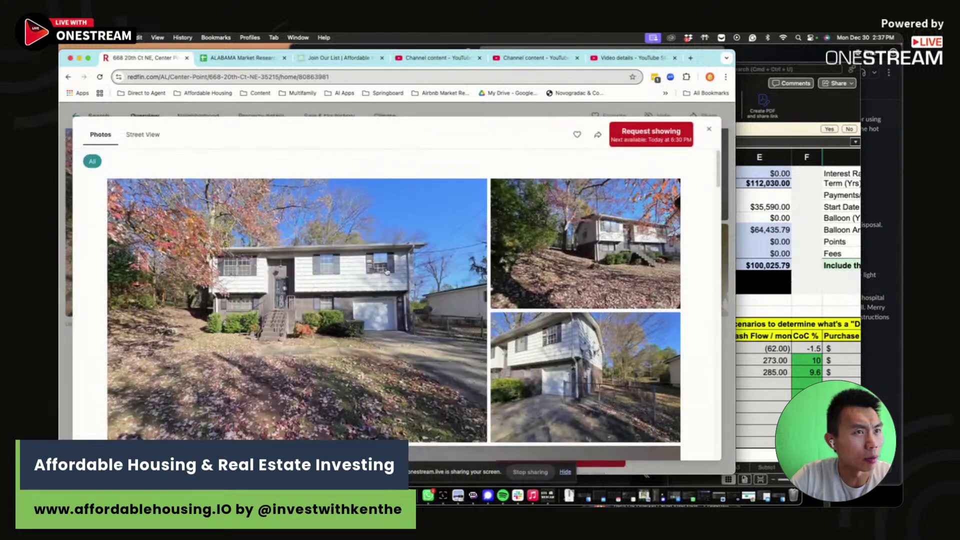
{"action": "scroll", "coordinate": [392, 273], "scroll_direction": "down", "scroll_amount": 5}
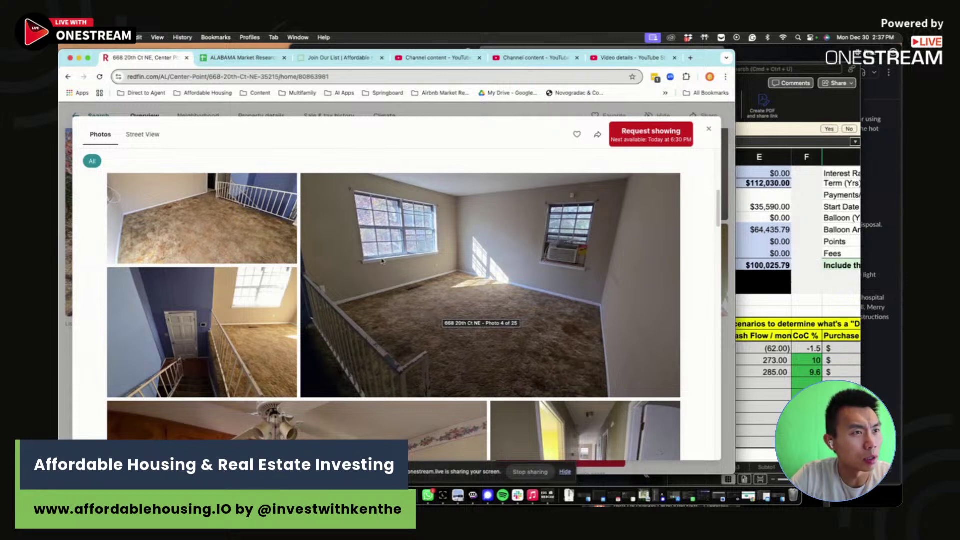
{"action": "scroll", "coordinate": [242, 313], "scroll_direction": "down", "scroll_amount": 3}
{"action": "scroll", "coordinate": [242, 313], "scroll_direction": "down", "scroll_amount": 8}
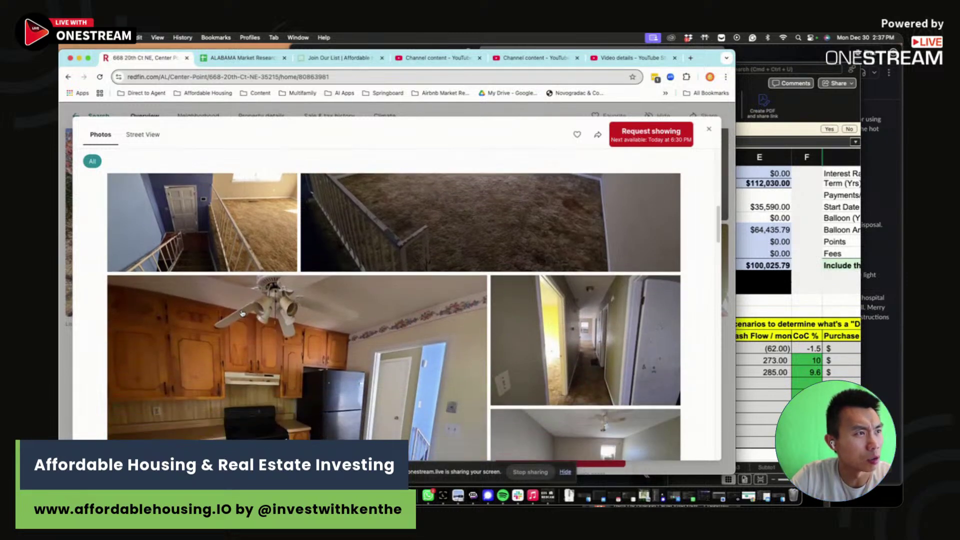
{"action": "scroll", "coordinate": [267, 327], "scroll_direction": "down", "scroll_amount": 6}
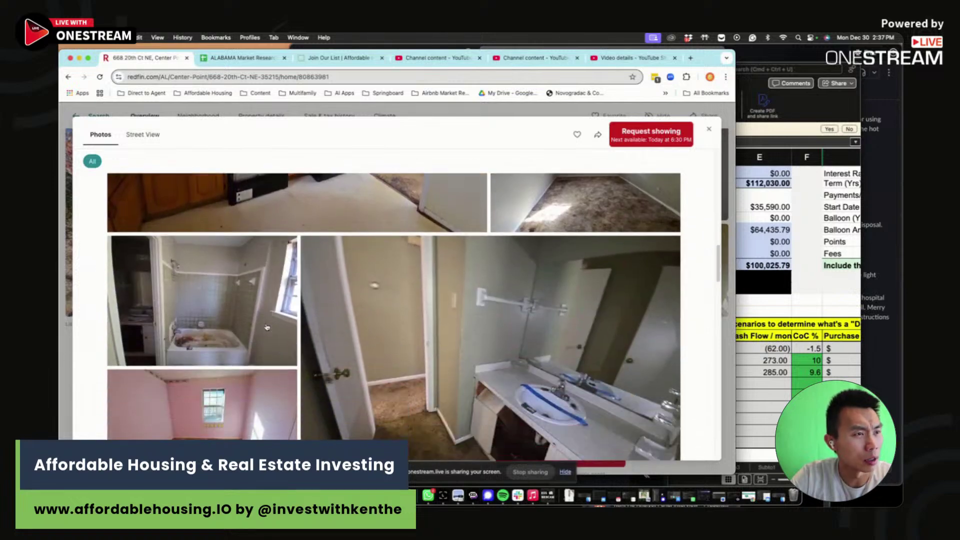
{"action": "scroll", "coordinate": [265, 327], "scroll_direction": "down", "scroll_amount": 6}
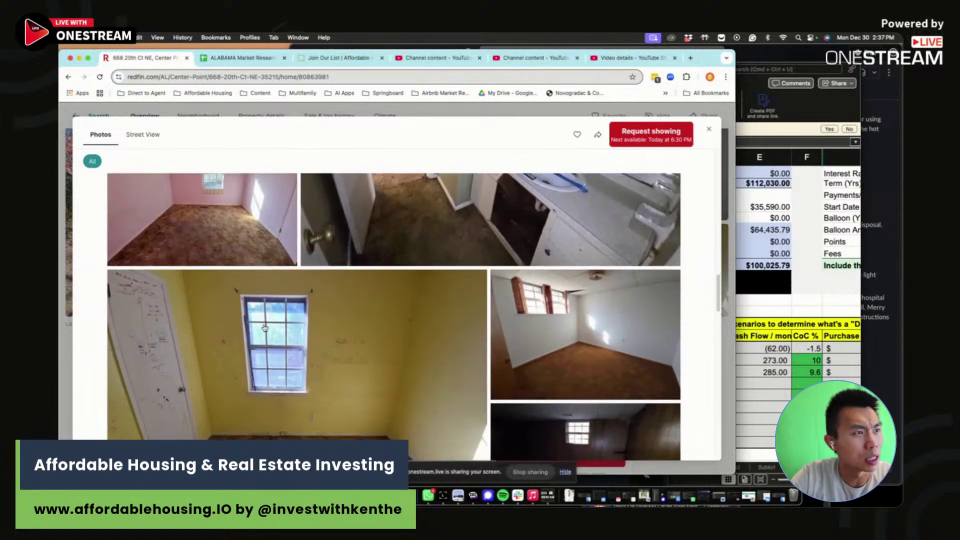
{"action": "scroll", "coordinate": [269, 336], "scroll_direction": "down", "scroll_amount": 5}
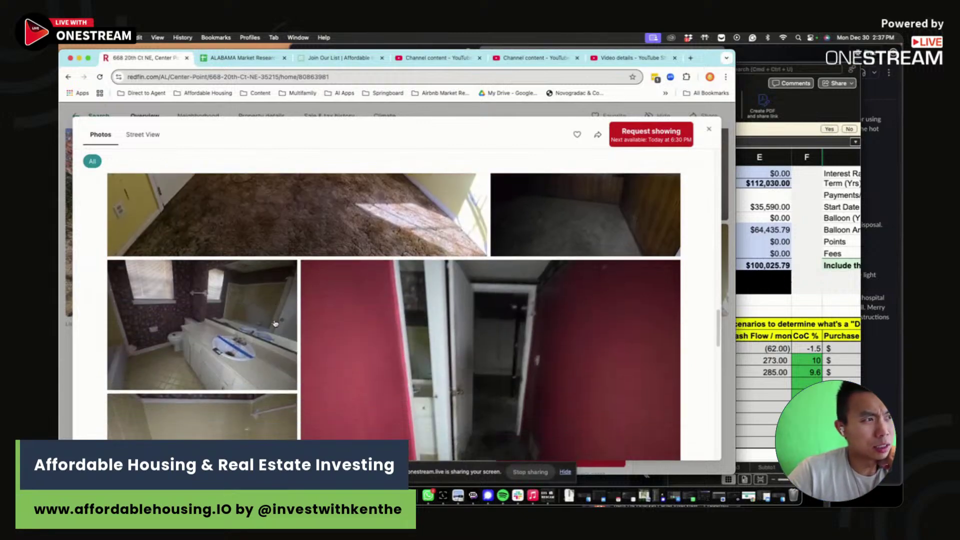
{"action": "scroll", "coordinate": [279, 324], "scroll_direction": "down", "scroll_amount": 8}
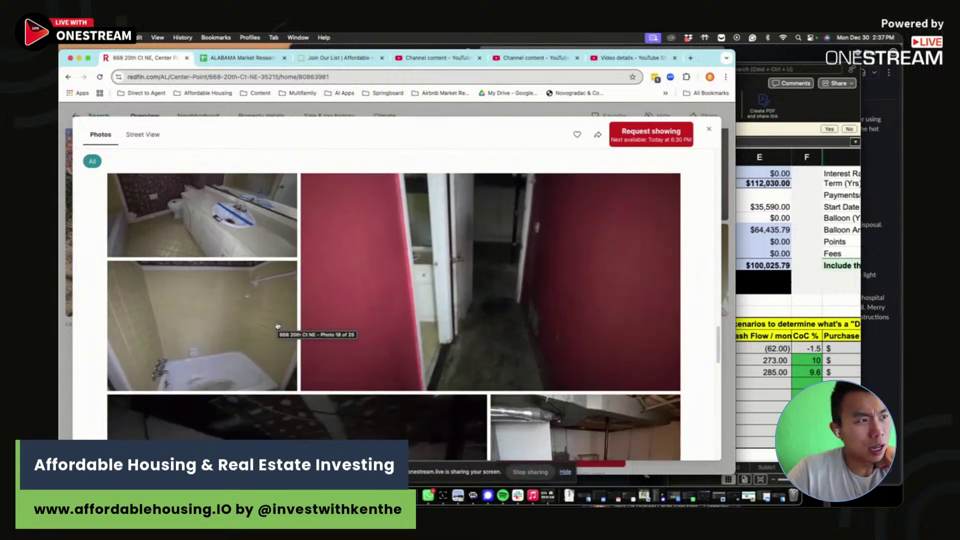
{"action": "scroll", "coordinate": [279, 326], "scroll_direction": "down", "scroll_amount": 12}
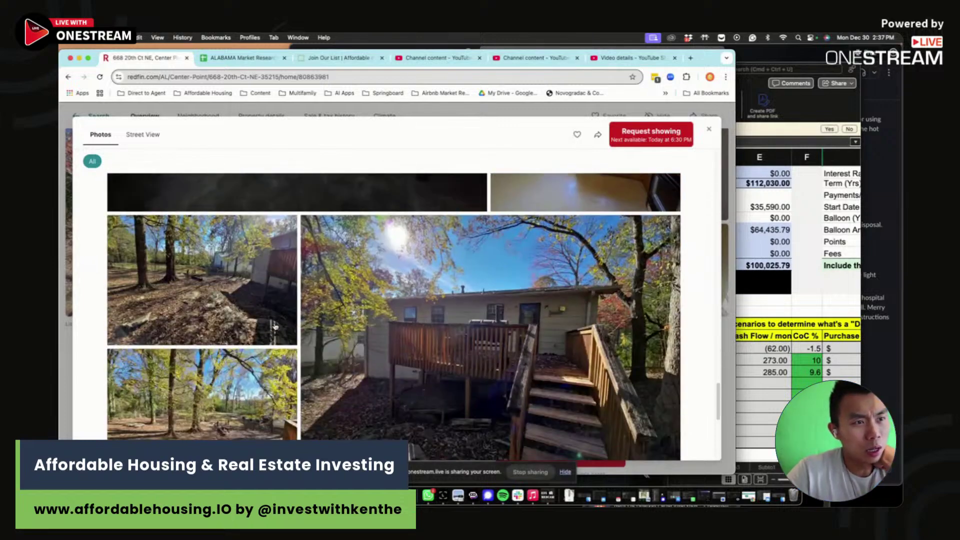
{"action": "scroll", "coordinate": [274, 327], "scroll_direction": "down", "scroll_amount": 8}
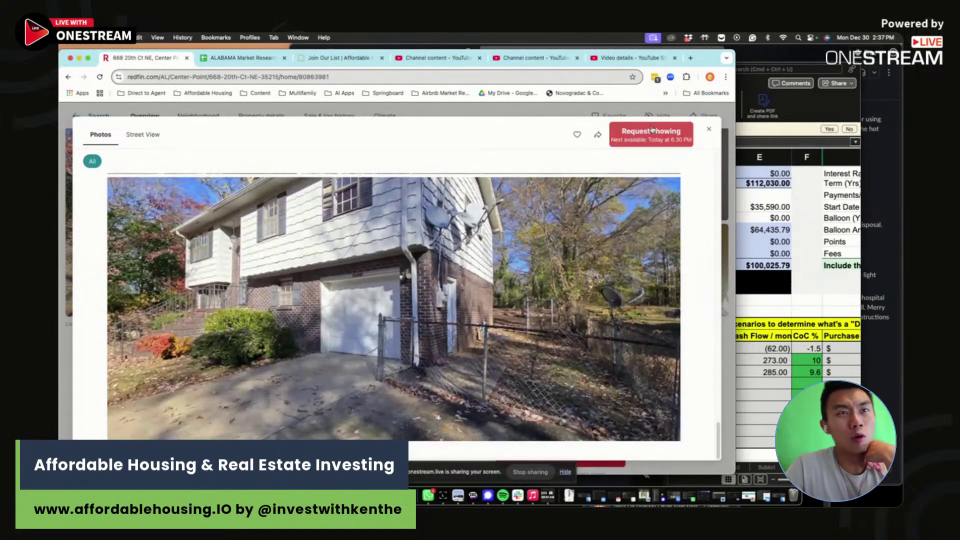
{"action": "left_click", "coordinate": [709, 130]}
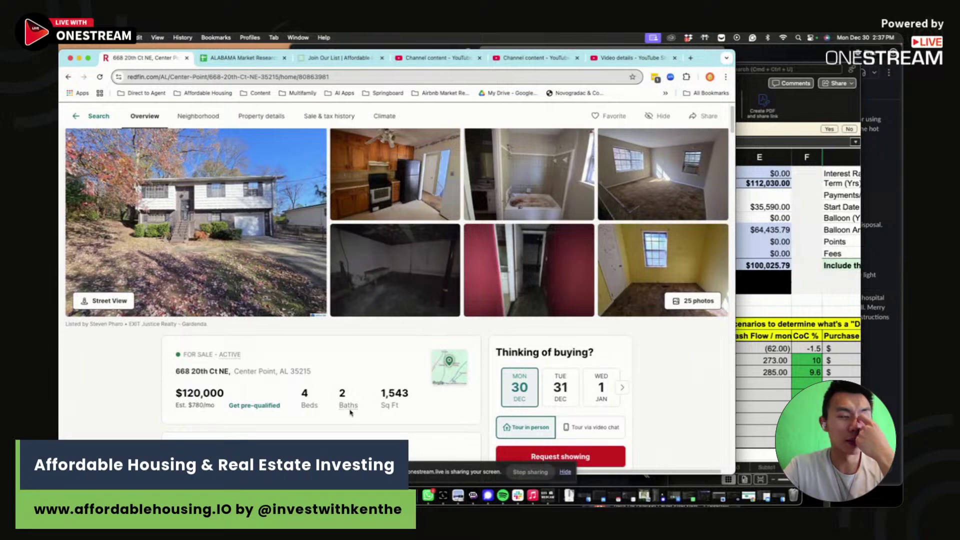
- Scroll further down the listing and mark more lines of the description
{"action": "scroll", "coordinate": [323, 398], "scroll_direction": "down", "scroll_amount": 3}
{"action": "scroll", "coordinate": [323, 397], "scroll_direction": "down", "scroll_amount": 8}
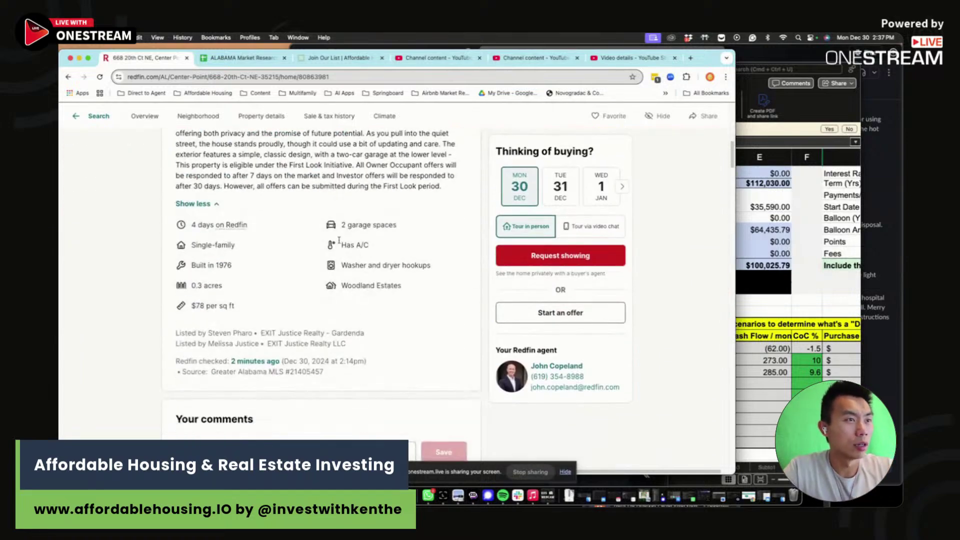
{"action": "left_click_drag", "start_coordinate": [274, 175], "coordinate": [280, 186]}
{"action": "left_click", "coordinate": [287, 204]}
{"action": "left_click_drag", "start_coordinate": [248, 315], "coordinate": [186, 306]}
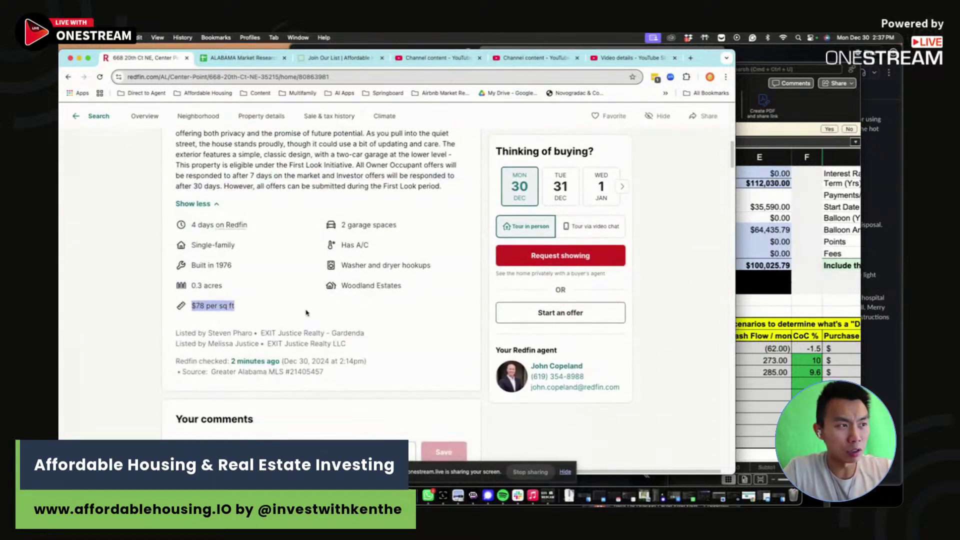
{"action": "scroll", "coordinate": [308, 310], "scroll_direction": "up", "scroll_amount": 4}
{"action": "scroll", "coordinate": [308, 311], "scroll_direction": "up", "scroll_amount": 5}
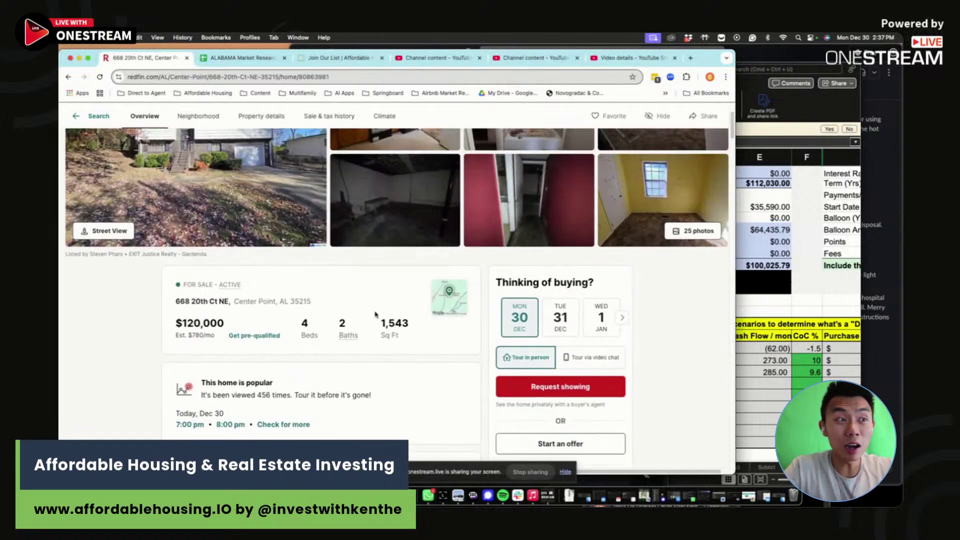
{"action": "scroll", "coordinate": [375, 314], "scroll_direction": "down", "scroll_amount": 6}
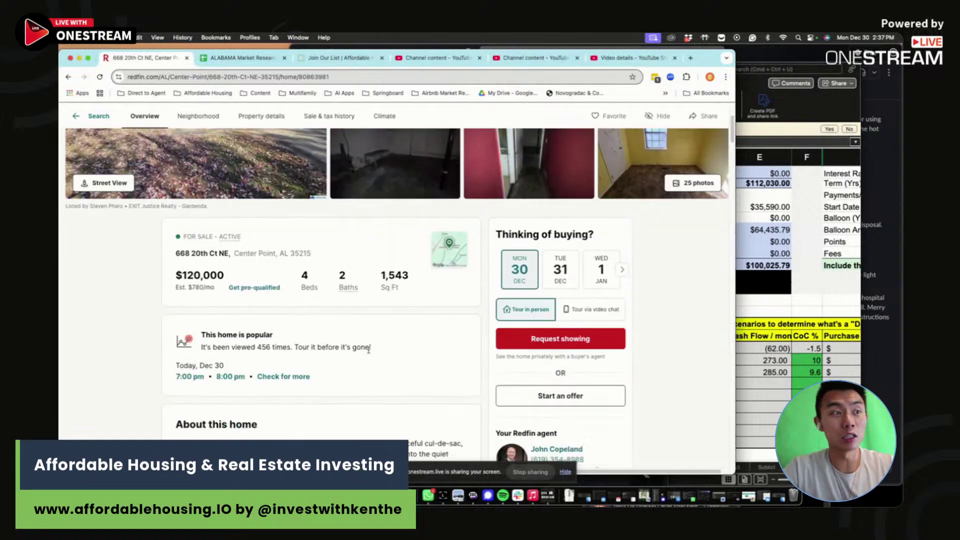
- Highlight the description's lower lines, from 'could use' to the end
{"action": "left_click_drag", "start_coordinate": [410, 209], "coordinate": [436, 284]}
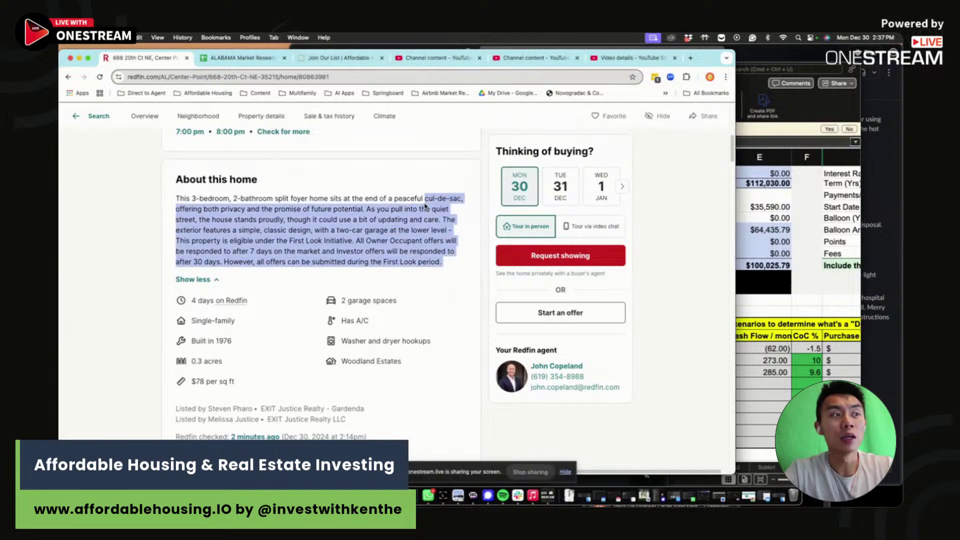
{"action": "left_click", "coordinate": [441, 251]}
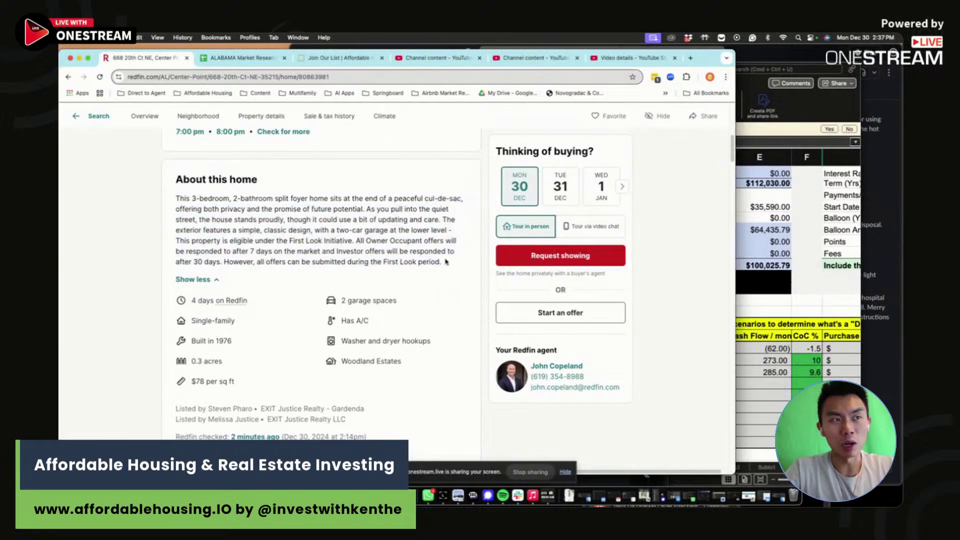
{"action": "left_click_drag", "start_coordinate": [447, 261], "coordinate": [403, 222]}
{"action": "left_click", "coordinate": [402, 222]}
{"action": "mouse_move", "coordinate": [449, 265]}
{"action": "left_mouse_down"}
{"action": "mouse_move", "coordinate": [318, 218]}
{"action": "mouse_move", "coordinate": [409, 241]}
{"action": "mouse_move", "coordinate": [447, 270]}
{"action": "left_mouse_up"}
{"action": "left_click", "coordinate": [449, 262]}
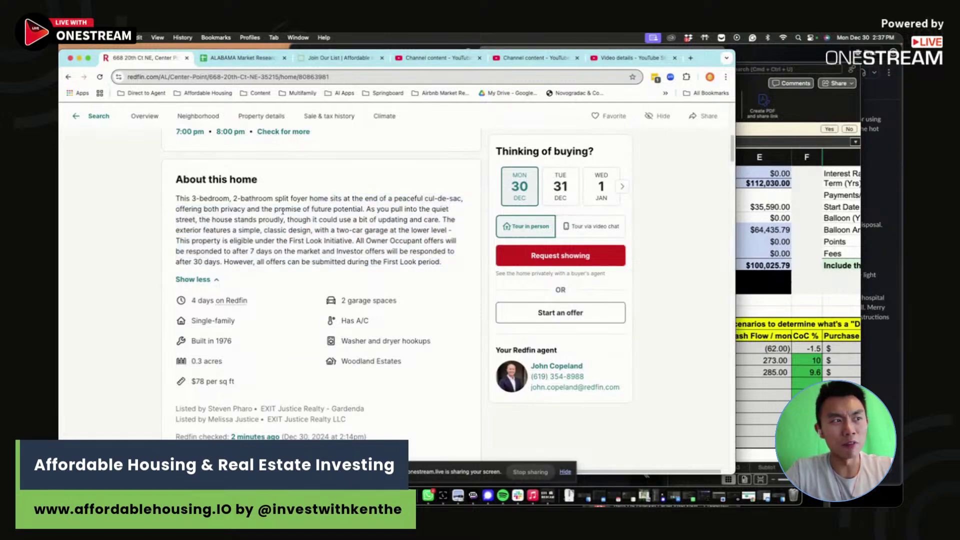
{"action": "scroll", "coordinate": [291, 280], "scroll_direction": "up", "scroll_amount": 3}
{"action": "scroll", "coordinate": [291, 280], "scroll_direction": "up", "scroll_amount": 5}
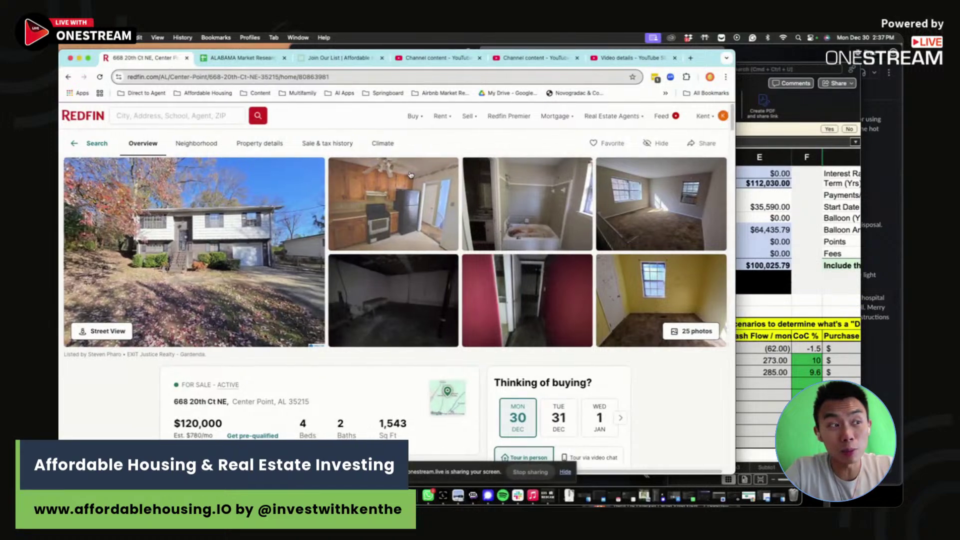
{"action": "scroll", "coordinate": [426, 186], "scroll_direction": "right", "scroll_amount": 1}
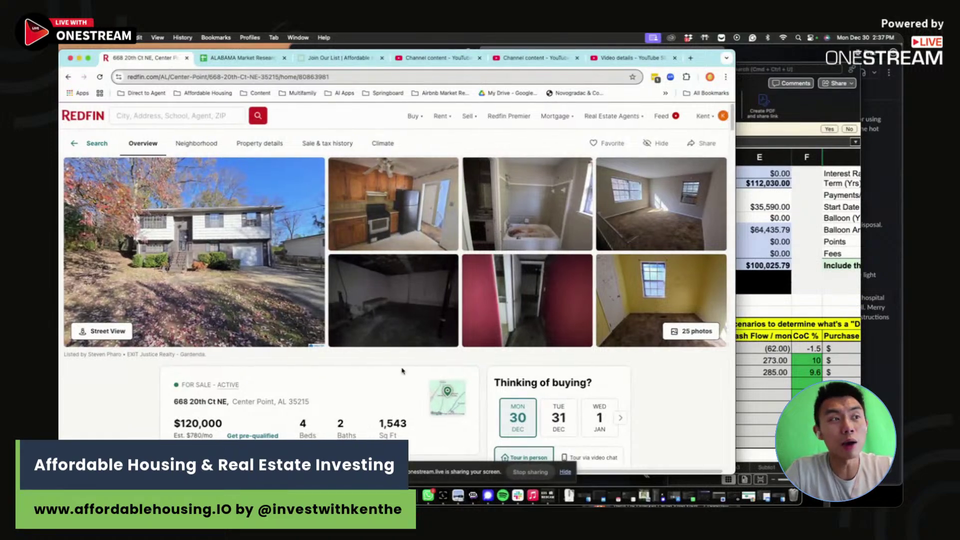
{"action": "scroll", "coordinate": [275, 355], "scroll_direction": "right", "scroll_amount": 1}
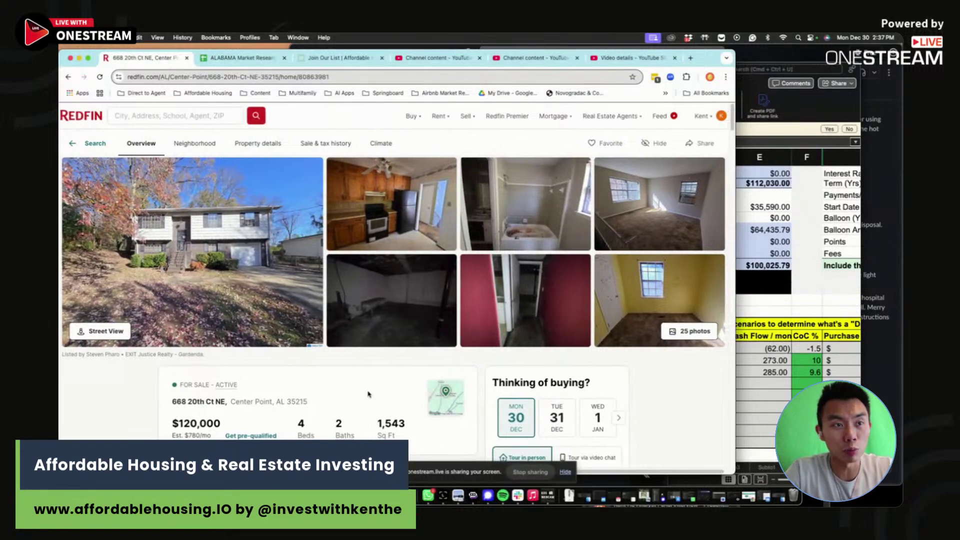
- Go to the ARV spreadsheet's first sheet of 35020 listings and review the first four listings
{"action": "left_click", "coordinate": [243, 57]}
{"action": "left_click_drag", "start_coordinate": [710, 59], "coordinate": [739, 53]}
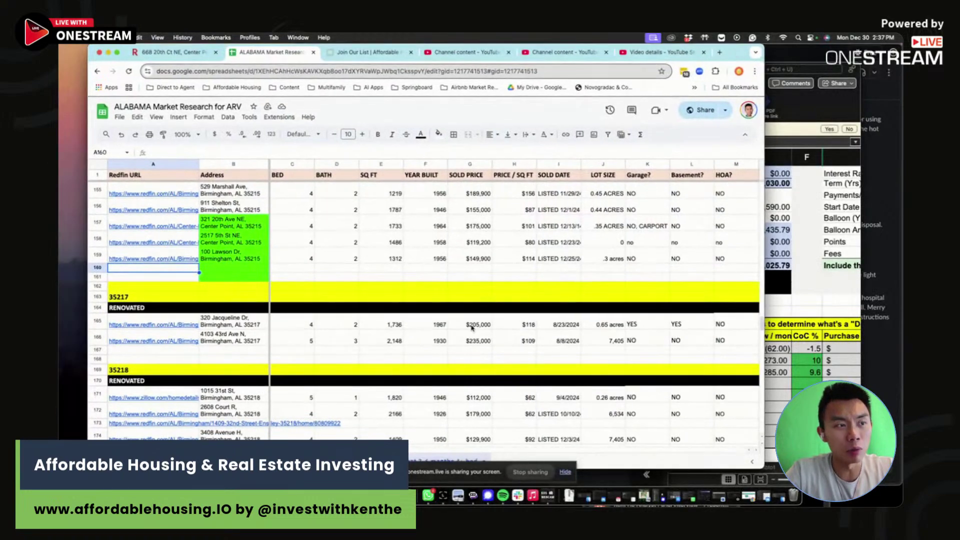
{"action": "key", "text": "alt+Up"}
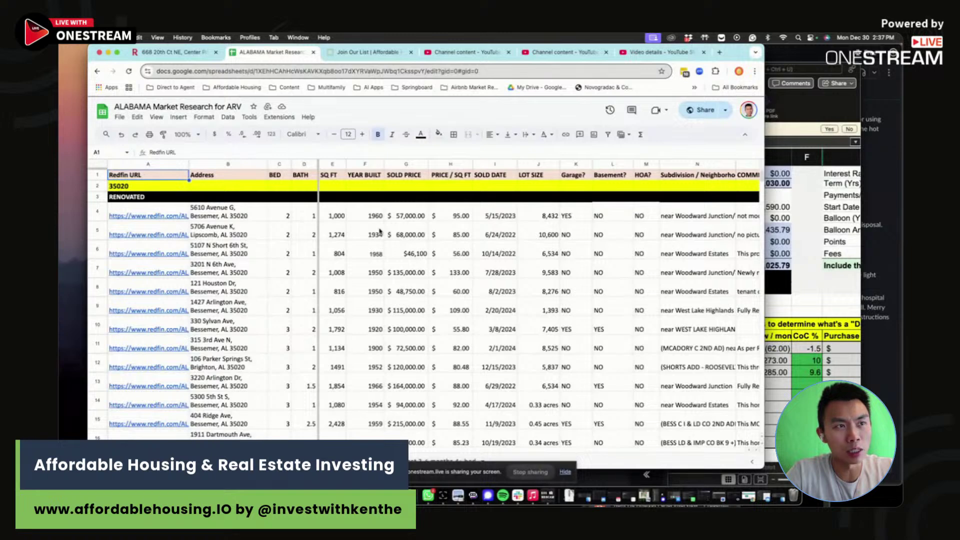
{"action": "left_click_drag", "start_coordinate": [264, 215], "coordinate": [461, 278]}
{"action": "left_click", "coordinate": [461, 277]}
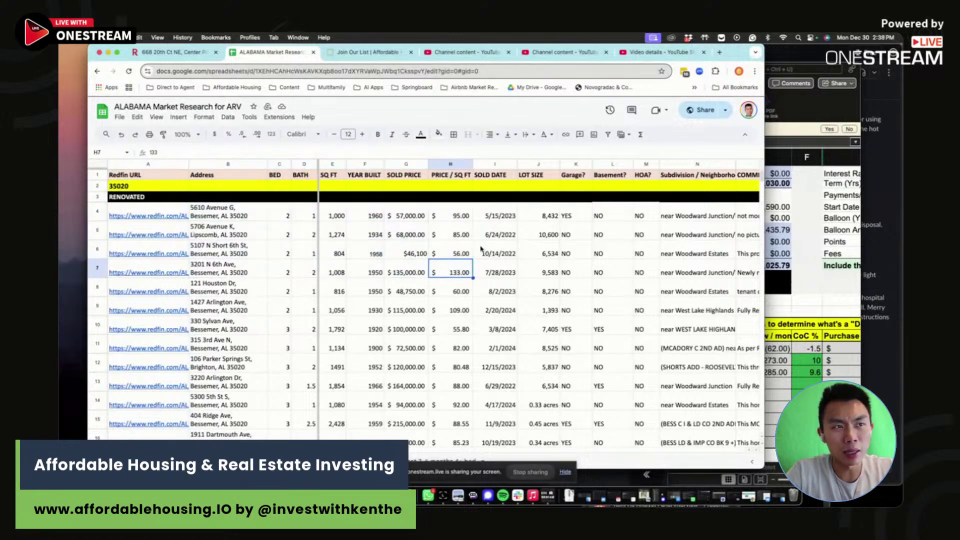
- Check row 4's year built, 1,000 sq ft, $57,000 price, 8,432 lot size and HOA values
{"action": "left_click_drag", "start_coordinate": [361, 218], "coordinate": [377, 266]}
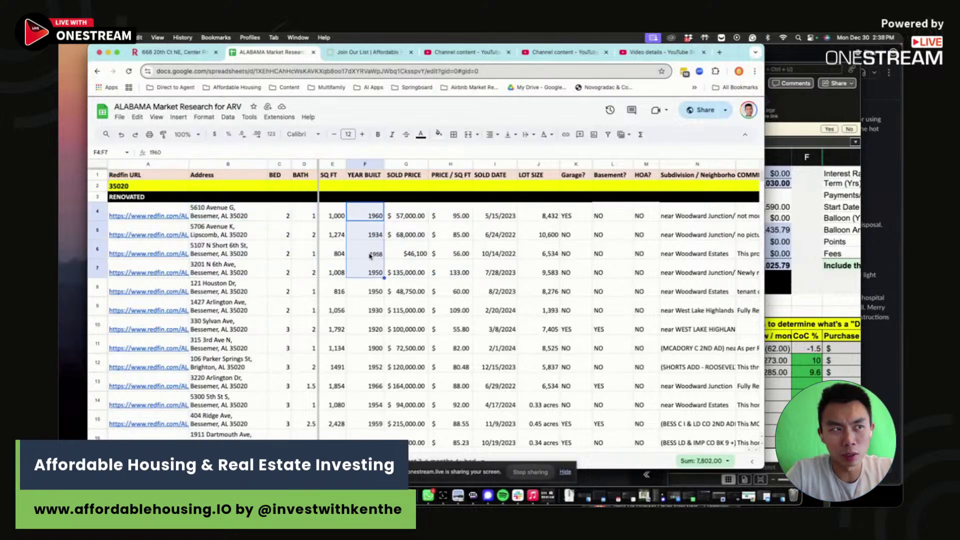
{"action": "left_click", "coordinate": [369, 255]}
{"action": "left_click", "coordinate": [344, 219]}
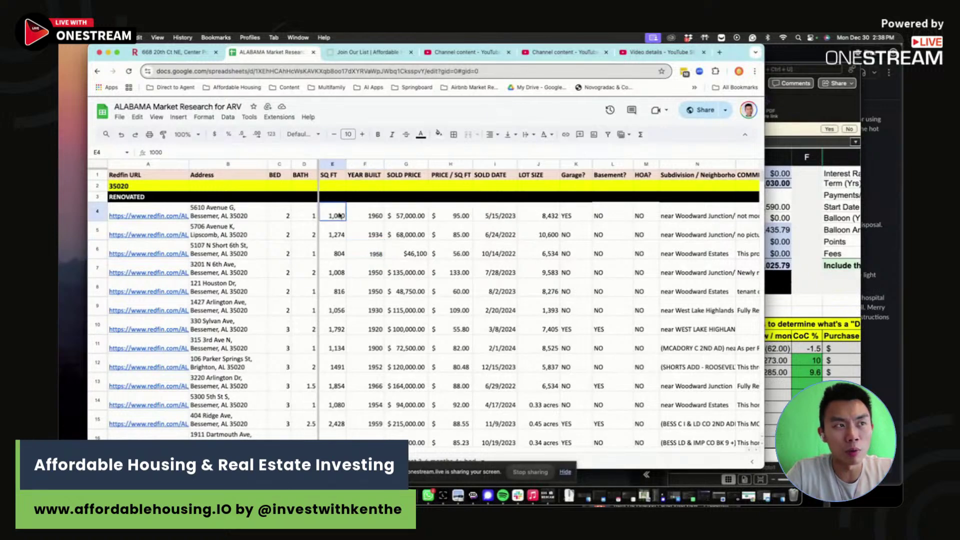
{"action": "left_click", "coordinate": [393, 215]}
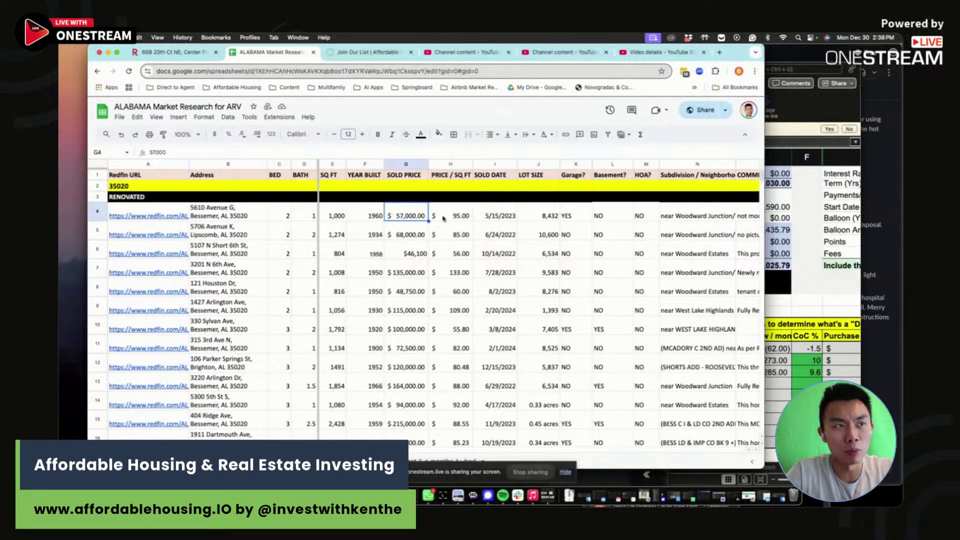
{"action": "left_click", "coordinate": [547, 220]}
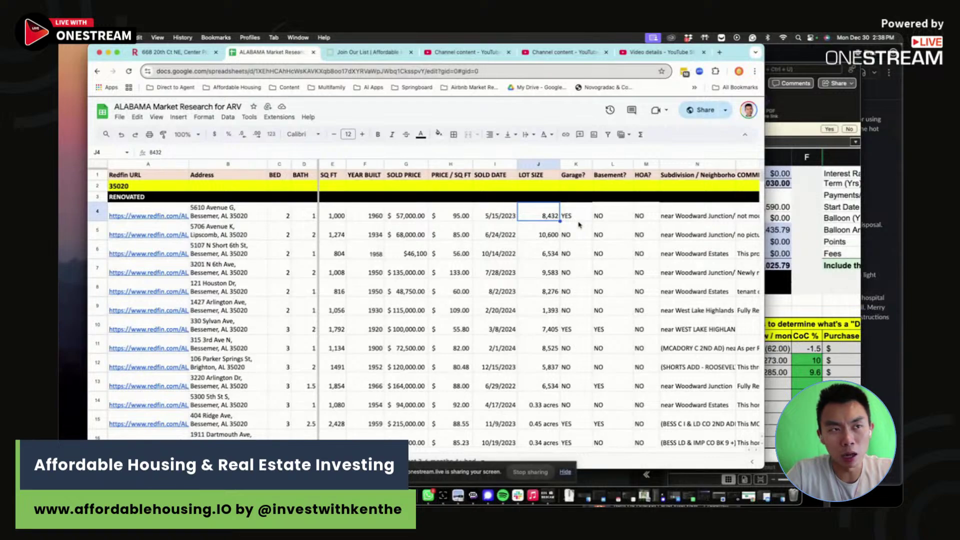
{"action": "left_click", "coordinate": [578, 220]}
{"action": "left_click", "coordinate": [620, 218]}
{"action": "left_click", "coordinate": [646, 216]}
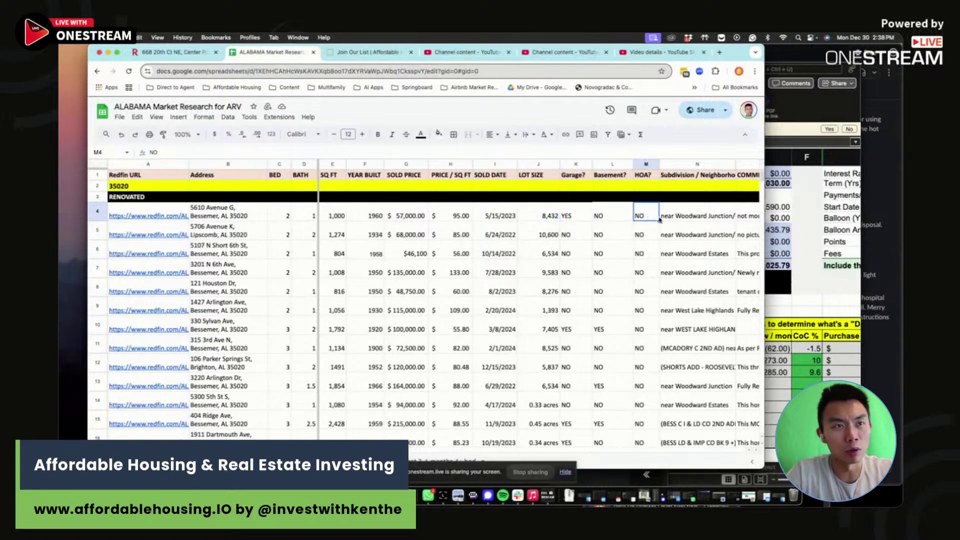
{"action": "left_click", "coordinate": [365, 56]}
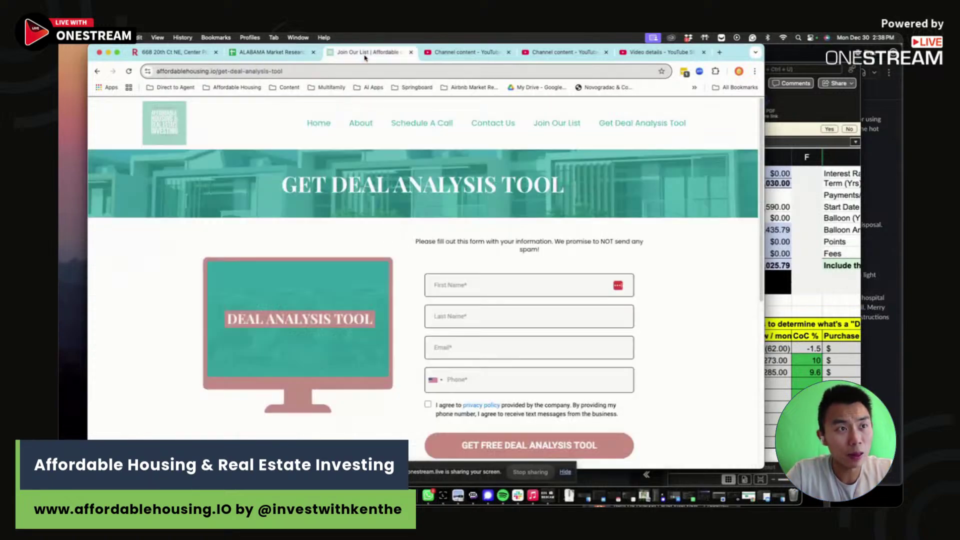
{"action": "left_click", "coordinate": [270, 52]}
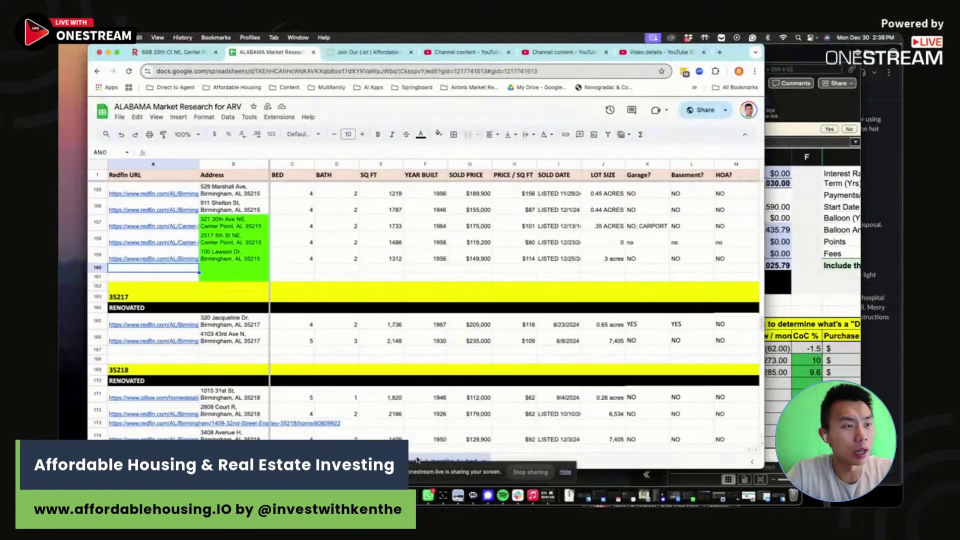
{"action": "scroll", "coordinate": [419, 370], "scroll_direction": "down", "scroll_amount": 10}
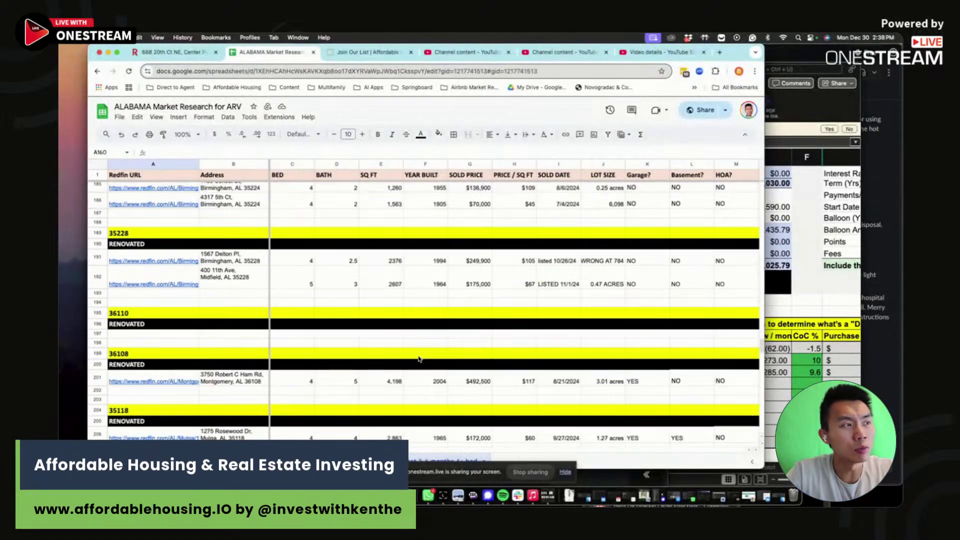
{"action": "scroll", "coordinate": [419, 358], "scroll_direction": "up", "scroll_amount": 10}
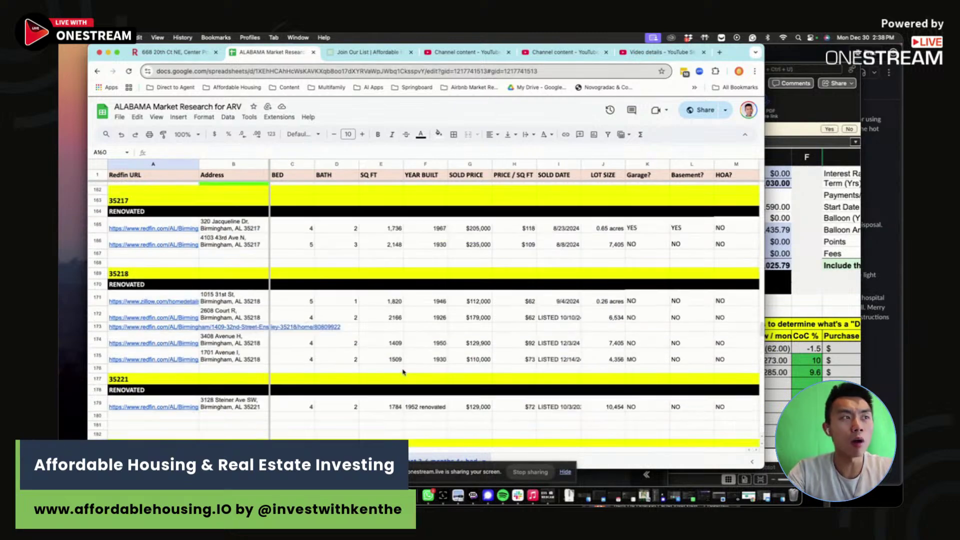
{"action": "scroll", "coordinate": [280, 345], "scroll_direction": "up", "scroll_amount": 3}
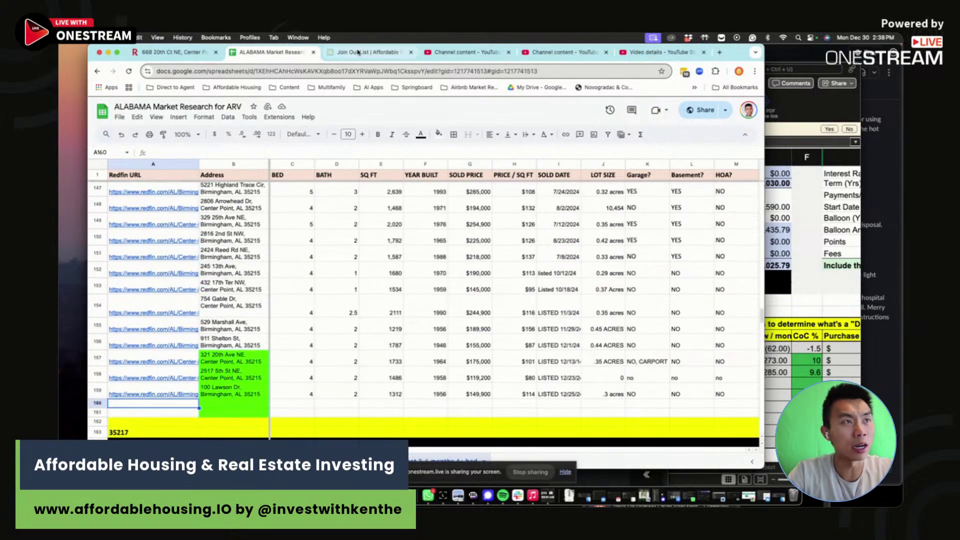
{"action": "left_click", "coordinate": [180, 52]}
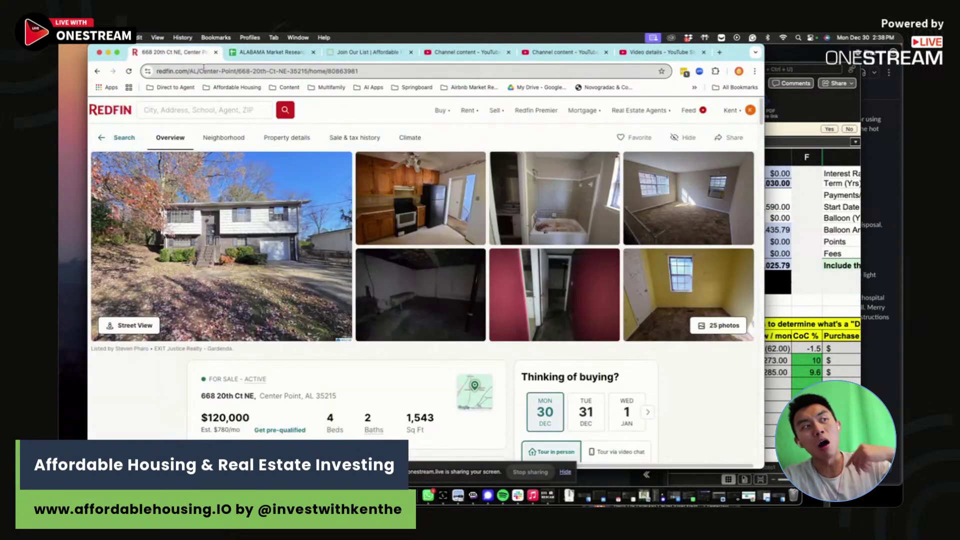
{"action": "left_click", "coordinate": [233, 71]}
{"action": "left_click", "coordinate": [297, 52]}
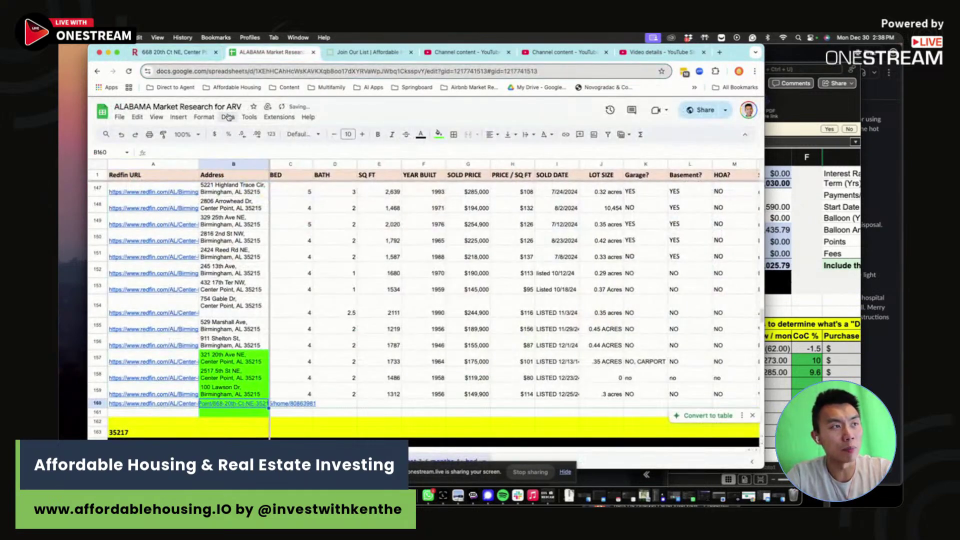
{"action": "key", "text": "ctrl+shift+Tab"}
{"action": "left_click_drag", "start_coordinate": [342, 397], "coordinate": [202, 396]}
{"action": "key", "text": "ctrl+c"}
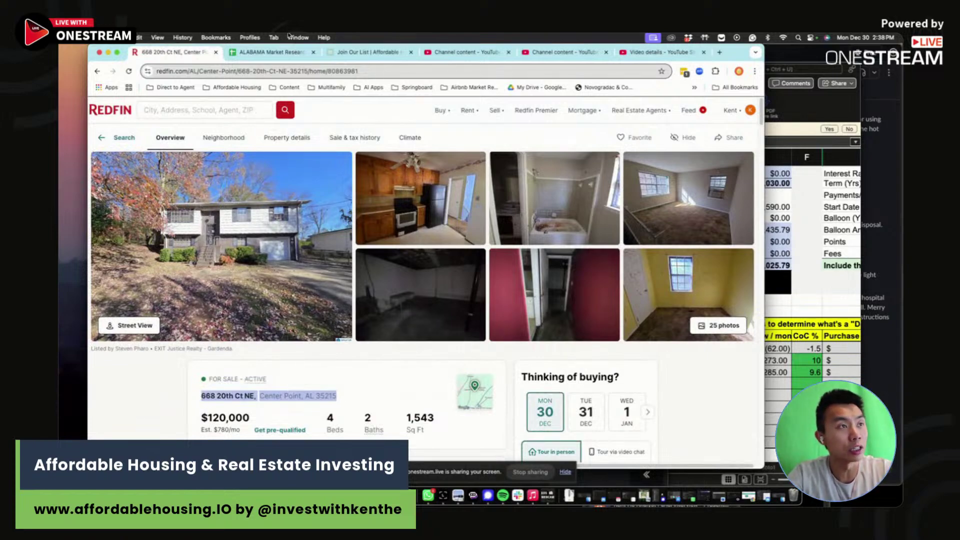
{"action": "left_click", "coordinate": [289, 52]}
{"action": "key", "text": "ctrl+v"}
{"action": "key", "text": "Tab"}
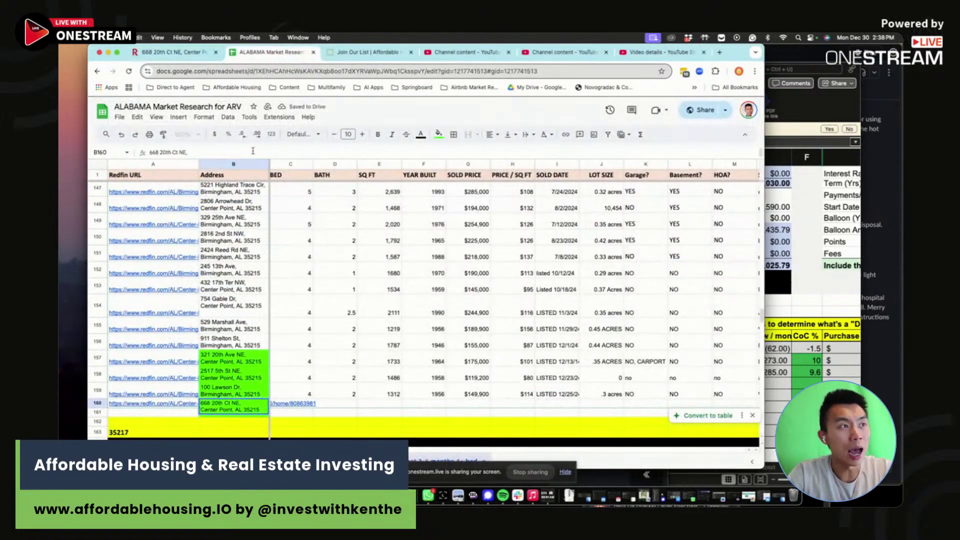
- Enter 4 beds, 2 baths and 1543 sq ft in C160 through E160
{"action": "type", "text": "4"}
{"action": "key", "text": "Tab"}
{"action": "type", "text": "2"}
{"action": "key", "text": "Tab"}
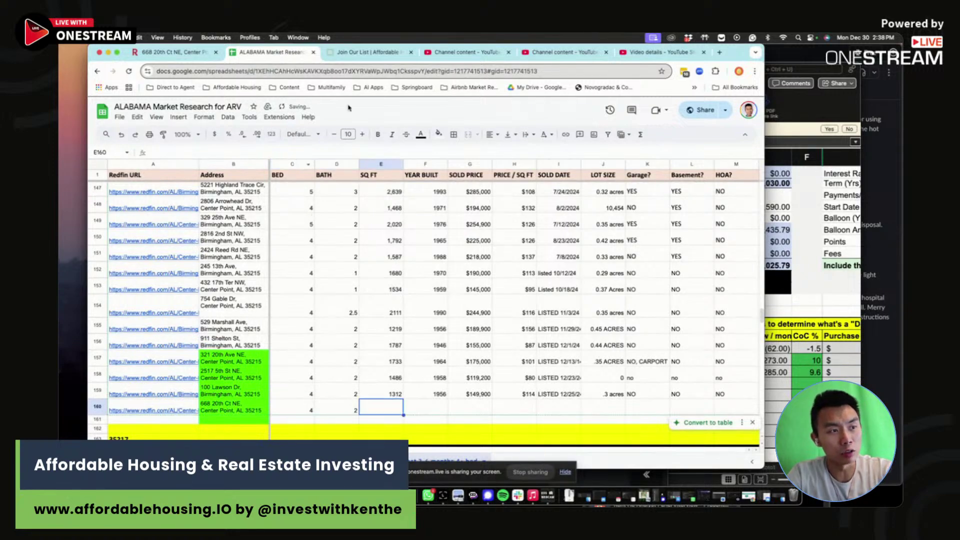
{"action": "key", "text": "ctrl+shift+Tab"}
{"action": "left_click", "coordinate": [286, 53]}
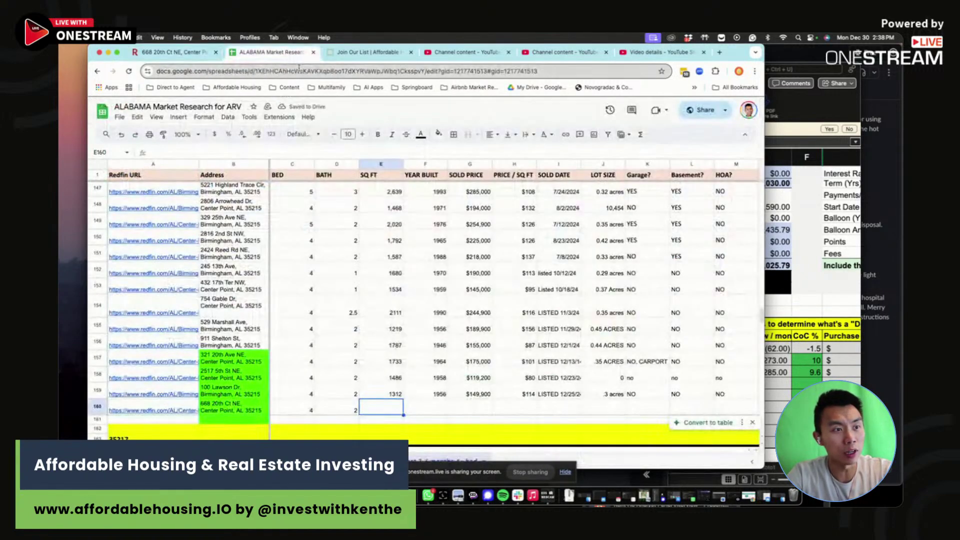
{"action": "type", "text": "1543"}
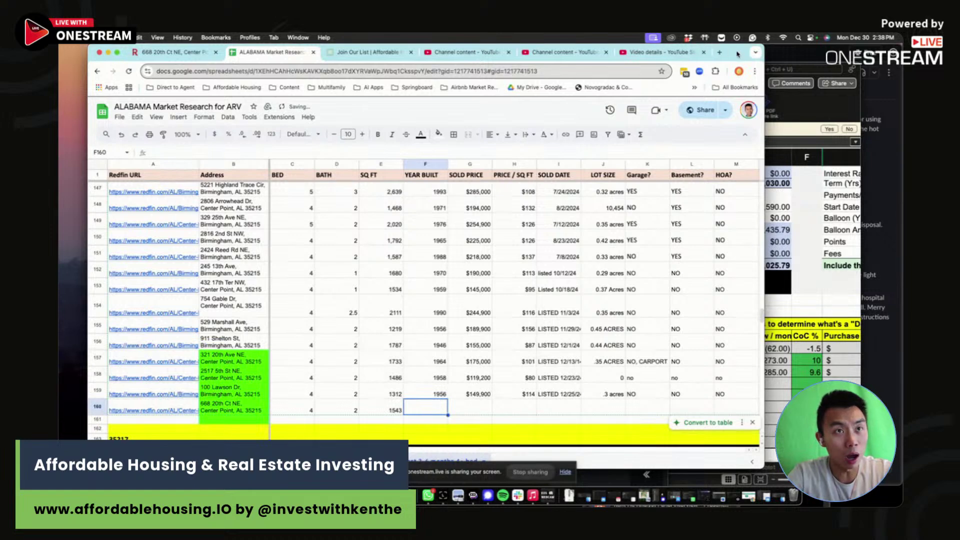
{"action": "left_click", "coordinate": [719, 52]}
- View one year of the 10-year Treasury yield (^TNX, 4.5450) on Yahoo Finance
{"action": "type", "text": "fina"}
{"action": "key", "text": "Return"}
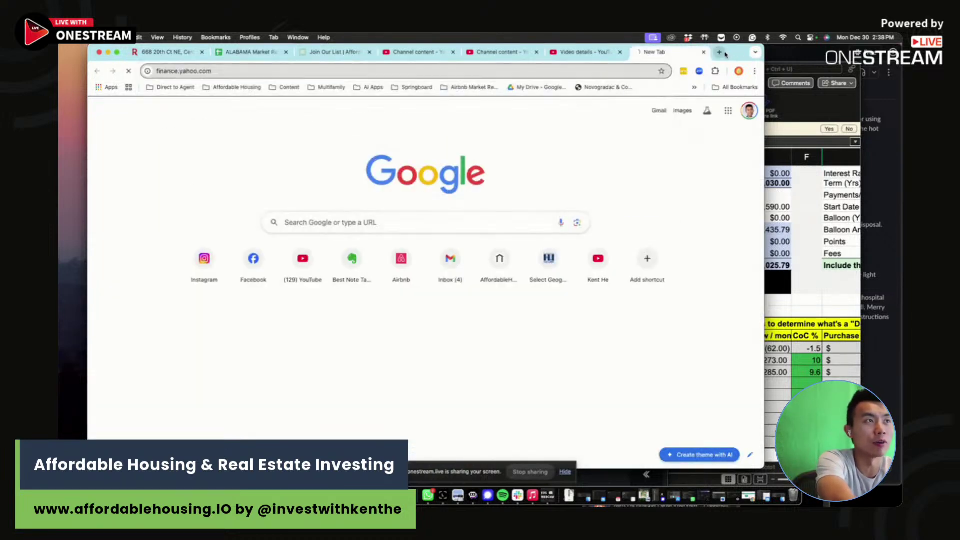
{"action": "left_click", "coordinate": [689, 452]}
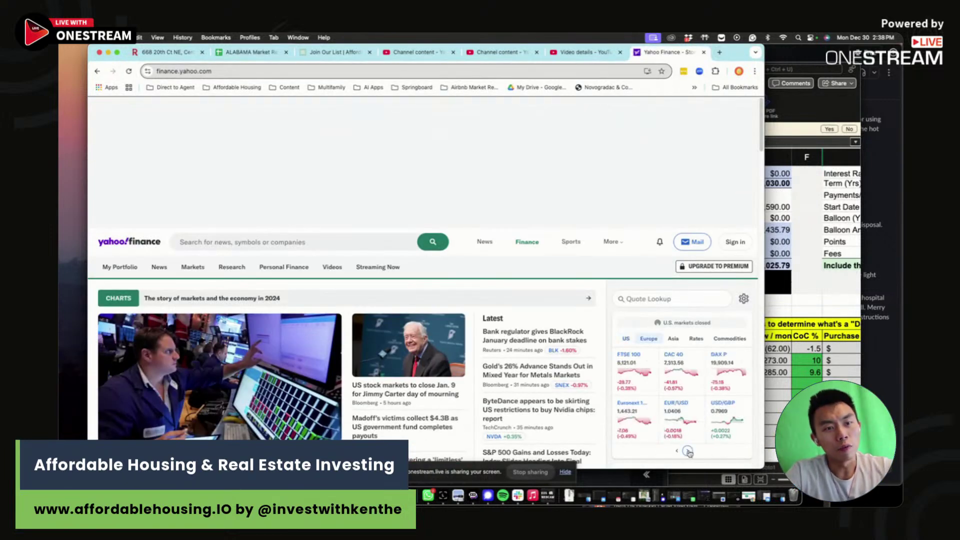
{"action": "left_click", "coordinate": [689, 452]}
{"action": "left_click", "coordinate": [689, 452]}
{"action": "left_click", "coordinate": [729, 373]}
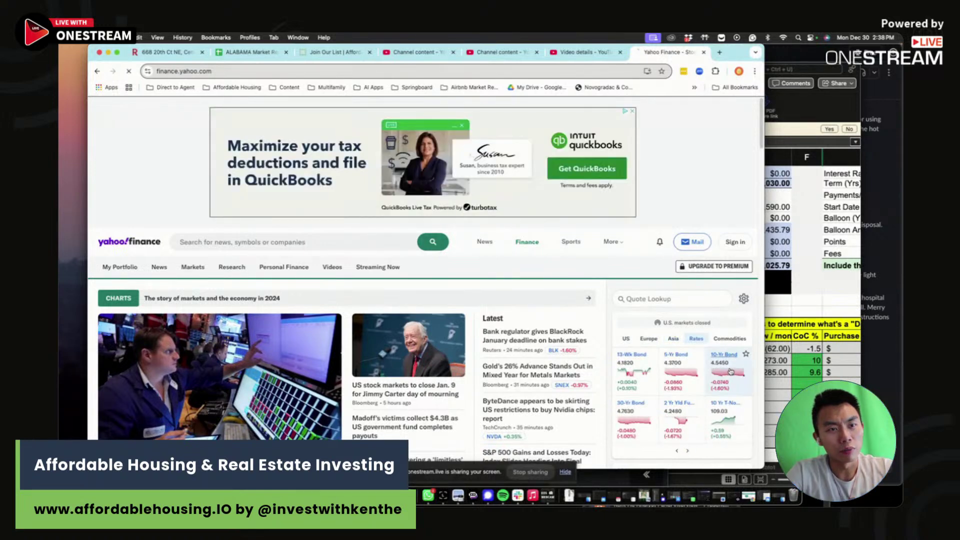
{"action": "scroll", "coordinate": [279, 350], "scroll_direction": "down", "scroll_amount": 3}
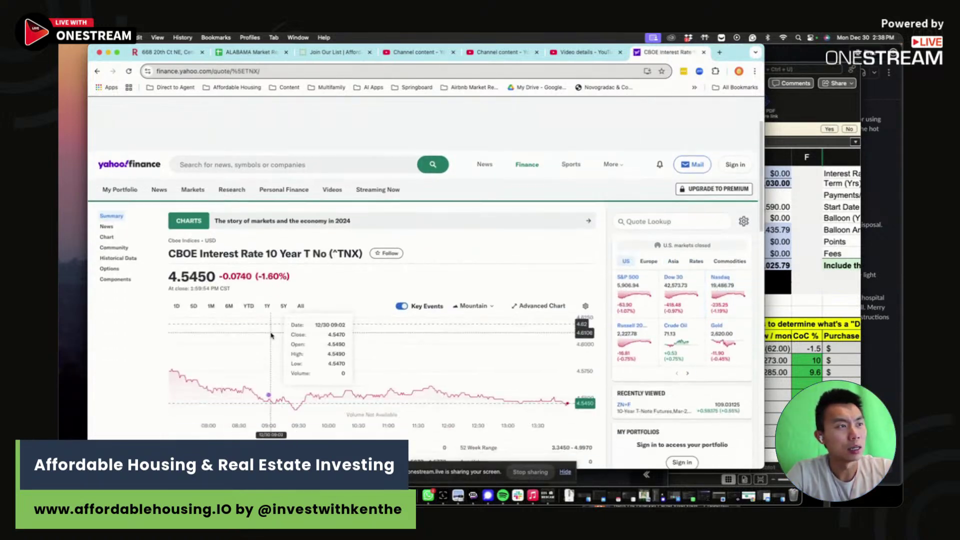
{"action": "left_click", "coordinate": [267, 229]}
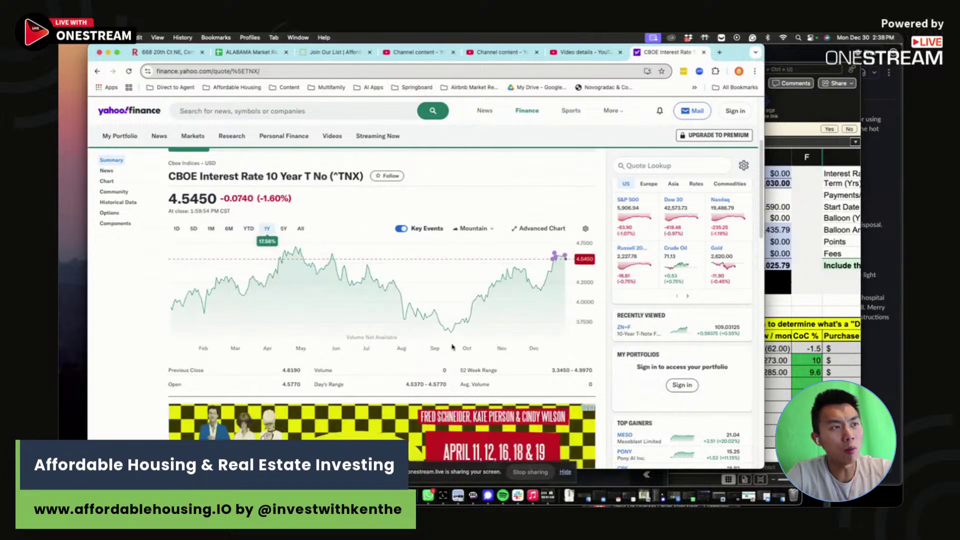
{"action": "mouse_move", "coordinate": [548, 255]}
{"action": "mouse_move", "coordinate": [453, 333]}
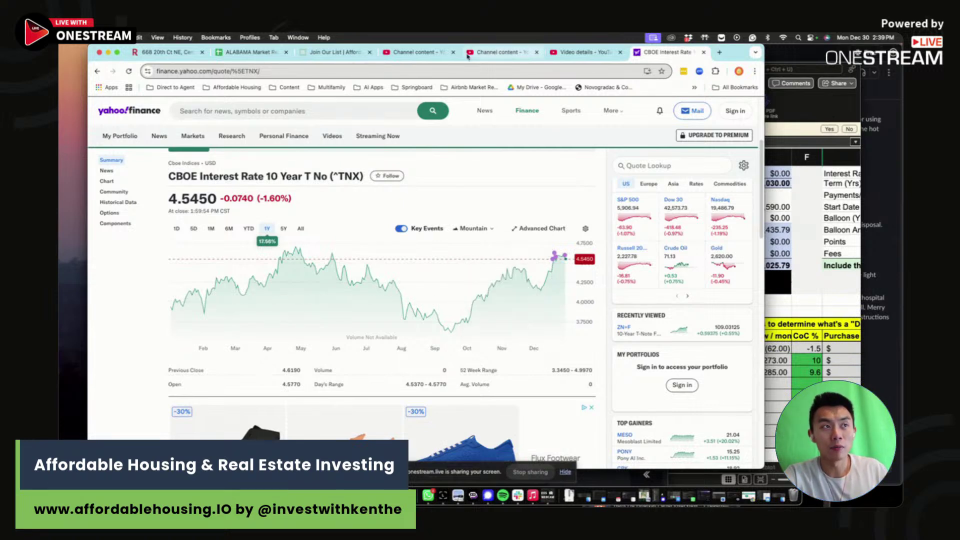
{"action": "left_click", "coordinate": [259, 55]}
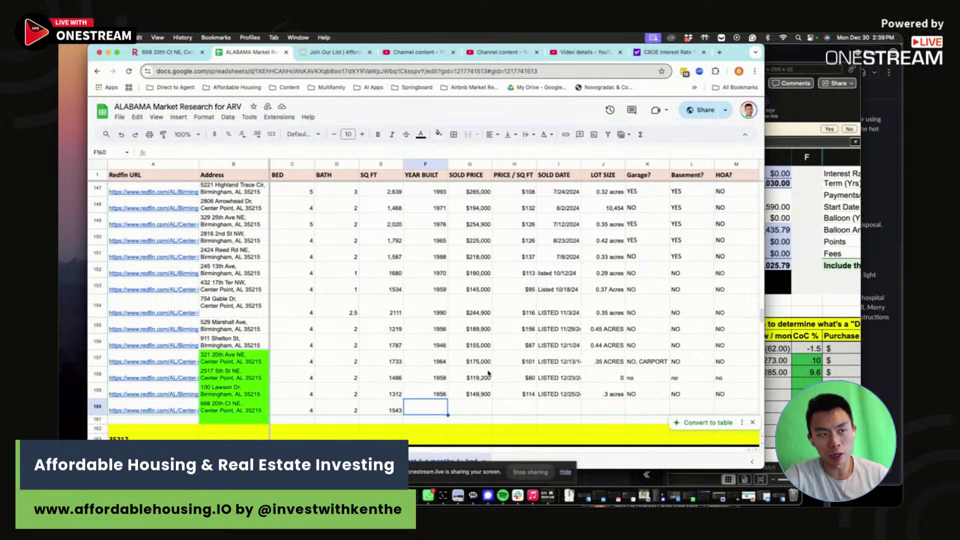
{"action": "left_click", "coordinate": [375, 408]}
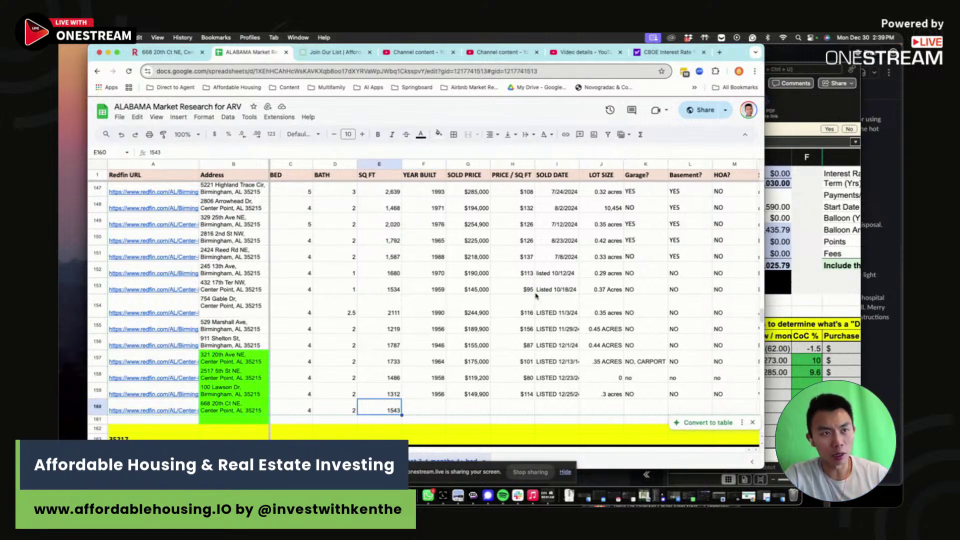
{"action": "left_click_drag", "start_coordinate": [535, 296], "coordinate": [554, 378]}
{"action": "left_click", "coordinate": [555, 378]}
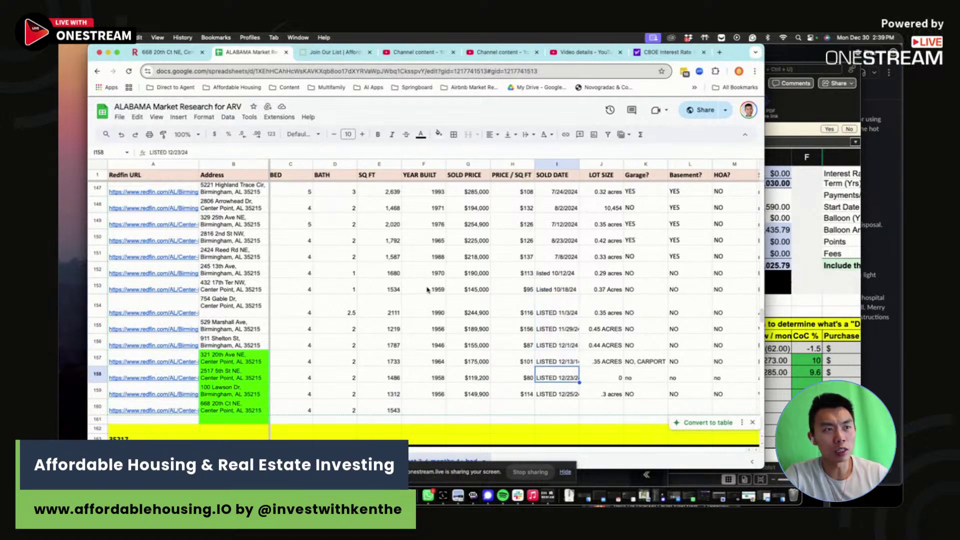
{"action": "left_click", "coordinate": [165, 52]}
{"action": "scroll", "coordinate": [317, 188], "scroll_direction": "down", "scroll_amount": 3}
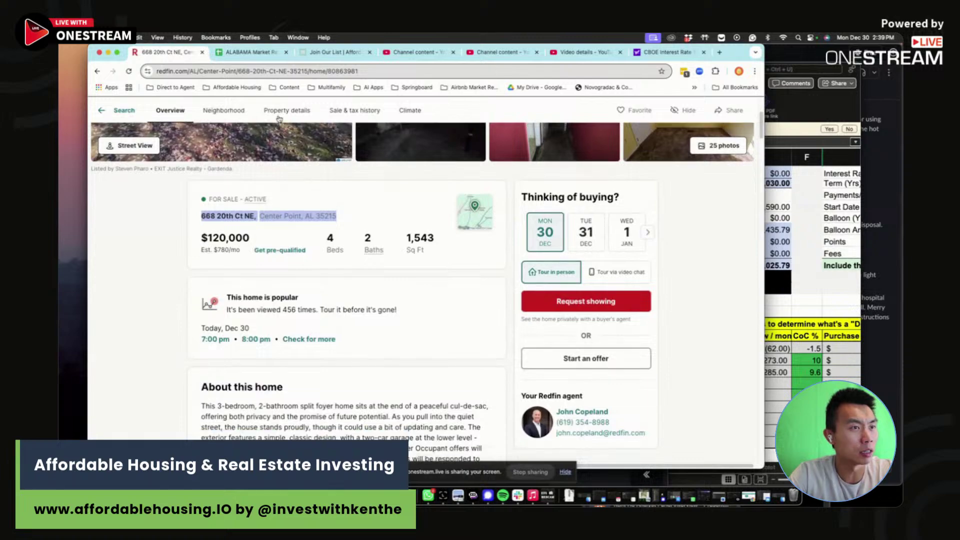
{"action": "left_click", "coordinate": [254, 52]}
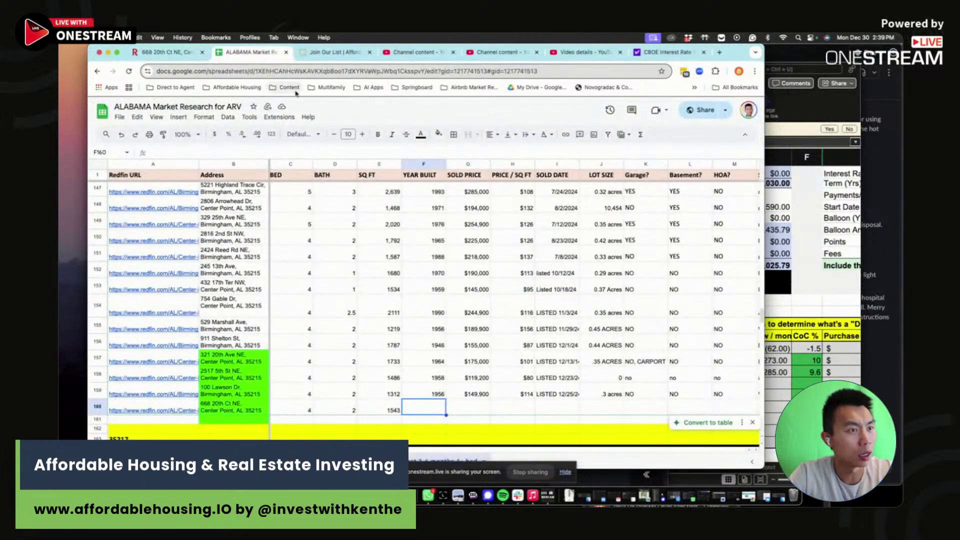
{"action": "left_click", "coordinate": [165, 52]}
{"action": "scroll", "coordinate": [342, 342], "scroll_direction": "down", "scroll_amount": 5}
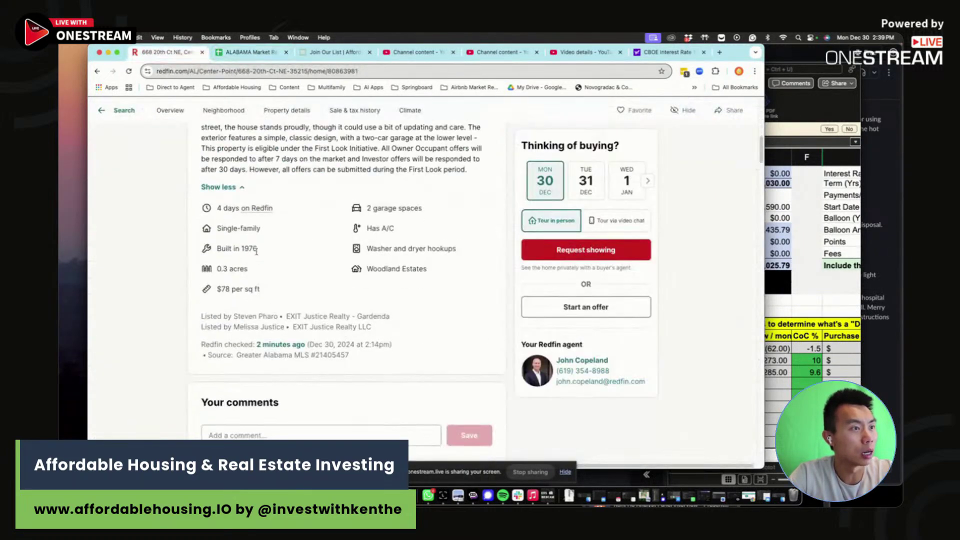
{"action": "left_click", "coordinate": [265, 53]}
{"action": "type", "text": "1976"}
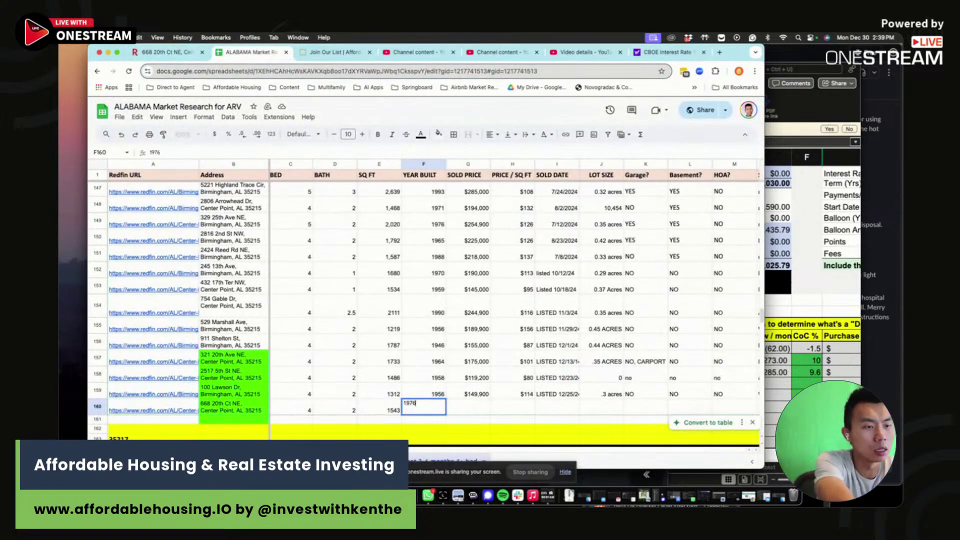
{"action": "key", "text": "Tab"}
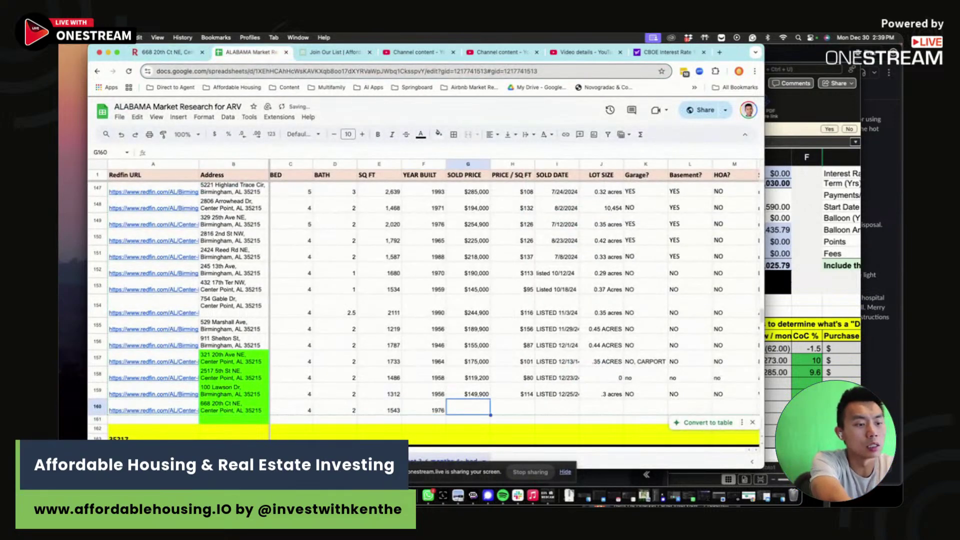
- Enter the sold price in G160, correcting $129,000 to $120,000
{"action": "type", "text": "129000"}
{"action": "key", "text": "Tab"}
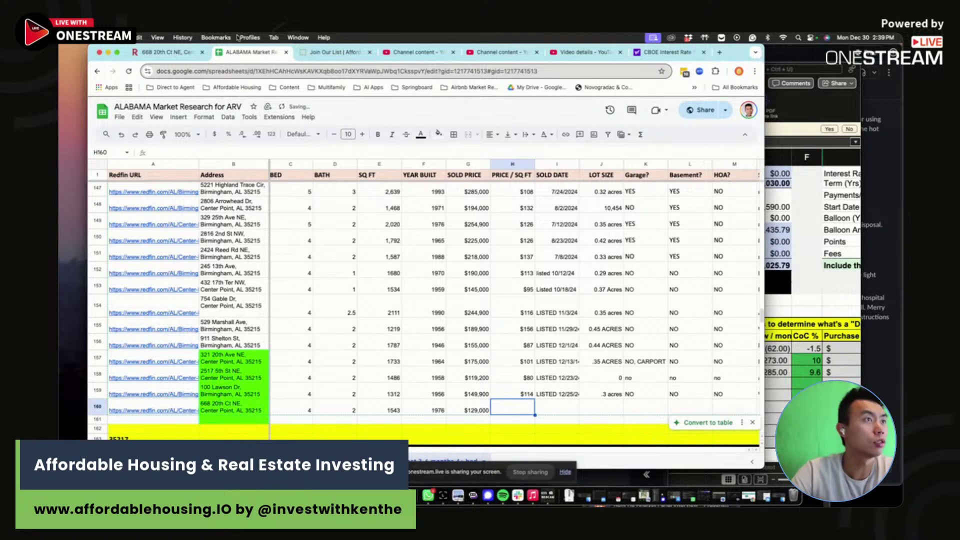
{"action": "left_click", "coordinate": [160, 53]}
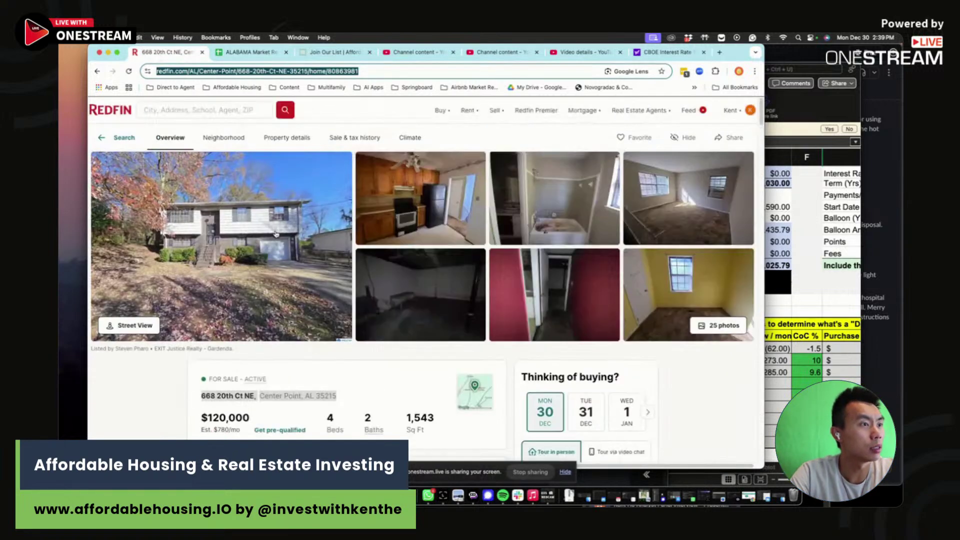
{"action": "left_click", "coordinate": [245, 52]}
{"action": "left_click", "coordinate": [468, 407]}
{"action": "type", "text": "12"}
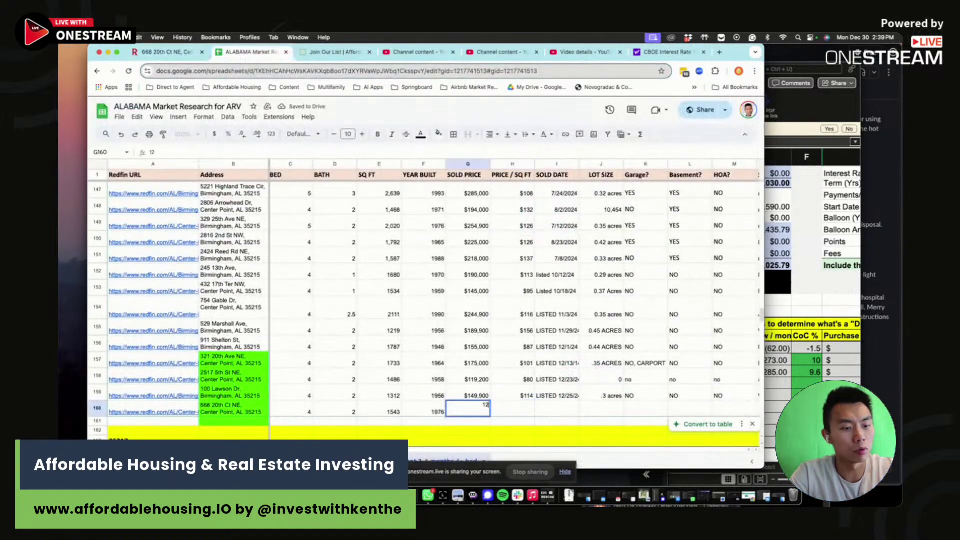
{"action": "type", "text": "0,000"}
{"action": "left_click", "coordinate": [522, 410]}
- Compute price per square foot with =G160/E160, giving $78
{"action": "type", "text": "="}
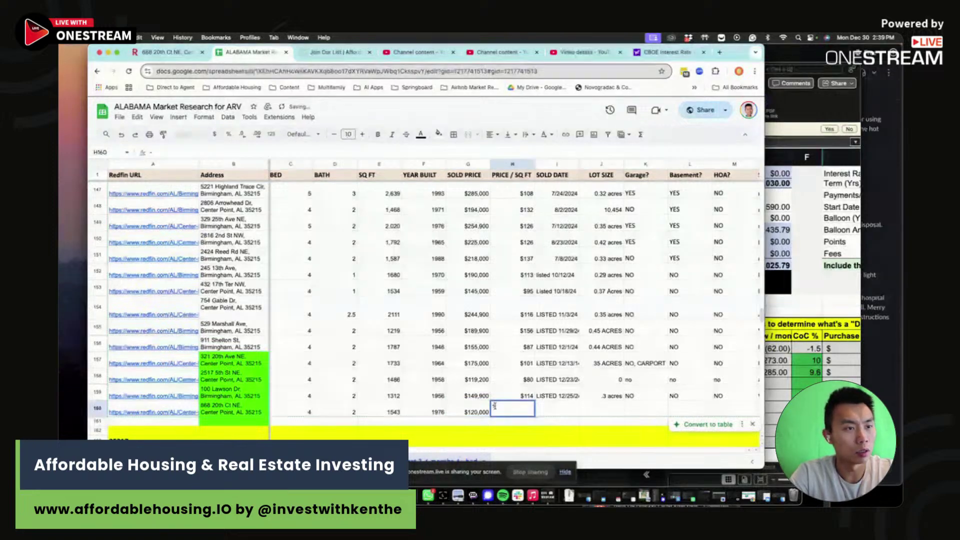
{"action": "left_click", "coordinate": [475, 411]}
{"action": "type", "text": "/"}
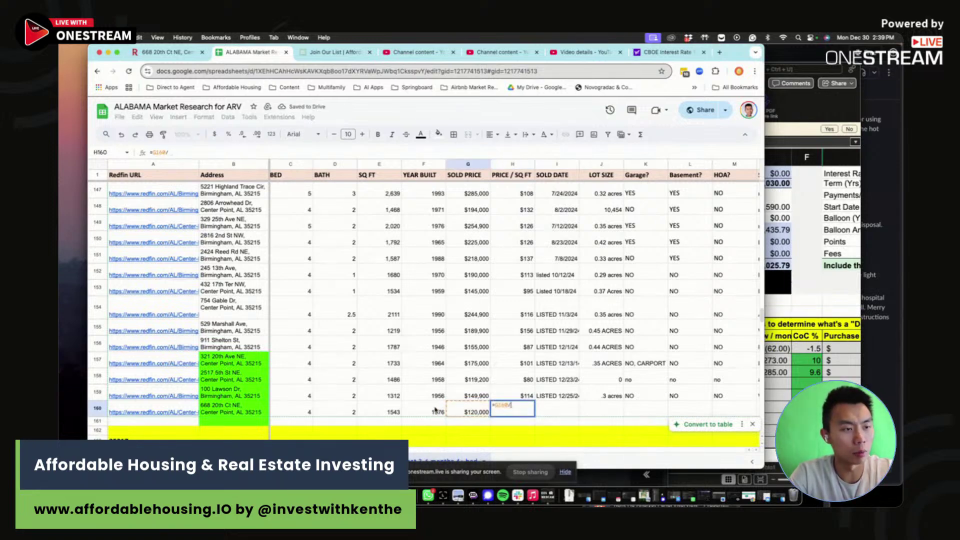
{"action": "left_click", "coordinate": [393, 412]}
{"action": "key", "text": "Return"}
- Enter LISTED 12/26/24 as the date and .3 ACRES as the lot size
{"action": "left_click", "coordinate": [568, 409]}
{"action": "scroll", "coordinate": [568, 411], "scroll_direction": "right", "scroll_amount": 1}
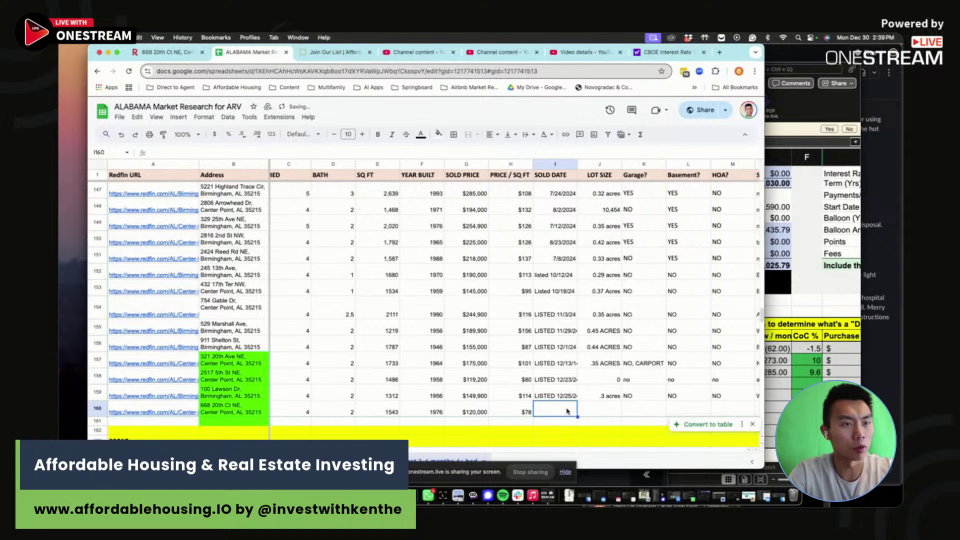
{"action": "type", "text": "LISTED"}
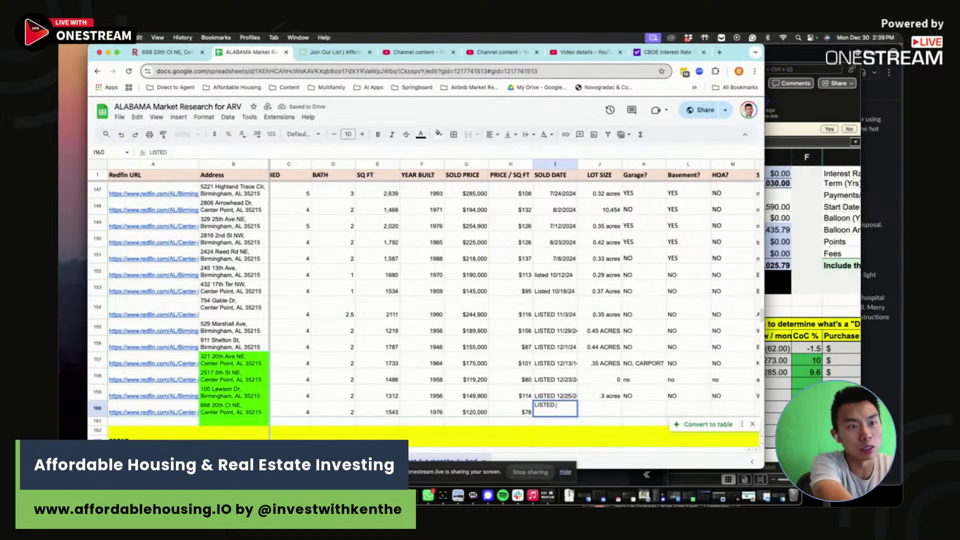
{"action": "type", "text": " 12/26/24"}
{"action": "key", "text": "Tab"}
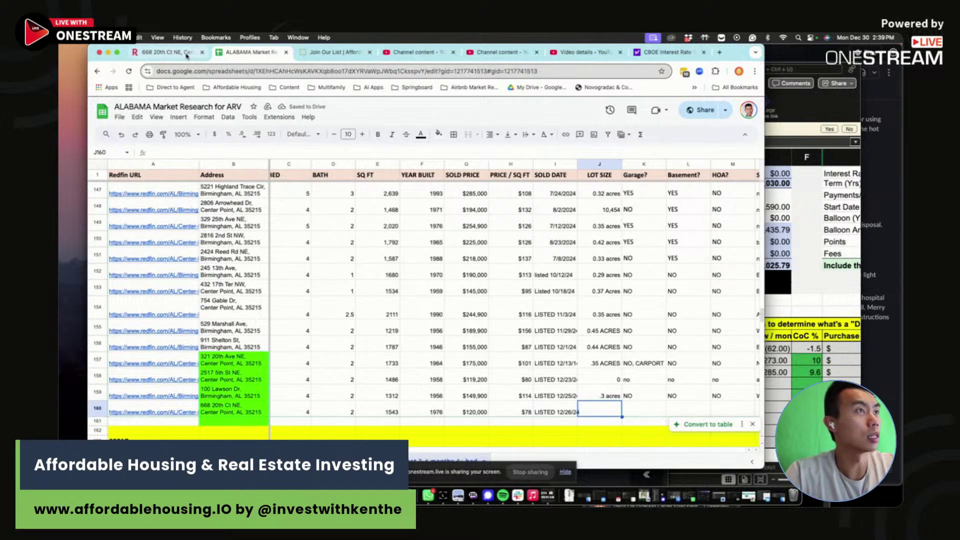
{"action": "left_click", "coordinate": [170, 52]}
{"action": "scroll", "coordinate": [332, 300], "scroll_direction": "down", "scroll_amount": 3}
{"action": "scroll", "coordinate": [335, 329], "scroll_direction": "down", "scroll_amount": 2}
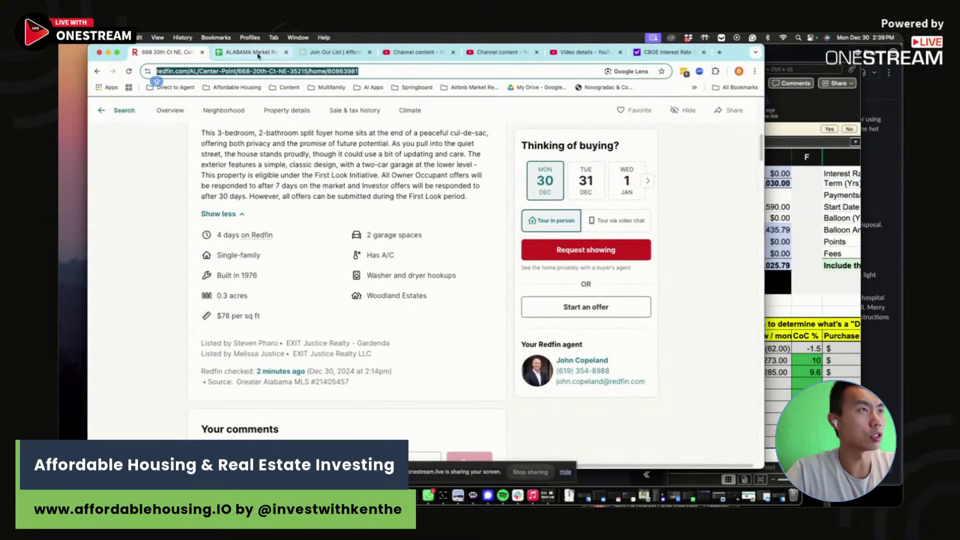
{"action": "left_click", "coordinate": [249, 51]}
{"action": "type", "text": ".3"}
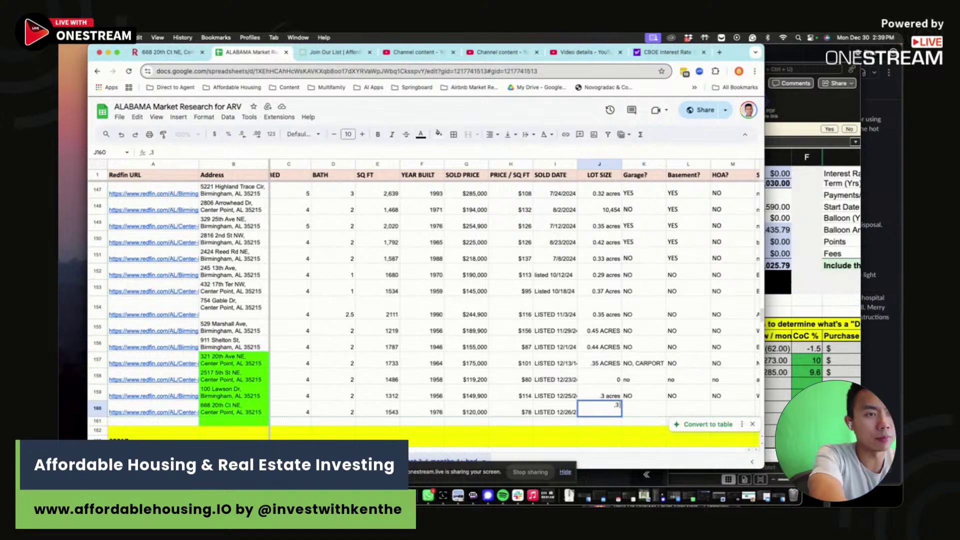
{"action": "type", "text": " ACRES"}
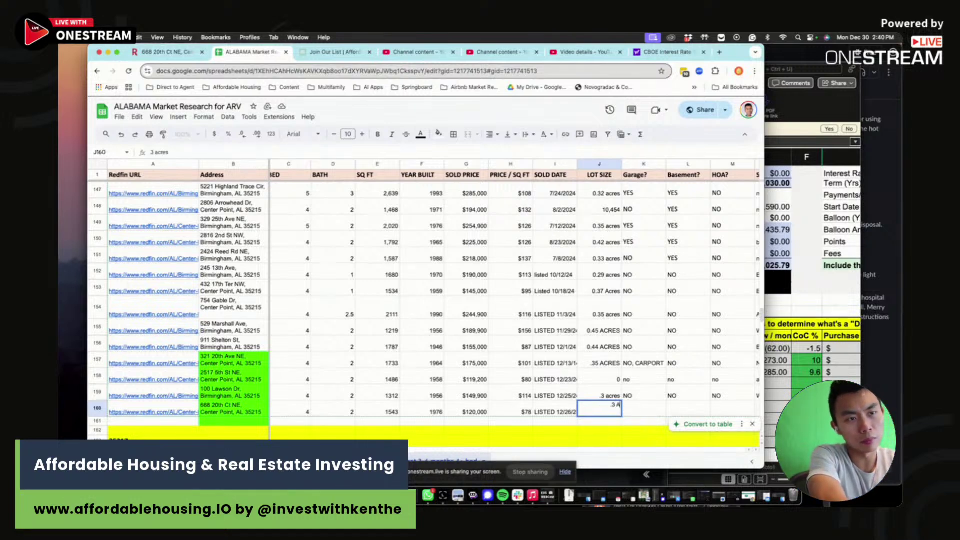
{"action": "key", "text": "Tab"}
- Mark garage YES, basement YES and HOA NO for row 160
{"action": "type", "text": "YES"}
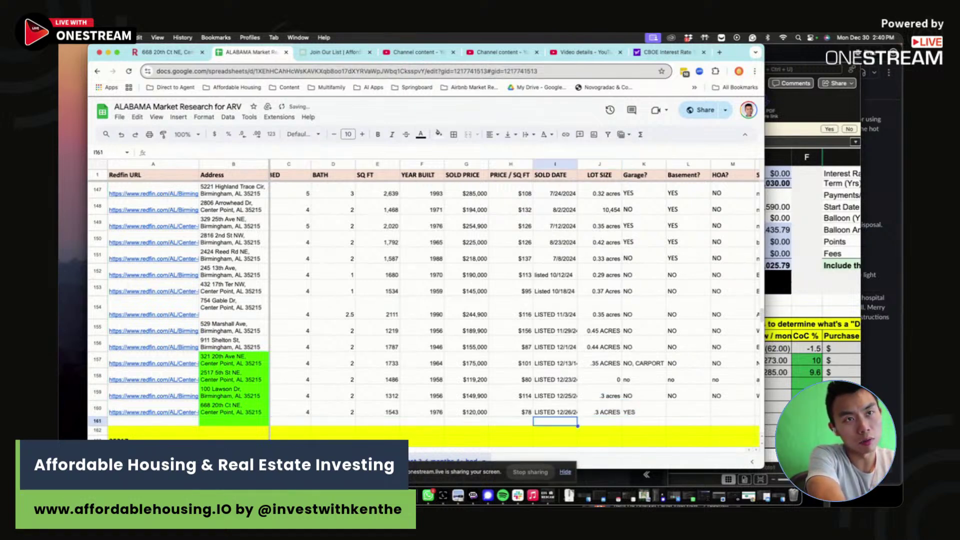
{"action": "key", "text": "Return"}
{"action": "key", "text": "Up"}
{"action": "key", "text": "Up"}
{"action": "key", "text": "Right"}
{"action": "key", "text": "Right"}
{"action": "key", "text": "Down"}
{"action": "type", "text": "YES"}
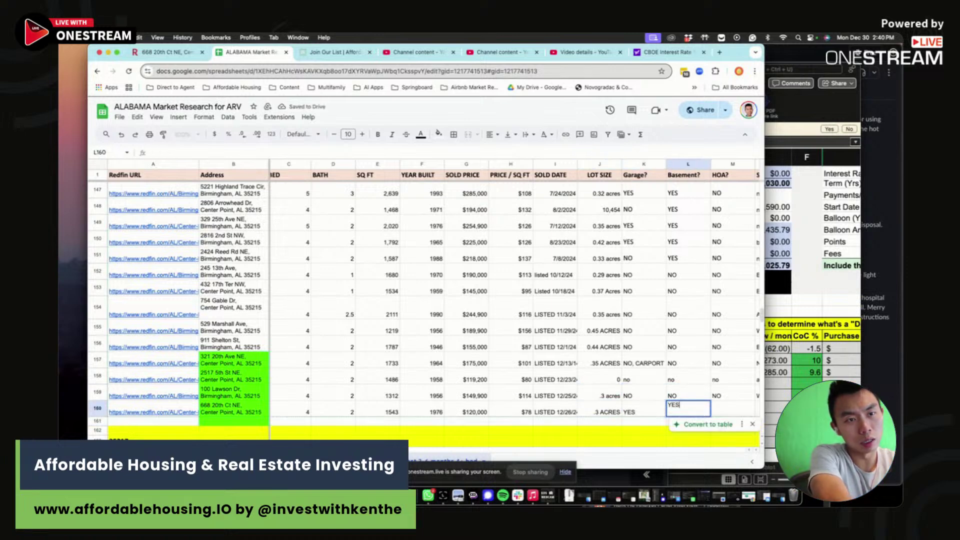
{"action": "key", "text": "Tab"}
{"action": "type", "text": "NO"}
{"action": "key", "text": "Tab"}
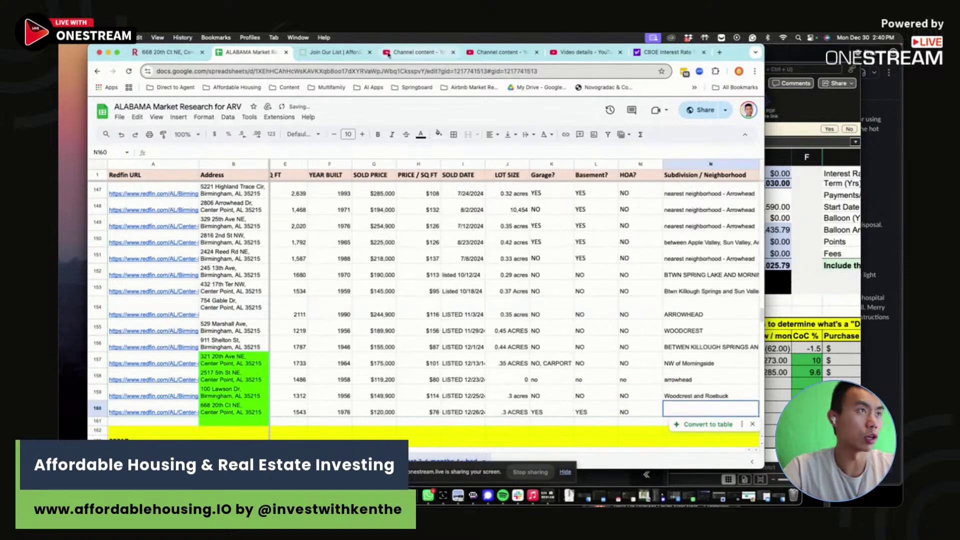
{"action": "left_click", "coordinate": [168, 52]}
{"action": "scroll", "coordinate": [457, 255], "scroll_direction": "up", "scroll_amount": 10}
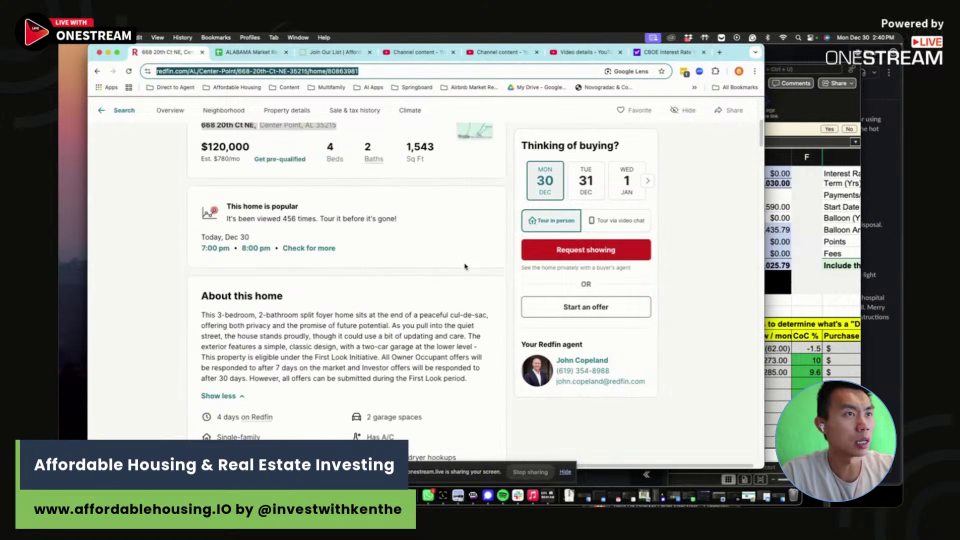
{"action": "left_click", "coordinate": [477, 215]}
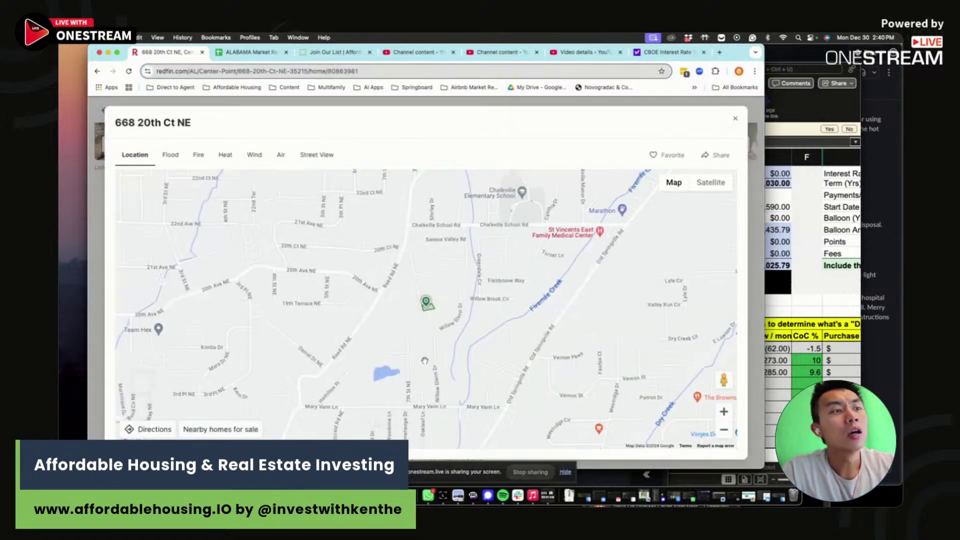
{"action": "scroll", "coordinate": [440, 390], "scroll_direction": "down", "scroll_amount": 5}
{"action": "left_click_drag", "start_coordinate": [440, 390], "coordinate": [466, 343]}
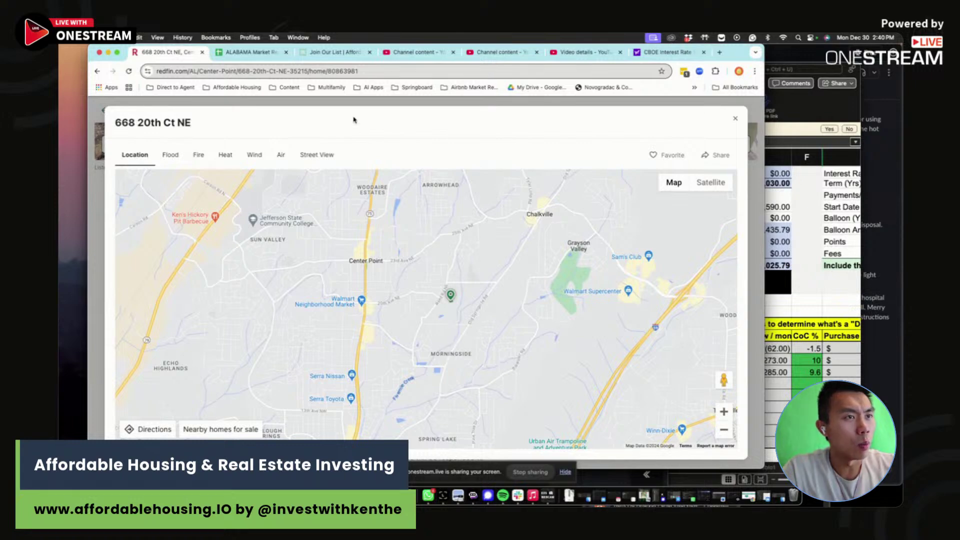
{"action": "left_click", "coordinate": [220, 48]}
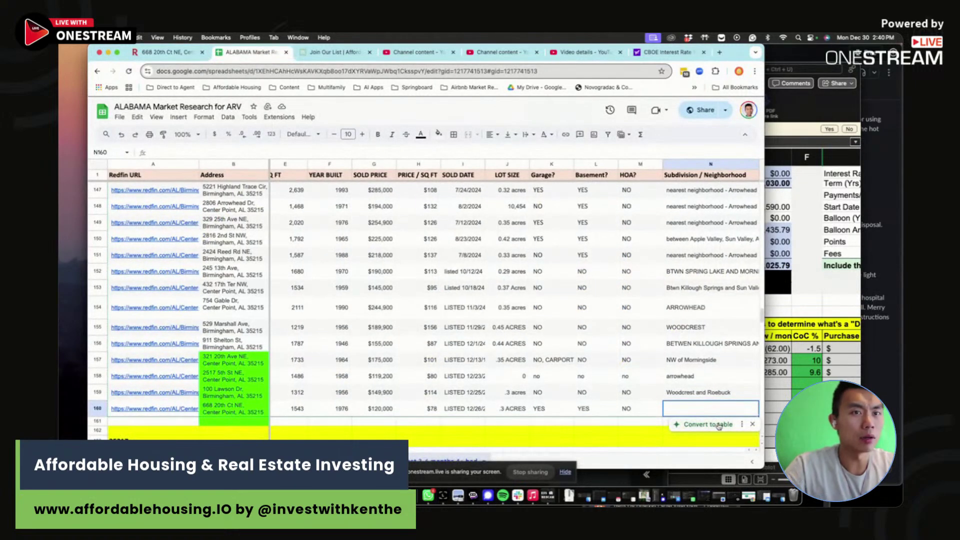
- Enter NORTH OF MONRINGSIDE in N160, then select row 157's Redfin link
{"action": "type", "text": "NORT"}
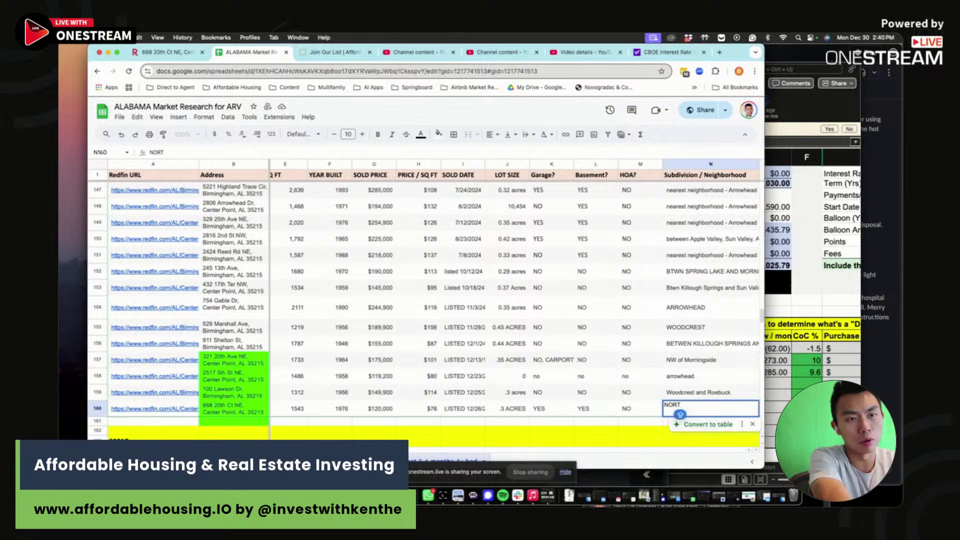
{"action": "type", "text": "H OF MONRINGSIDE"}
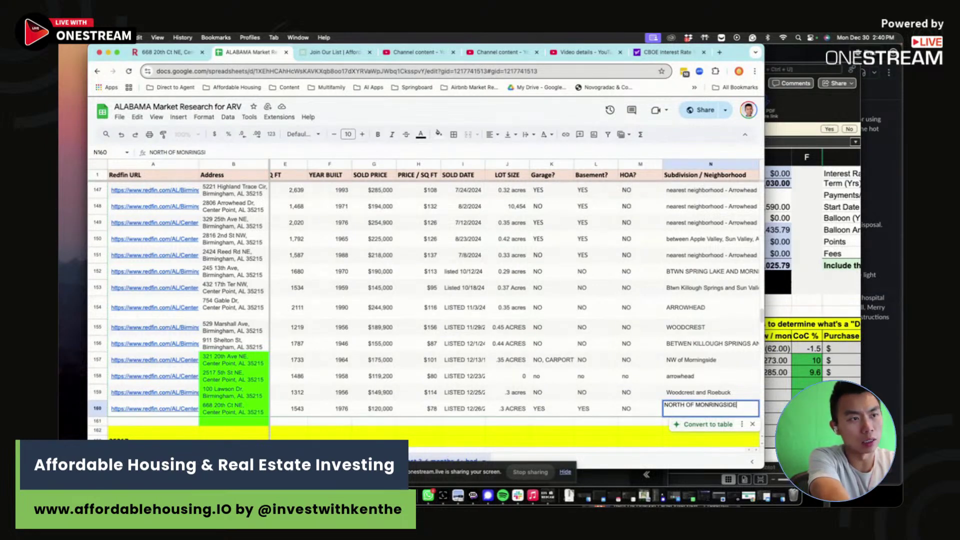
{"action": "key", "text": "Return"}
{"action": "key", "text": "Left"}
{"action": "key", "text": "Left"}
{"action": "key", "text": "Left"}
{"action": "key", "text": "Left"}
{"action": "key", "text": "Left"}
{"action": "key", "text": "Left"}
{"action": "key", "text": "Left"}
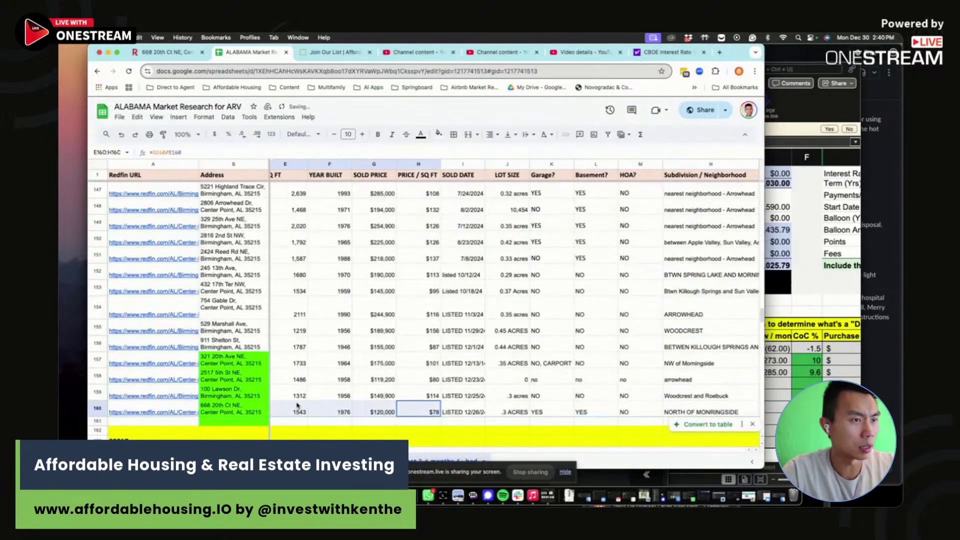
{"action": "key", "text": "Up"}
{"action": "key", "text": "Up"}
{"action": "key", "text": "Up"}
{"action": "key", "text": "Up"}
{"action": "key", "text": "Right"}
{"action": "key", "text": "Right"}
{"action": "key", "text": "Right"}
{"action": "key", "text": "Right"}
{"action": "key", "text": "Right"}
{"action": "key", "text": "Right"}
{"action": "key", "text": "Right"}
{"action": "key", "text": "Right"}
{"action": "key", "text": "Right"}
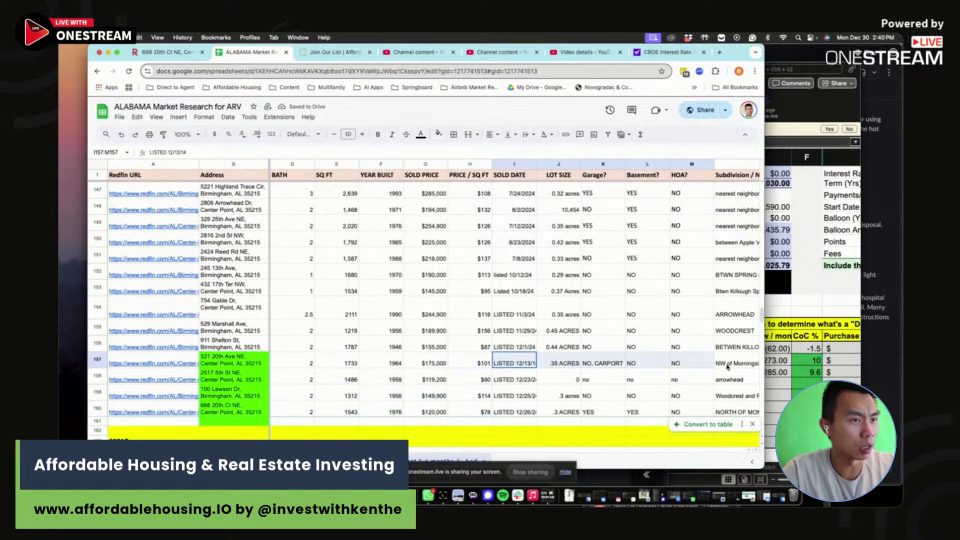
{"action": "left_click", "coordinate": [295, 352], "text": "shift"}
{"action": "key", "text": "Left"}
{"action": "key", "text": "Left"}
{"action": "key", "text": "Left"}
{"action": "key", "text": "Left"}
{"action": "key", "text": "Left"}
{"action": "key", "text": "Left"}
{"action": "key", "text": "Left"}
{"action": "key", "text": "Left"}
{"action": "key", "text": "Left"}
{"action": "key", "text": "Left"}
{"action": "key", "text": "Left"}
{"action": "key", "text": "Left"}
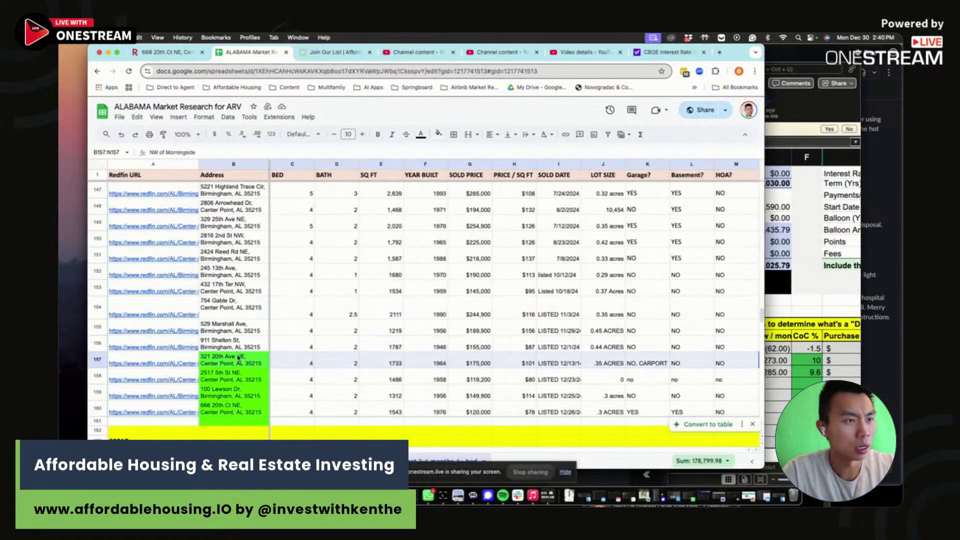
{"action": "key", "text": "shift+Right"}
{"action": "key", "text": "shift+Right"}
{"action": "key", "text": "shift+Right"}
{"action": "key", "text": "shift+Right"}
{"action": "key", "text": "shift+Right"}
{"action": "key", "text": "shift+Right"}
{"action": "key", "text": "shift+Right"}
{"action": "key", "text": "shift+Right"}
{"action": "key", "text": "shift+Right"}
{"action": "key", "text": "shift+Right"}
{"action": "key", "text": "shift+Right"}
{"action": "key", "text": "shift+Right"}
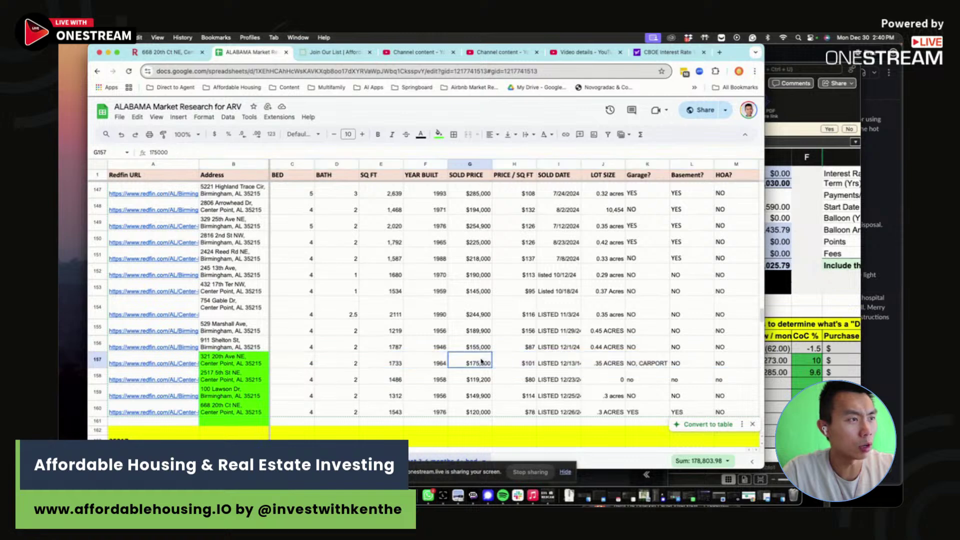
{"action": "left_click", "coordinate": [147, 364]}
{"action": "left_click", "coordinate": [159, 372]}
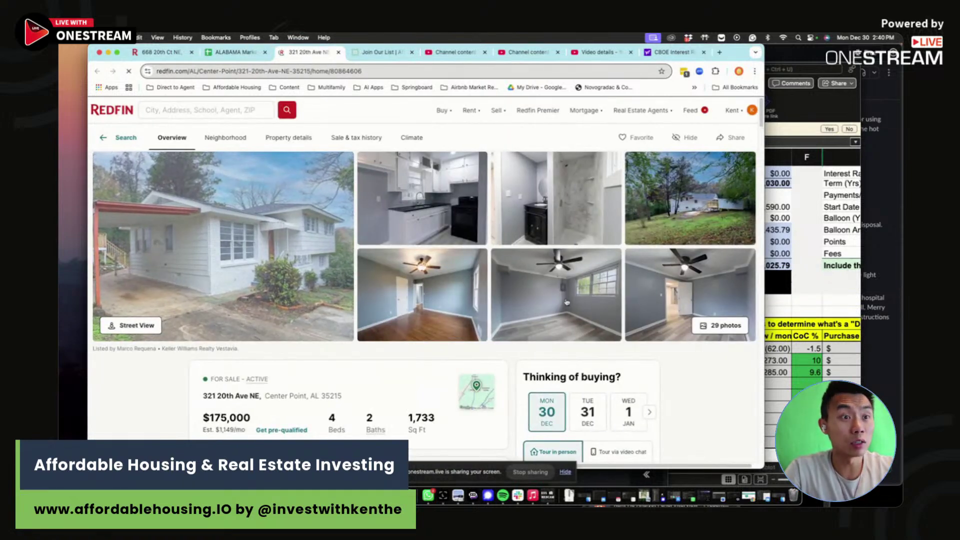
{"action": "scroll", "coordinate": [417, 293], "scroll_direction": "down", "scroll_amount": 2}
{"action": "scroll", "coordinate": [417, 292], "scroll_direction": "down", "scroll_amount": 6}
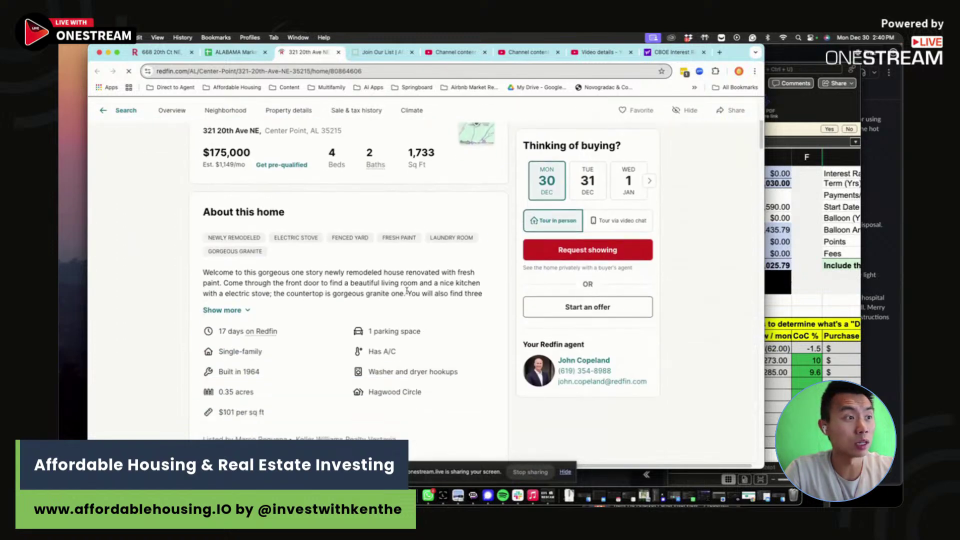
{"action": "scroll", "coordinate": [309, 310], "scroll_direction": "up", "scroll_amount": 8}
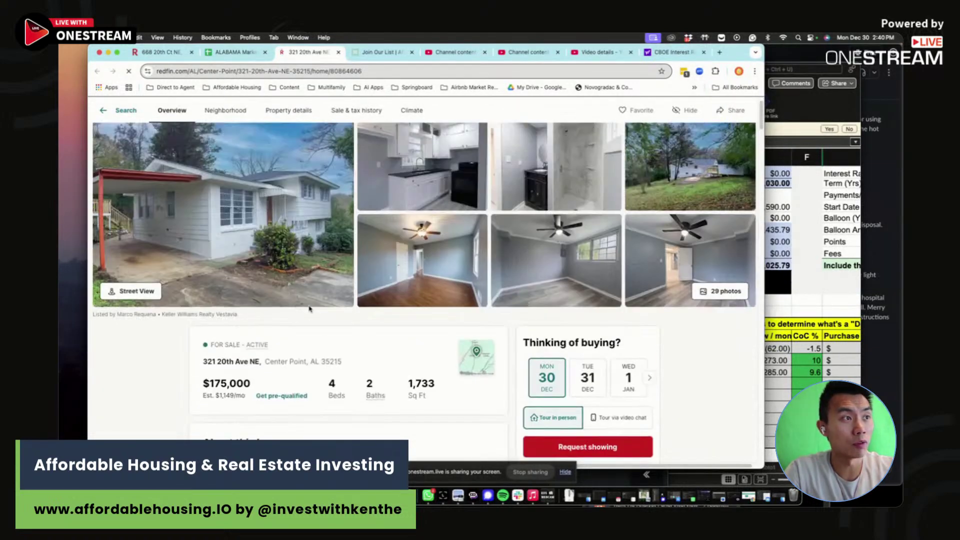
{"action": "scroll", "coordinate": [305, 295], "scroll_direction": "down", "scroll_amount": 2}
{"action": "scroll", "coordinate": [299, 274], "scroll_direction": "up", "scroll_amount": 3}
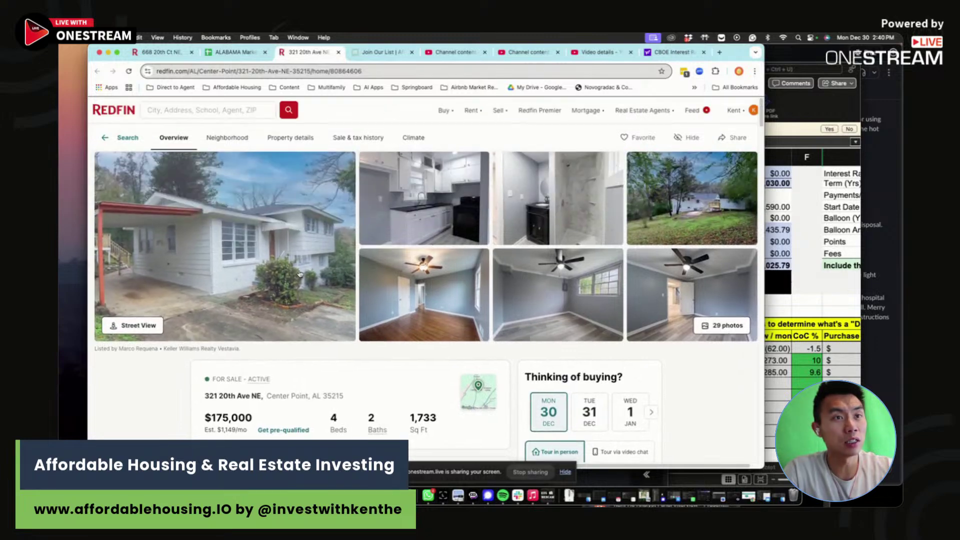
{"action": "key", "text": "ctrl+shift+Tab"}
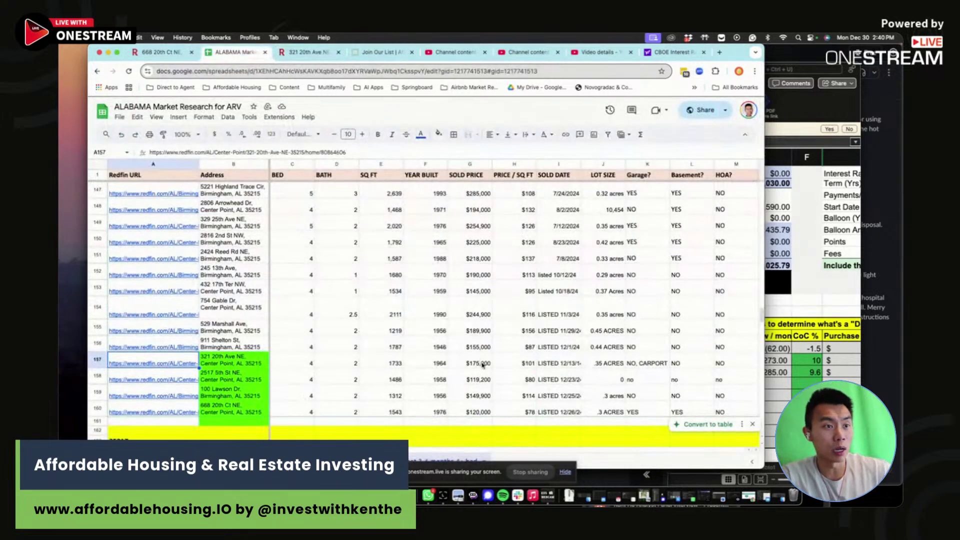
{"action": "left_click", "coordinate": [98, 364]}
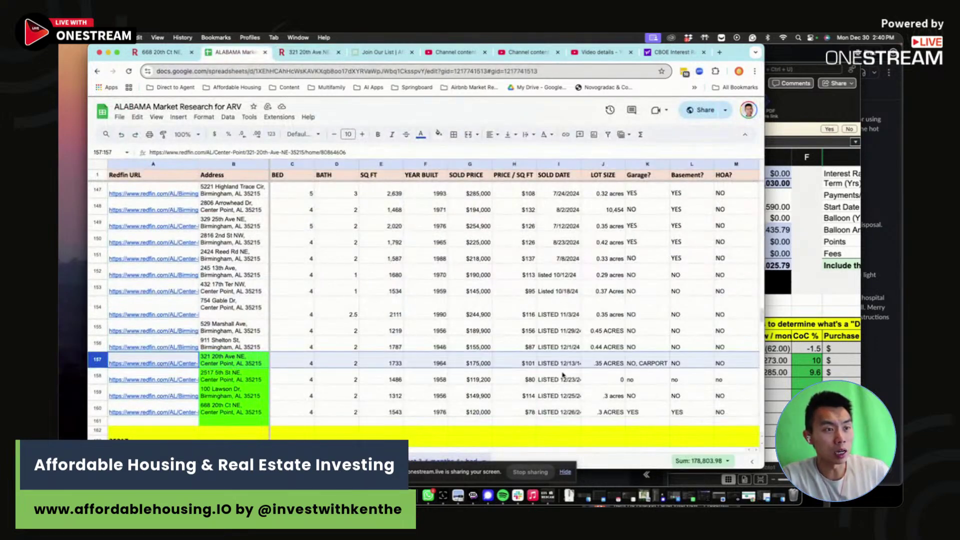
{"action": "left_click", "coordinate": [532, 364]}
{"action": "left_click", "coordinate": [529, 412]}
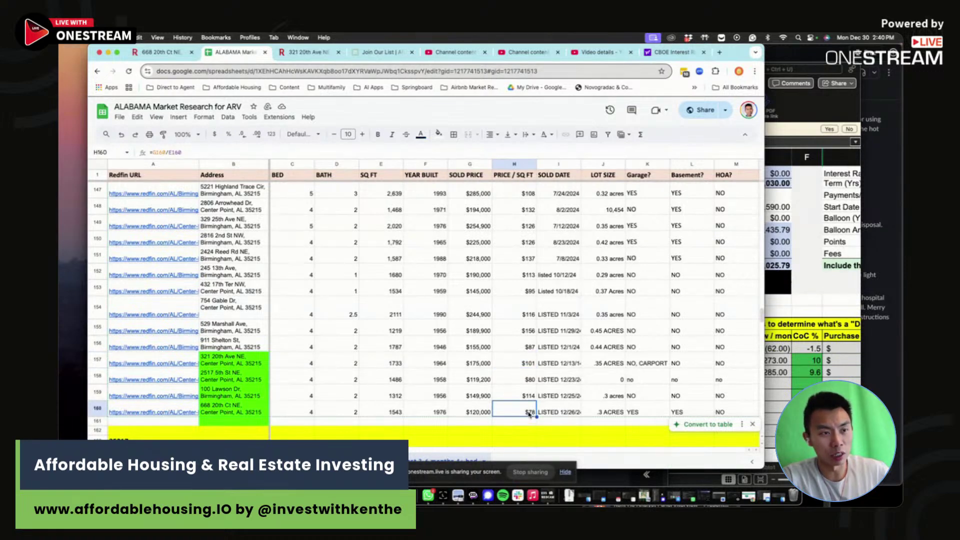
{"action": "left_click", "coordinate": [439, 413]}
{"action": "left_click", "coordinate": [525, 412]}
{"action": "left_click", "coordinate": [531, 363]}
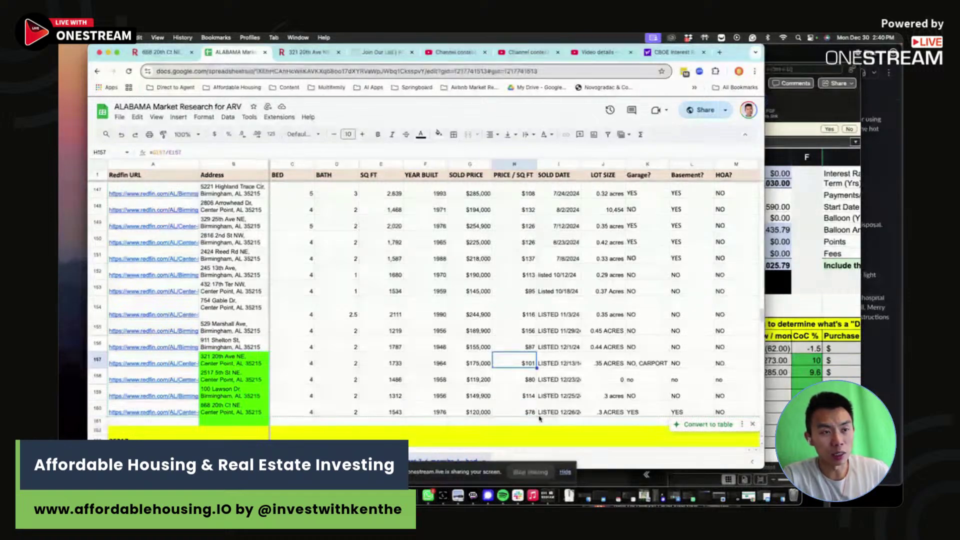
{"action": "left_click", "coordinate": [527, 411]}
{"action": "left_click", "coordinate": [524, 364]}
{"action": "left_click", "coordinate": [523, 413]}
{"action": "left_click", "coordinate": [521, 365]}
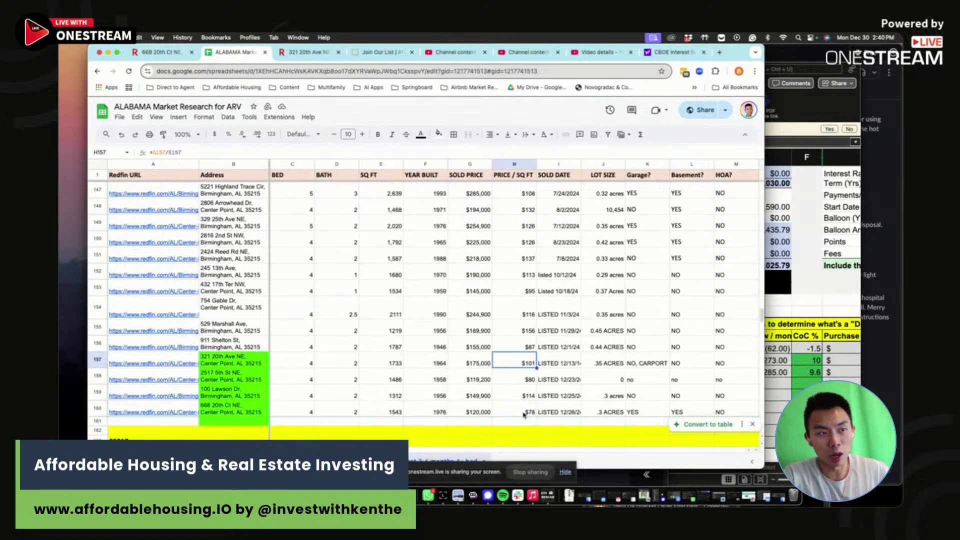
{"action": "left_click", "coordinate": [524, 412]}
{"action": "left_click", "coordinate": [520, 365]}
{"action": "left_click", "coordinate": [524, 411]}
{"action": "left_click", "coordinate": [520, 367]}
{"action": "left_click", "coordinate": [524, 411]}
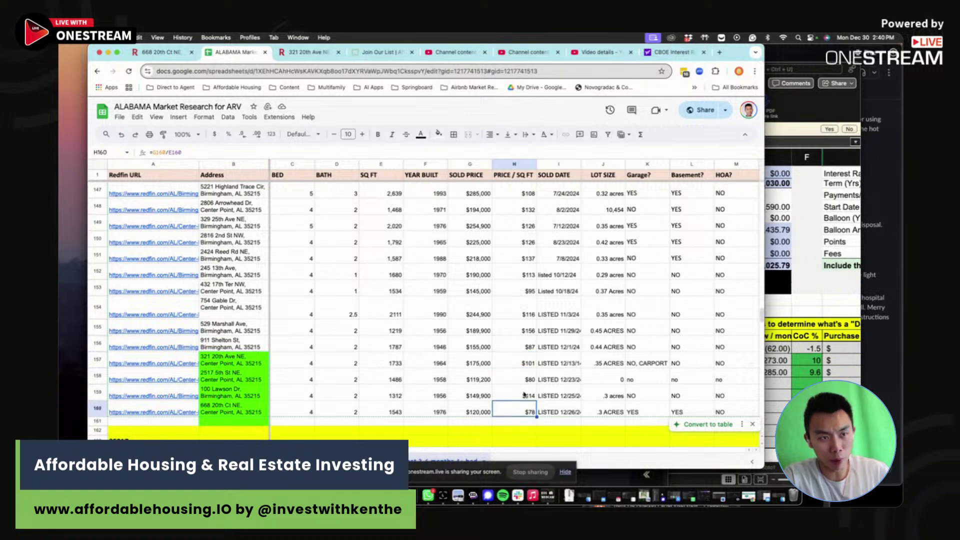
{"action": "left_click", "coordinate": [522, 368]}
{"action": "left_click", "coordinate": [535, 414]}
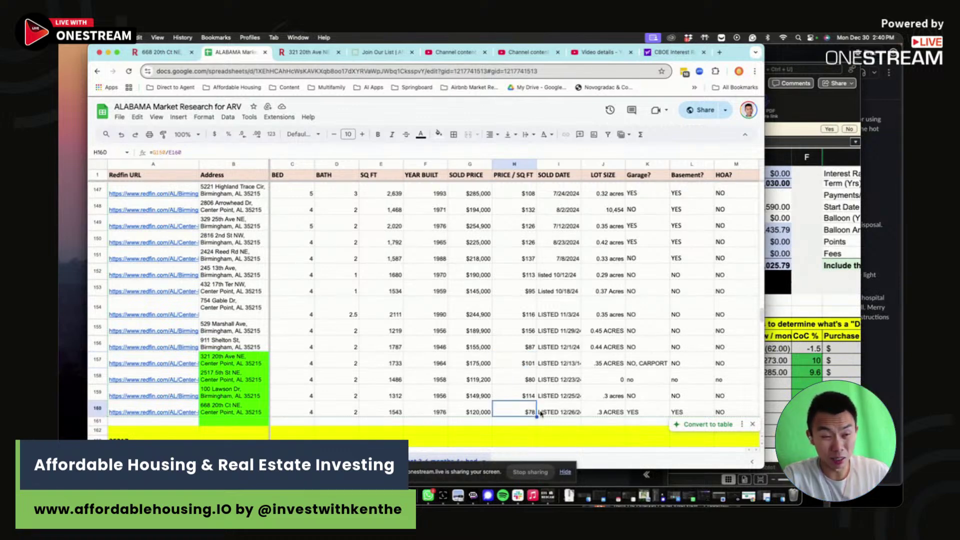
{"action": "scroll", "coordinate": [545, 408], "scroll_direction": "right", "scroll_amount": 1}
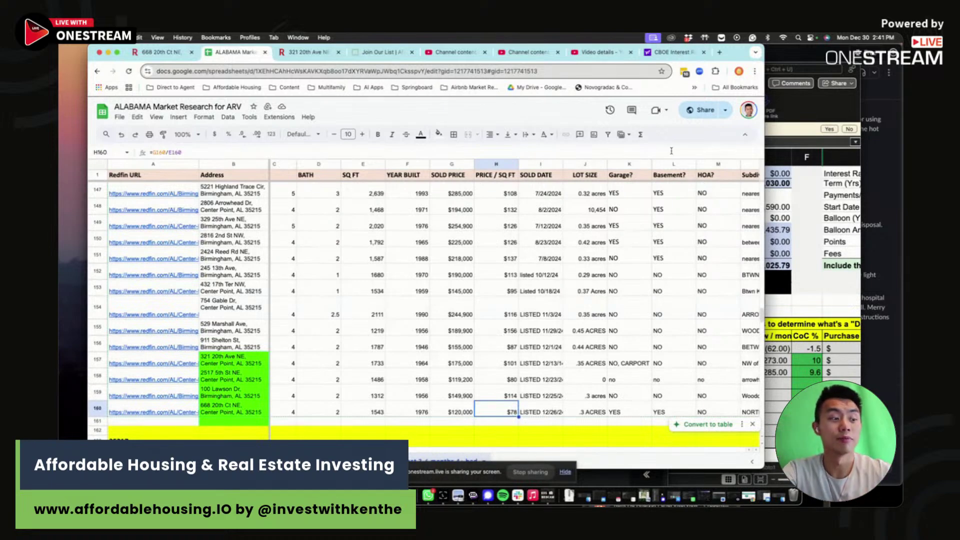
{"action": "scroll", "coordinate": [585, 417], "scroll_direction": "right", "scroll_amount": 1}
{"action": "left_click", "coordinate": [392, 410], "text": "shift"}
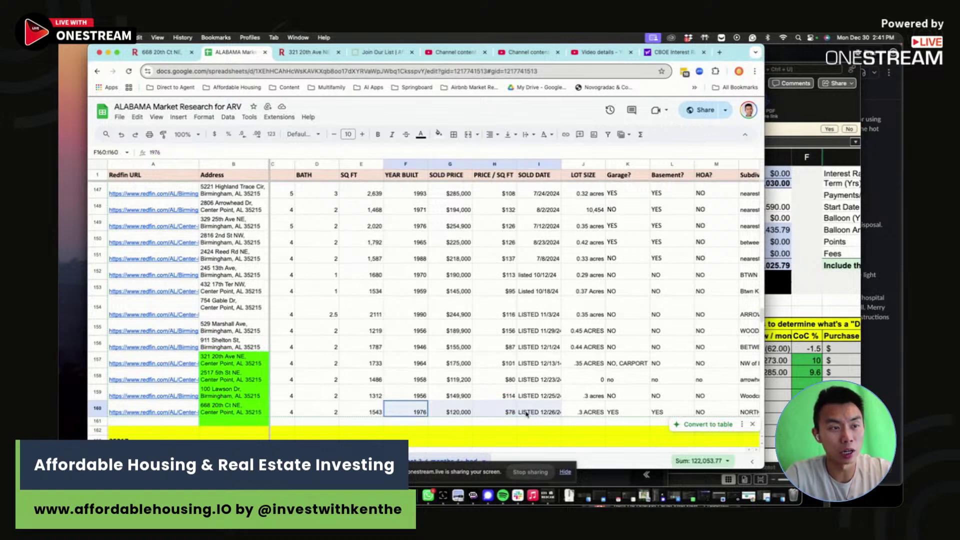
{"action": "key", "text": "Right"}
{"action": "left_click", "coordinate": [392, 413], "text": "shift"}
{"action": "key", "text": "Right"}
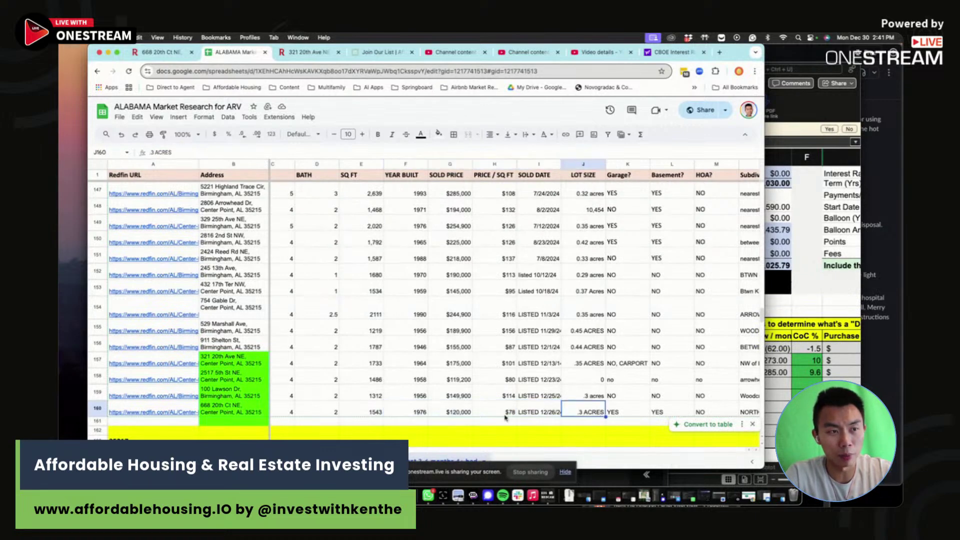
{"action": "key", "text": "Left"}
{"action": "key", "text": "Left"}
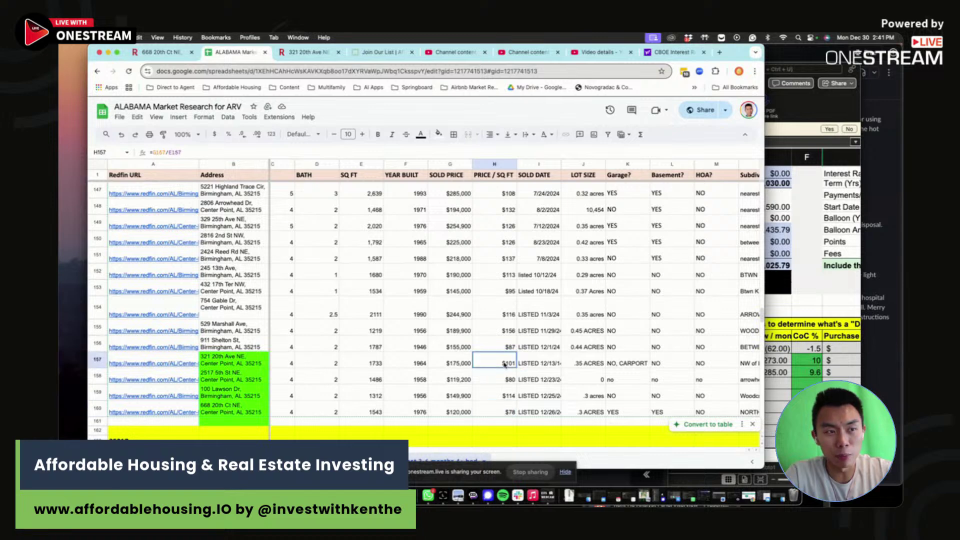
{"action": "left_click", "coordinate": [503, 361]}
{"action": "left_click", "coordinate": [506, 410]}
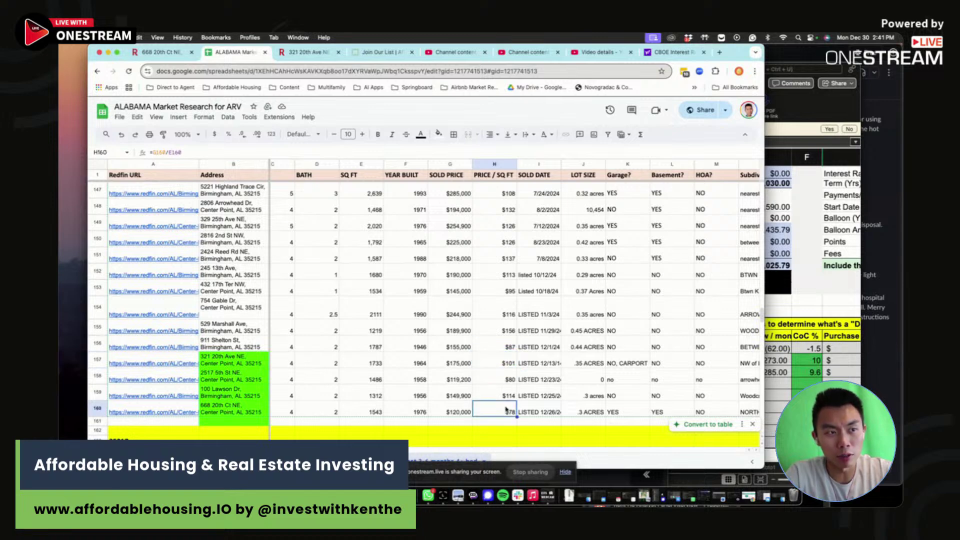
{"action": "left_click", "coordinate": [504, 365]}
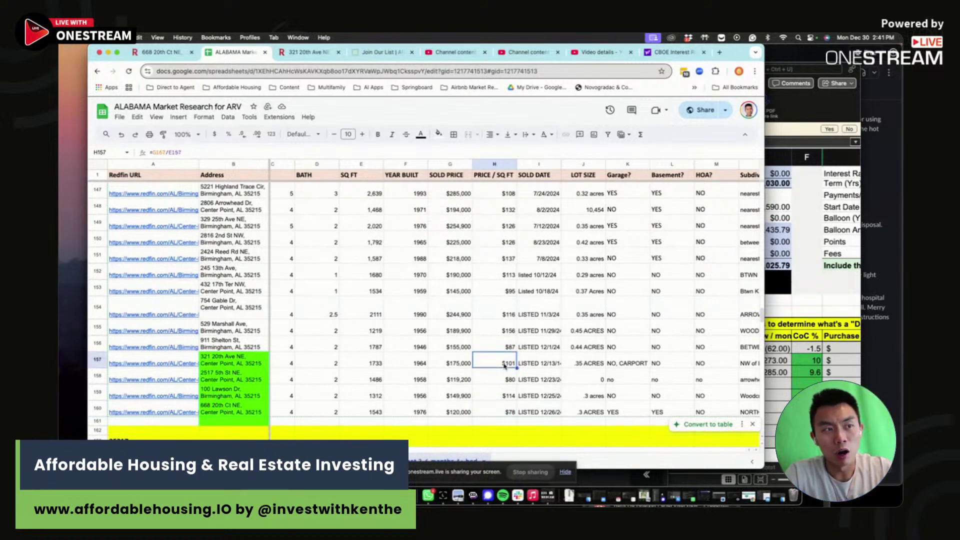
{"action": "left_click", "coordinate": [505, 412]}
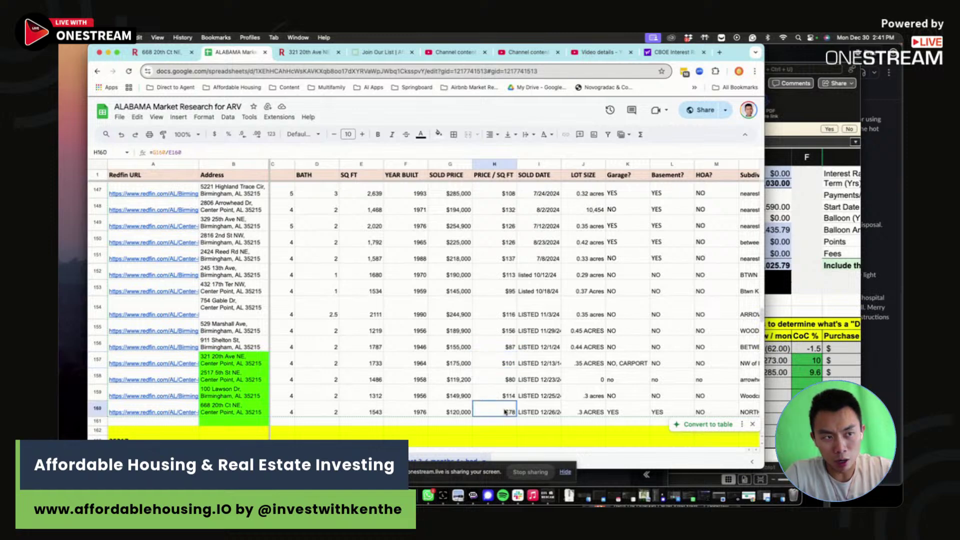
{"action": "left_click", "coordinate": [502, 367]}
{"action": "left_click", "coordinate": [505, 382]}
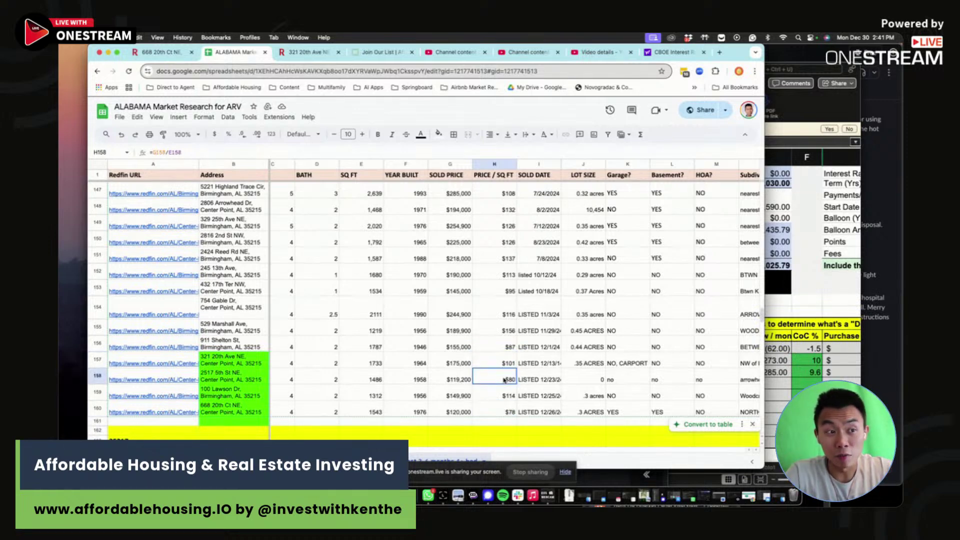
{"action": "left_click", "coordinate": [510, 410]}
{"action": "left_click", "coordinate": [505, 363]}
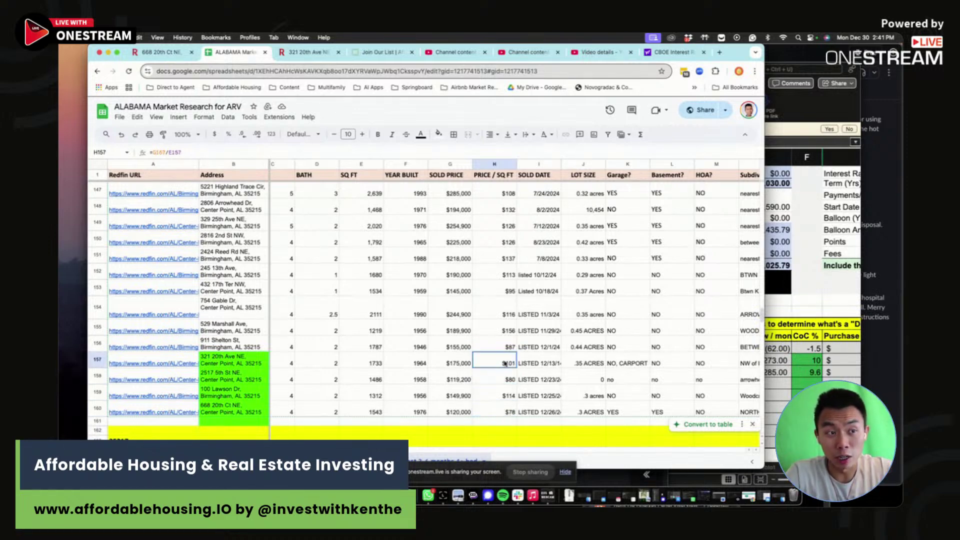
{"action": "left_click", "coordinate": [500, 410]}
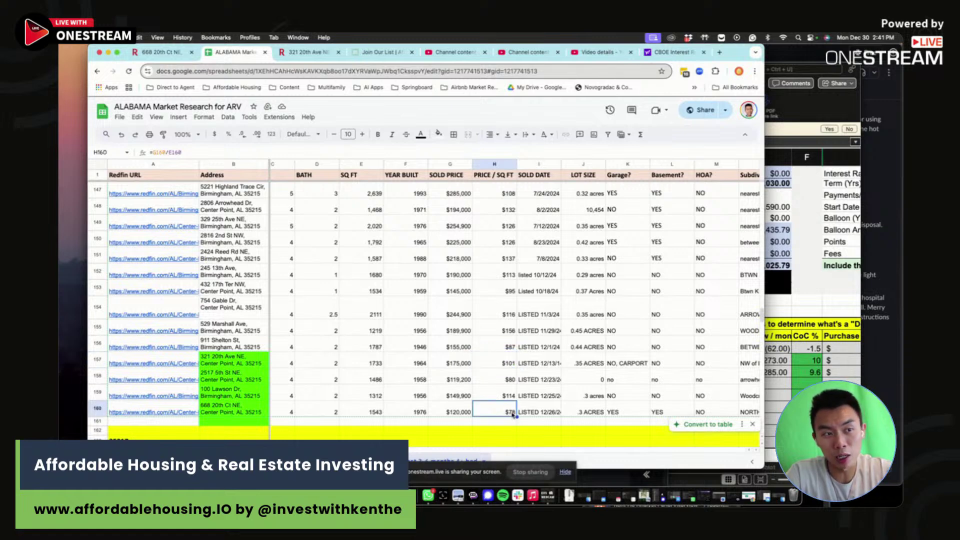
{"action": "left_click", "coordinate": [510, 362]}
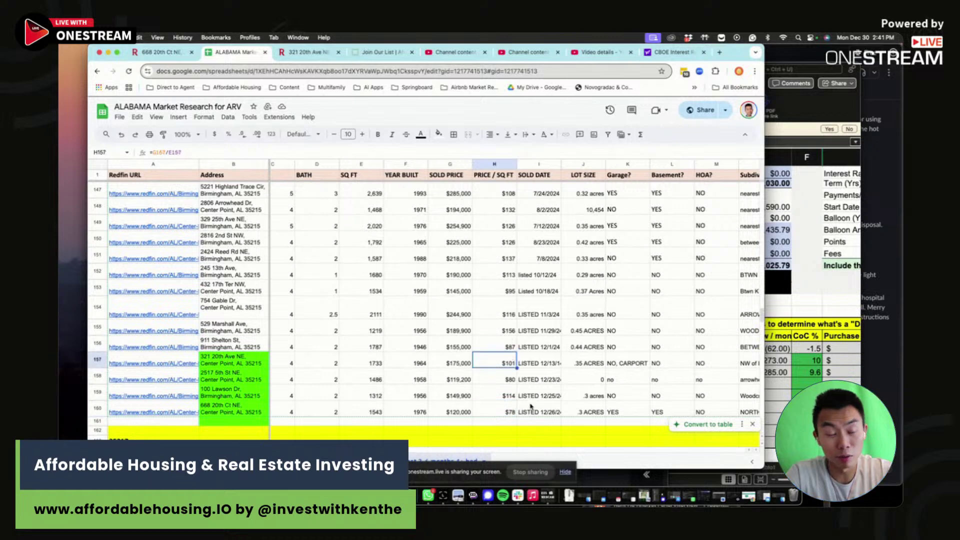
{"action": "key", "text": "Down"}
{"action": "key", "text": "Down"}
{"action": "key", "text": "Down"}
{"action": "key", "text": "Right"}
{"action": "key", "text": "Right"}
{"action": "key", "text": "Right"}
{"action": "key", "text": "Right"}
{"action": "key", "text": "Right"}
{"action": "key", "text": "Right"}
{"action": "key", "text": "Right"}
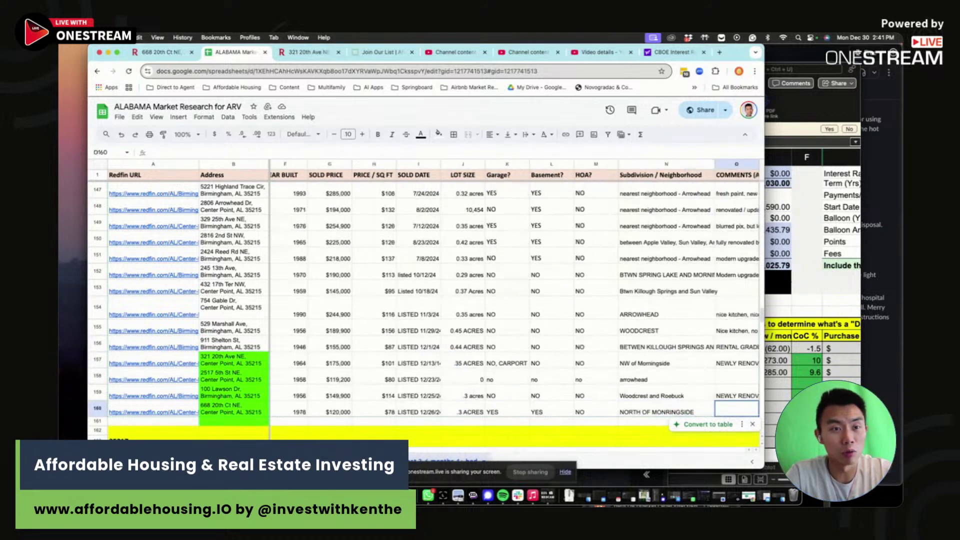
- Enter row 160's comment: not renovated, needs full gut job, kitchen cosmetic fixes, full bath reno, flooring
{"action": "key", "text": "Right"}
{"action": "left_click", "coordinate": [683, 406]}
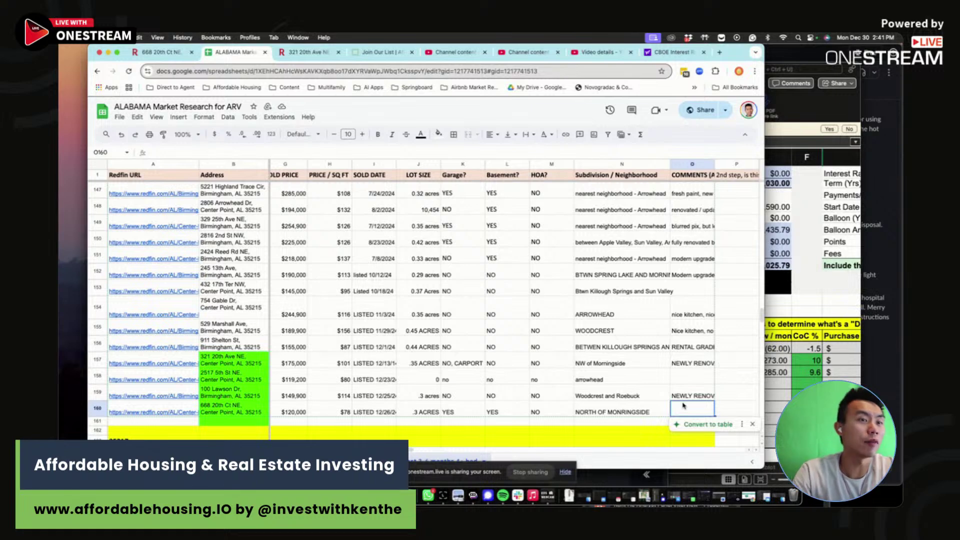
{"action": "type", "text": "NO"}
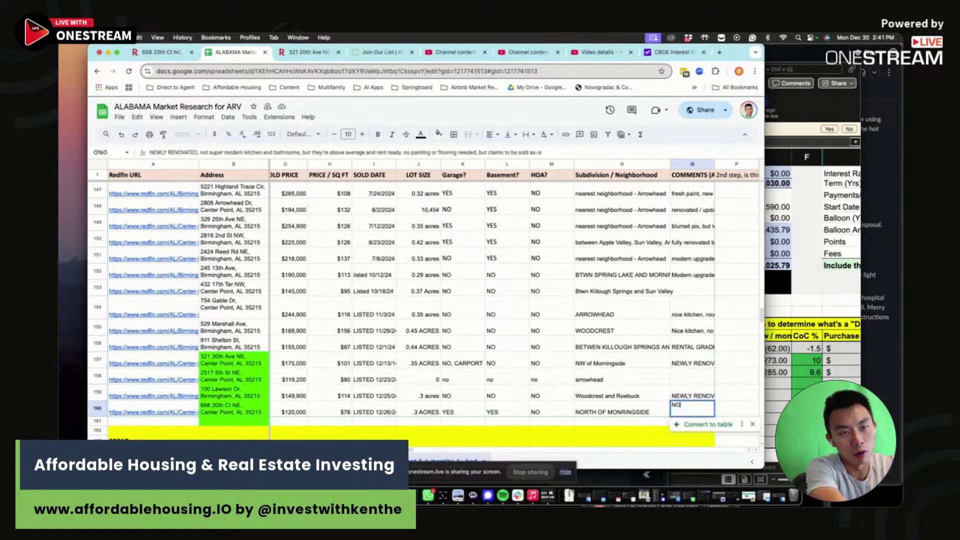
{"action": "type", "text": "T RENOVATED, NEED"}
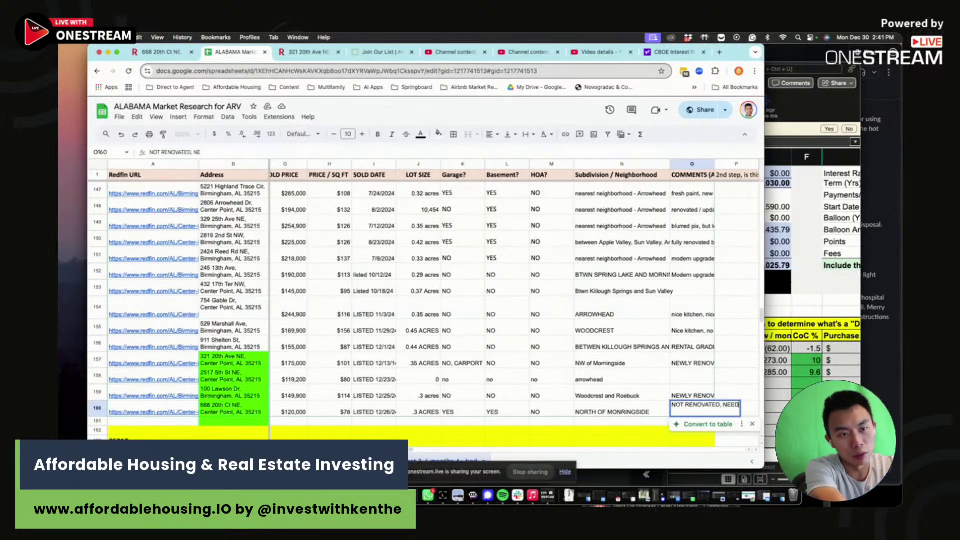
{"action": "type", "text": "S FULL GUT JOB, ALL"}
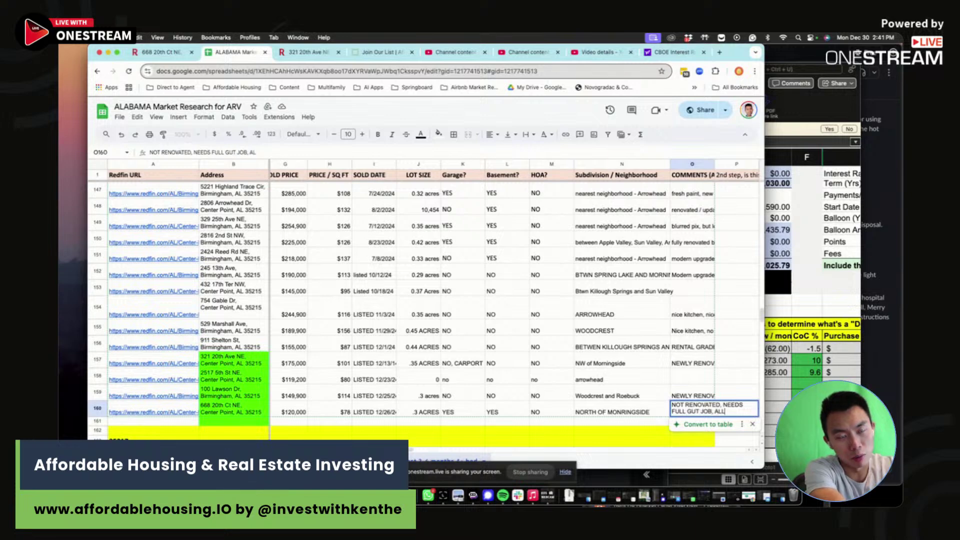
{"action": "type", "text": " COSMETIC FIXES FOR KITCHNE"}
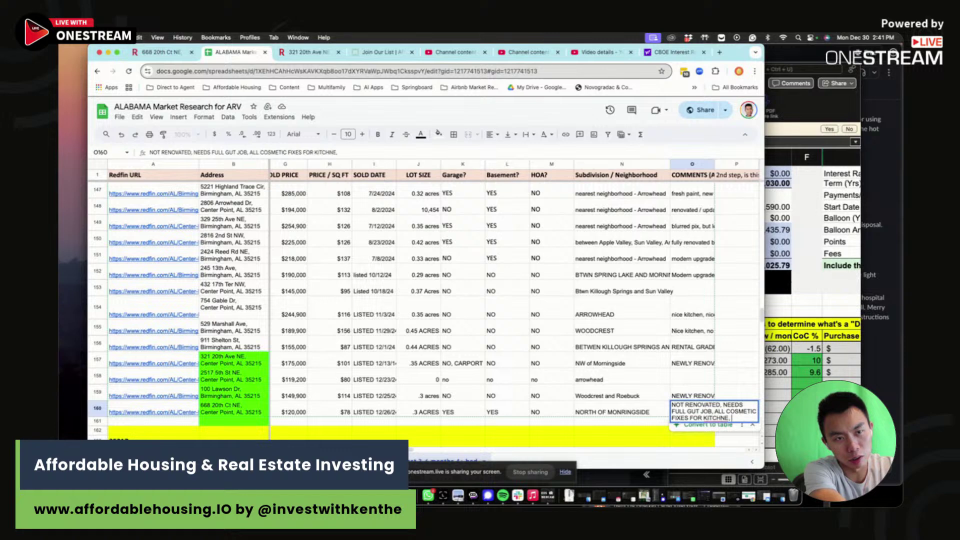
{"action": "type", "text": ", FULL BATH"}
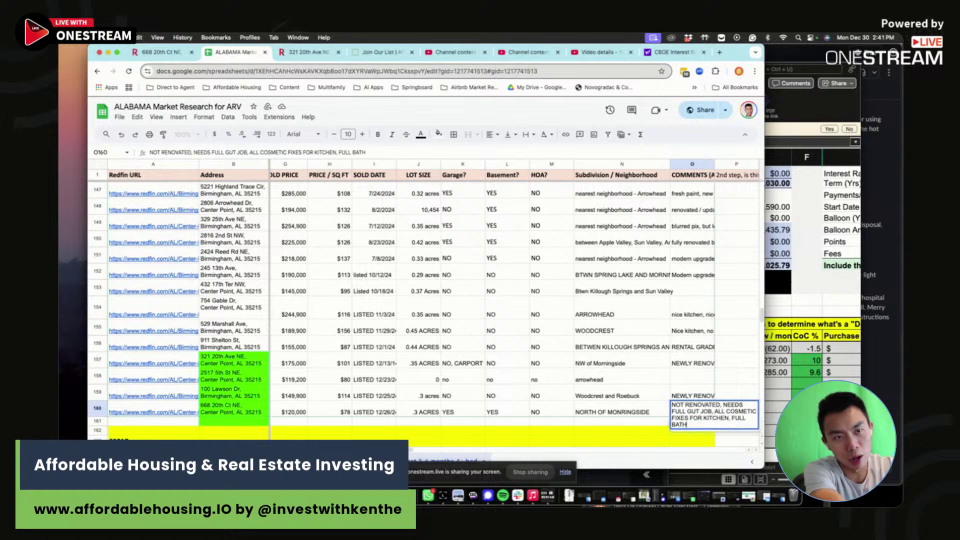
{"action": "type", "text": " RENO."}
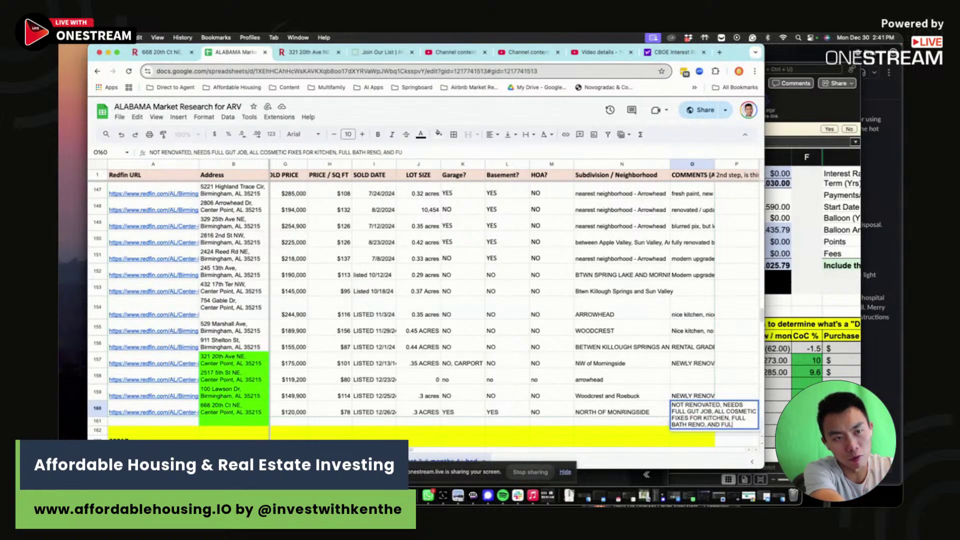
{"action": "type", "text": " AND FULL PAINT AND K"}
{"action": "key", "text": "BackSpace"}
{"action": "type", "text": "FL"}
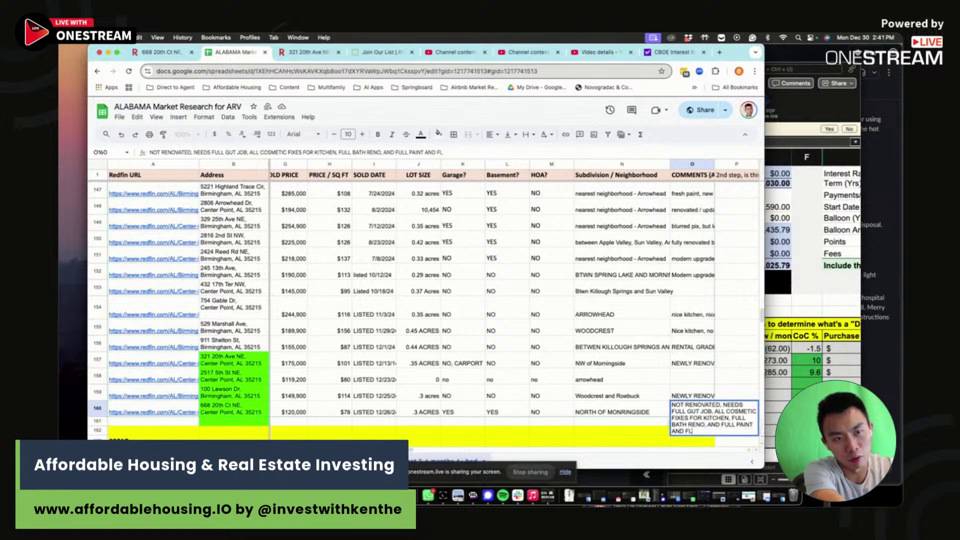
{"action": "type", "text": "OORING AT TH"}
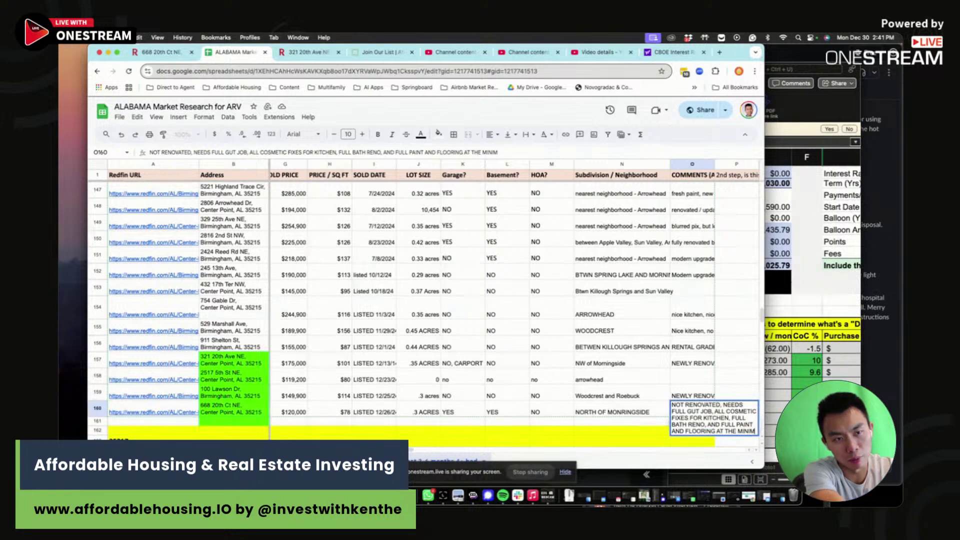
{"action": "type", "text": "E MINIM"}
{"action": "key", "text": "Return"}
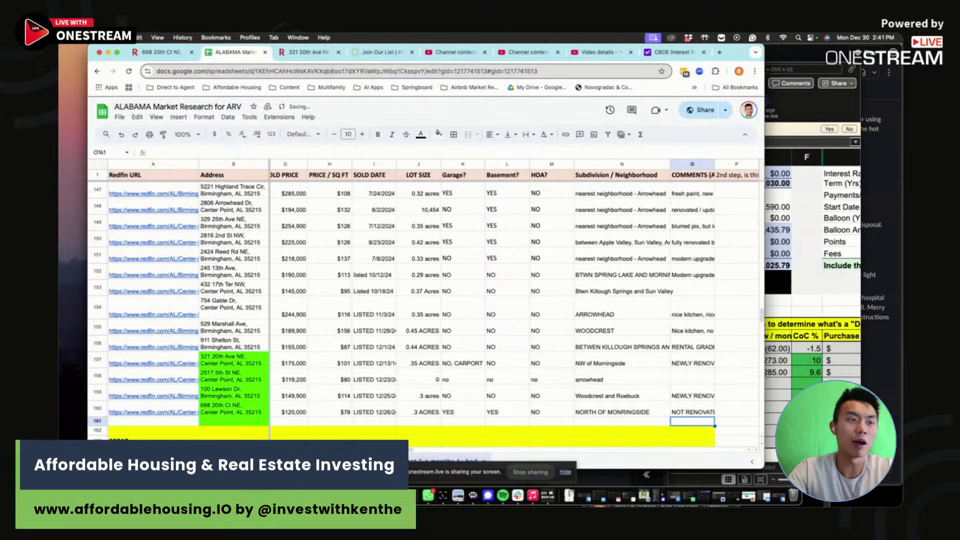
- Prefix the row 160 comment with 'GOOD FLOOR PRICE ARV ESTIMATE' and select the whole record
{"action": "left_click", "coordinate": [689, 406]}
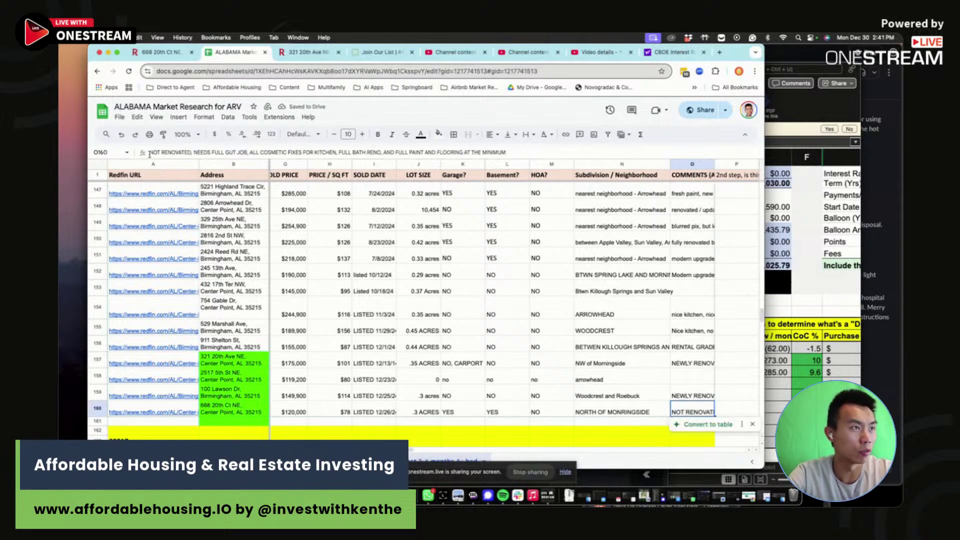
{"action": "left_click", "coordinate": [149, 152]}
{"action": "type", "text": "GOOD F"}
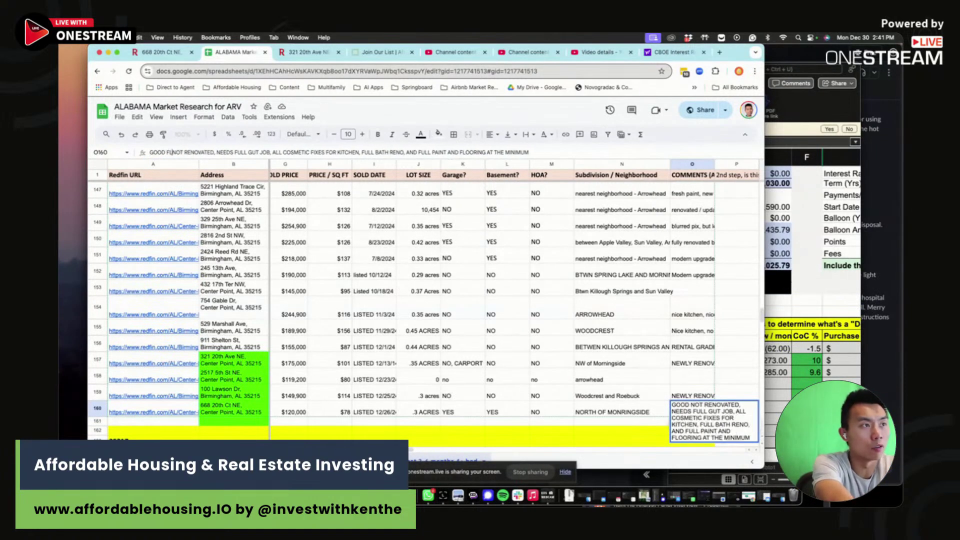
{"action": "type", "text": "LOOR -"}
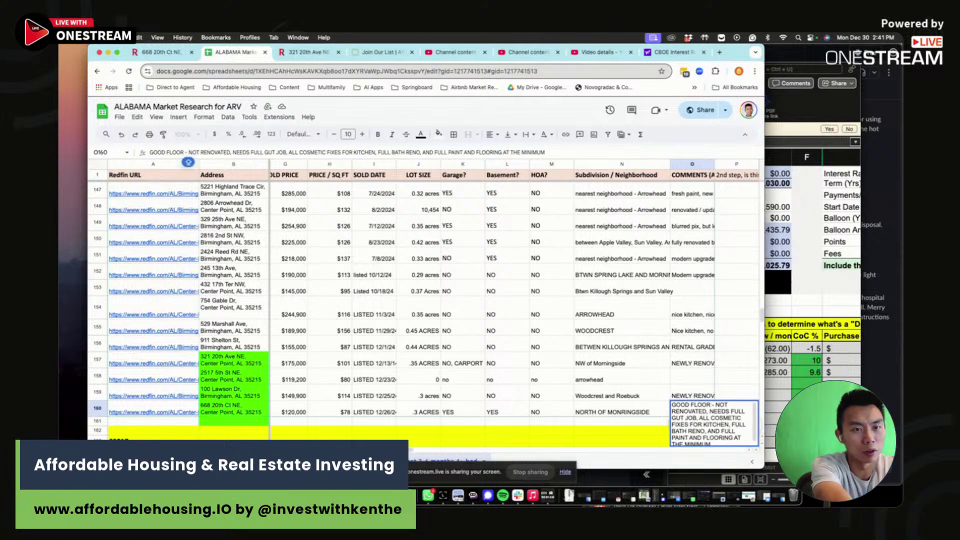
{"action": "key", "text": "BackSpace"}
{"action": "key", "text": "BackSpace"}
{"action": "type", "text": "CANDIA"}
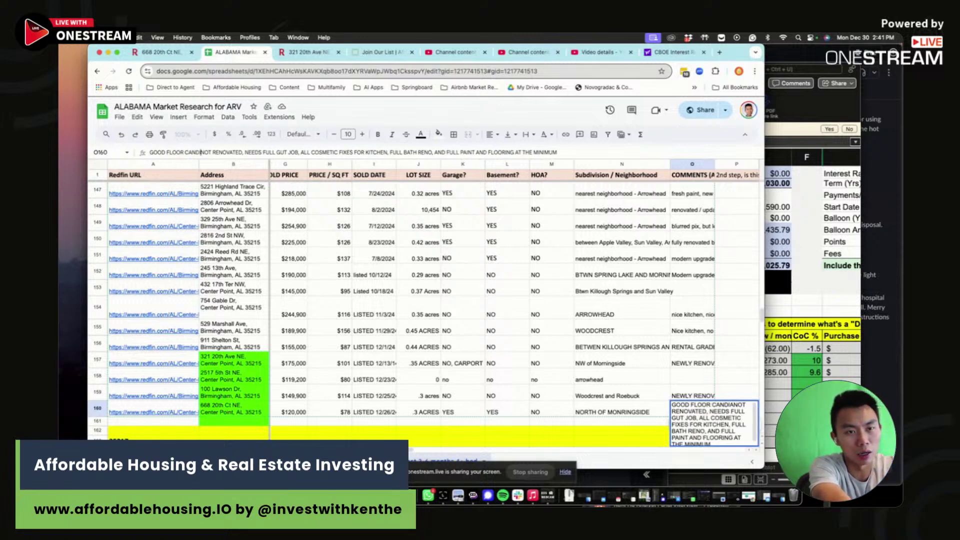
{"action": "key", "text": "BackSpace"}
{"action": "key", "text": "BackSpace"}
{"action": "key", "text": "BackSpace"}
{"action": "key", "text": "BackSpace"}
{"action": "key", "text": "BackSpace"}
{"action": "key", "text": "BackSpace"}
{"action": "type", "text": "PRICE "}
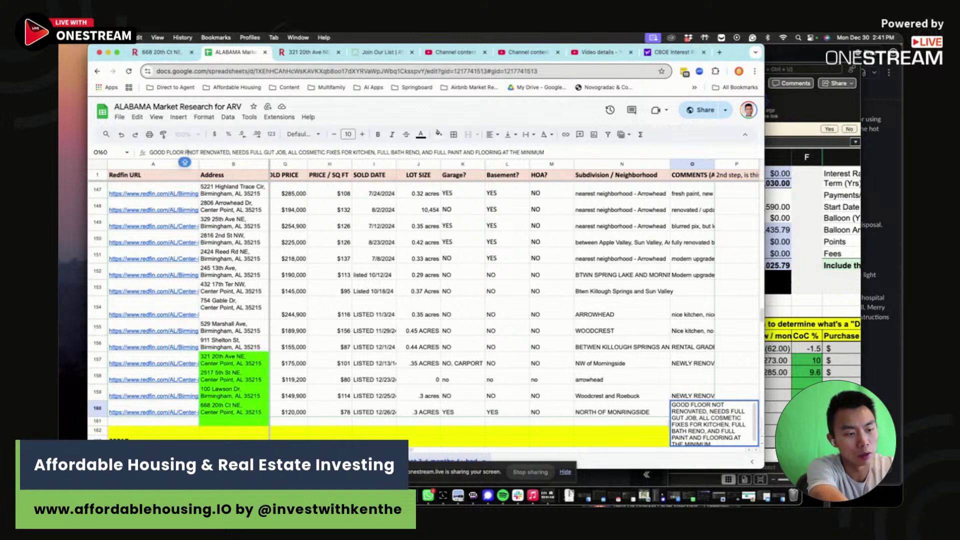
{"action": "type", "text": "ARV ESTIMATE"}
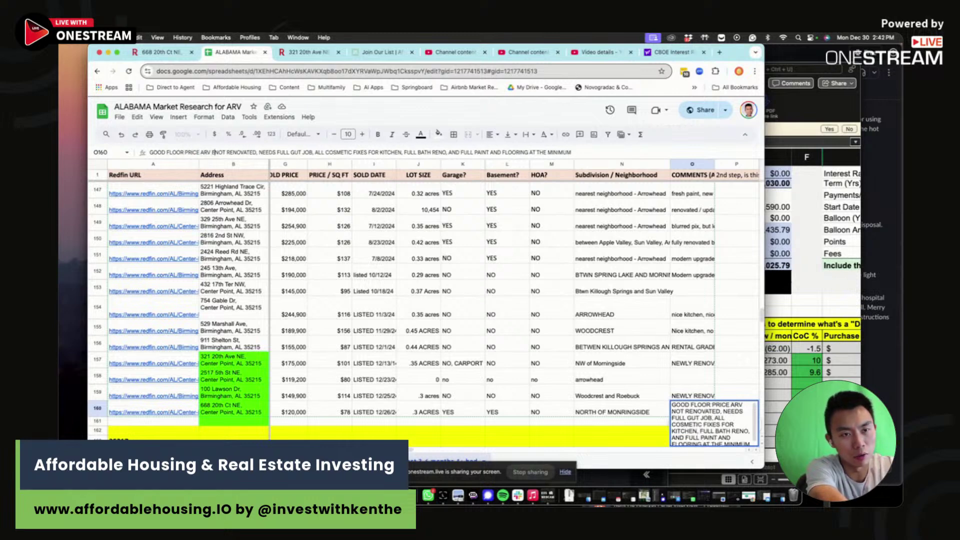
{"action": "key", "text": "Return"}
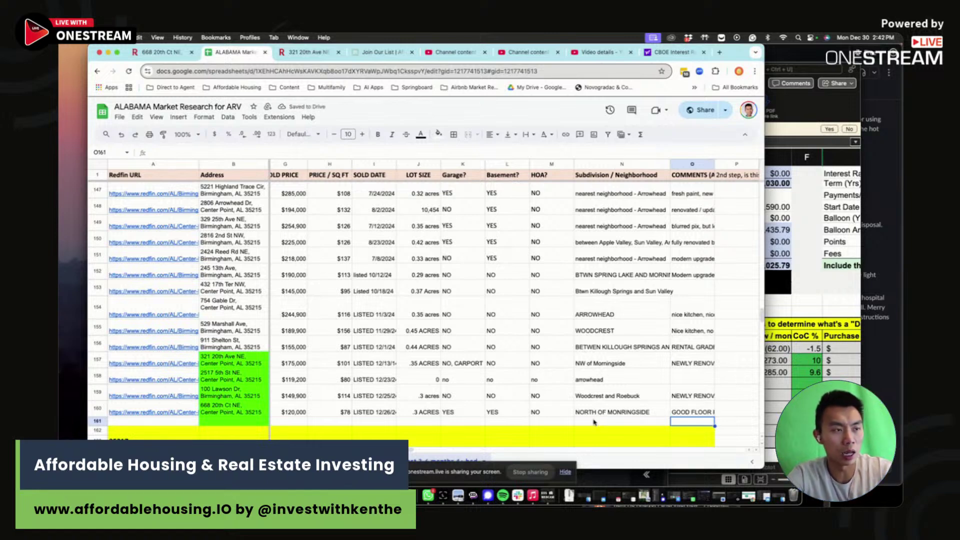
{"action": "left_click_drag", "start_coordinate": [692, 411], "coordinate": [160, 412]}
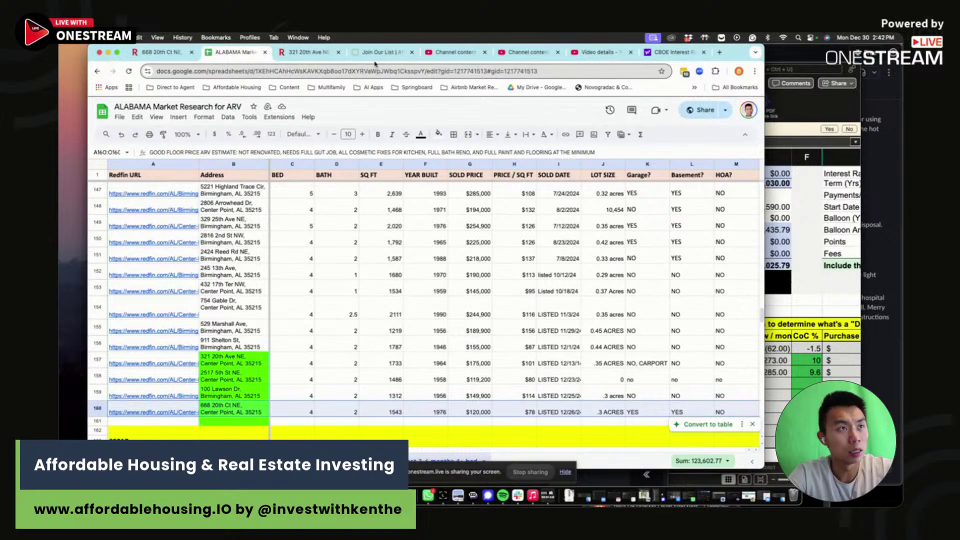
- Change the Asking Price in B4 of the rental template to $120,000
{"action": "left_click", "coordinate": [837, 264]}
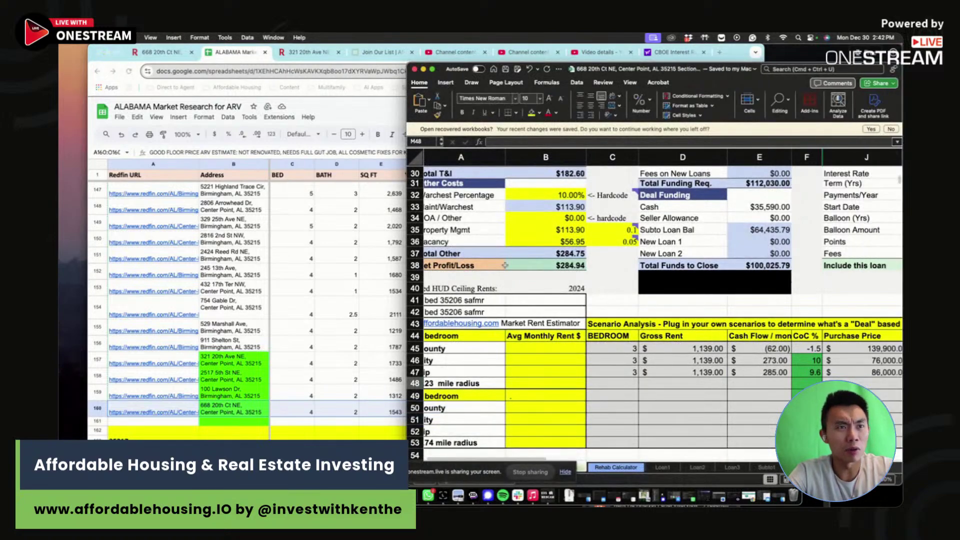
{"action": "scroll", "coordinate": [504, 265], "scroll_direction": "up", "scroll_amount": 10}
{"action": "left_click", "coordinate": [552, 209]}
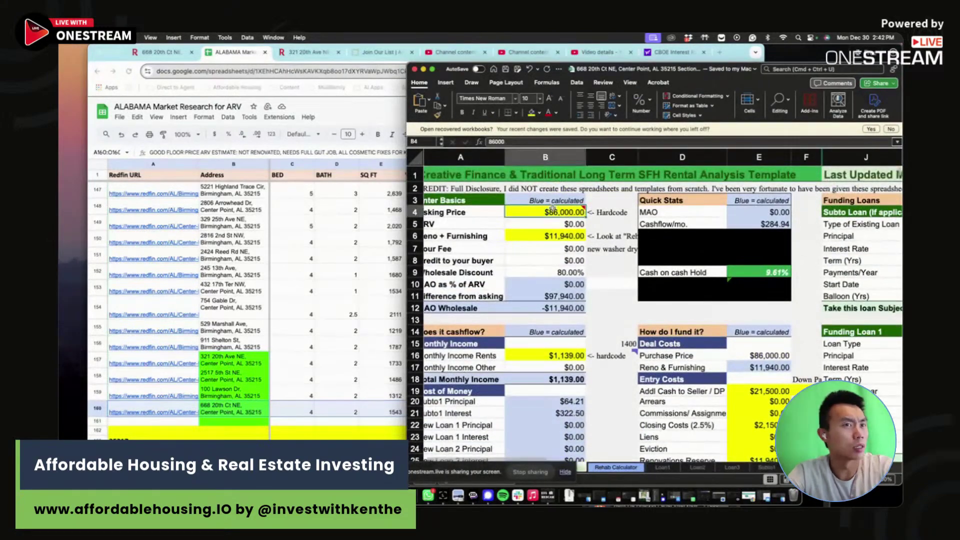
{"action": "type", "text": "120000"}
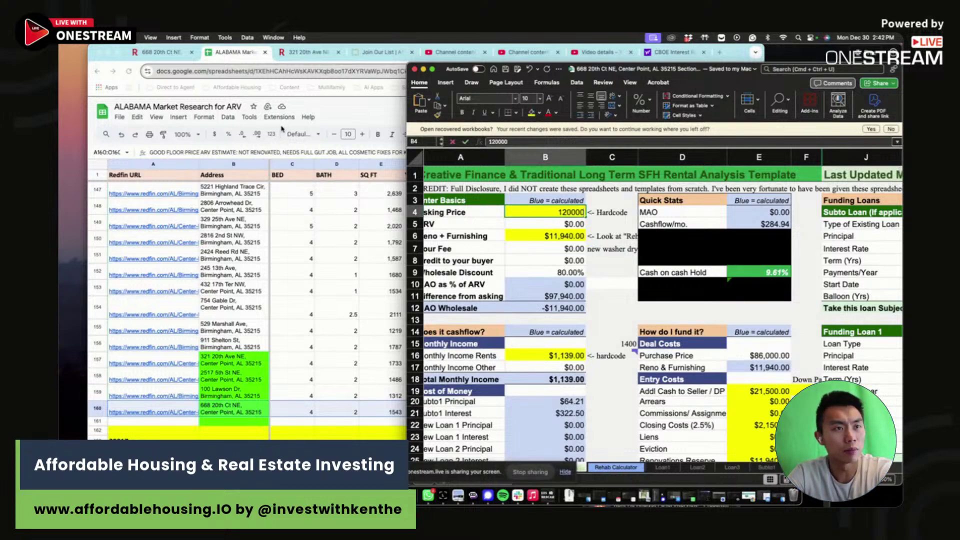
{"action": "key", "text": "Return"}
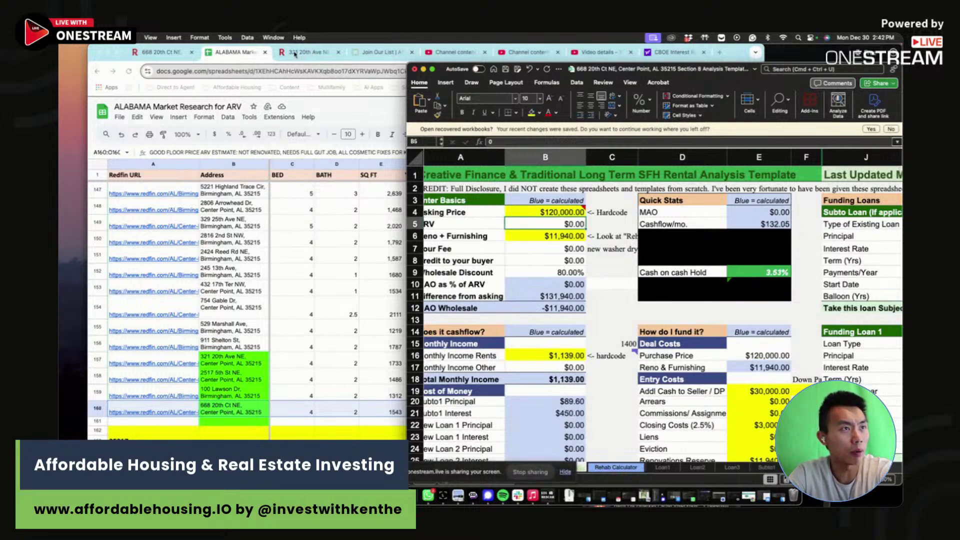
{"action": "left_click", "coordinate": [145, 52]}
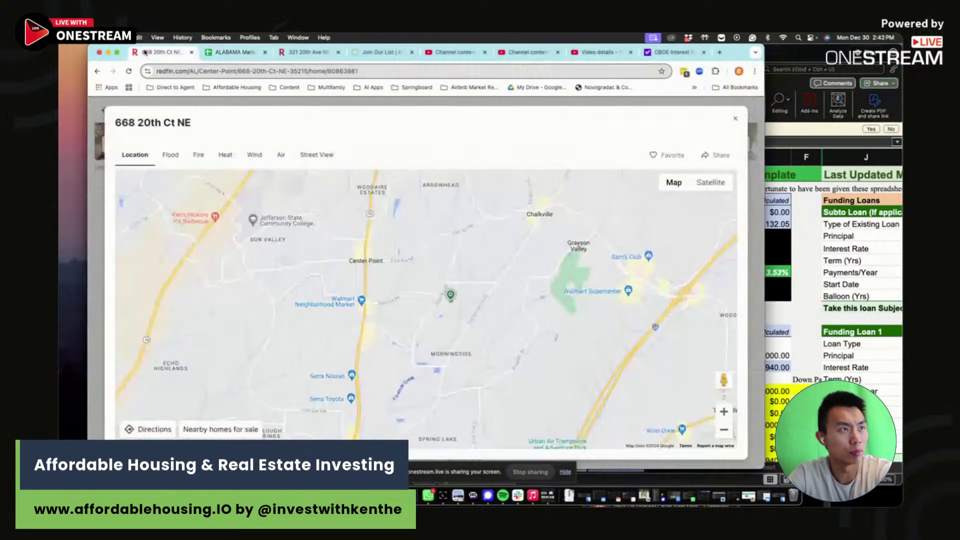
- Close the Redfin location map, browse the listing's photo gallery, then close the gallery
{"action": "left_click", "coordinate": [735, 118]}
{"action": "scroll", "coordinate": [452, 300], "scroll_direction": "up", "scroll_amount": 3}
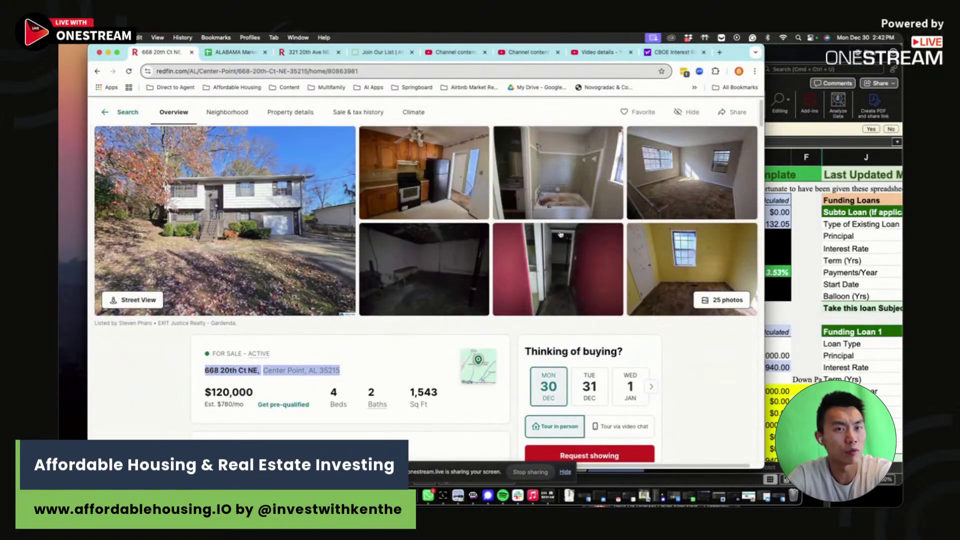
{"action": "left_click", "coordinate": [448, 185]}
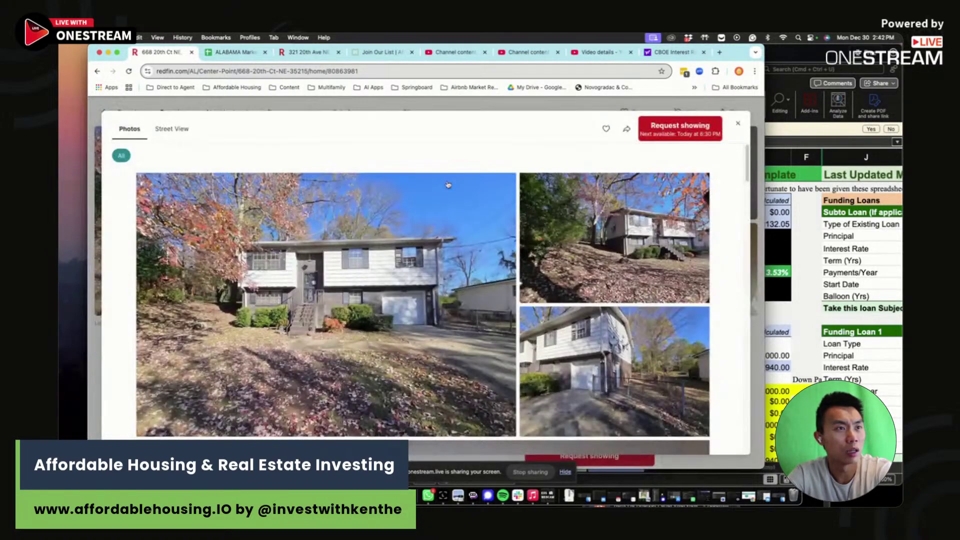
{"action": "scroll", "coordinate": [413, 310], "scroll_direction": "down", "scroll_amount": 10}
{"action": "scroll", "coordinate": [413, 310], "scroll_direction": "up", "scroll_amount": 4}
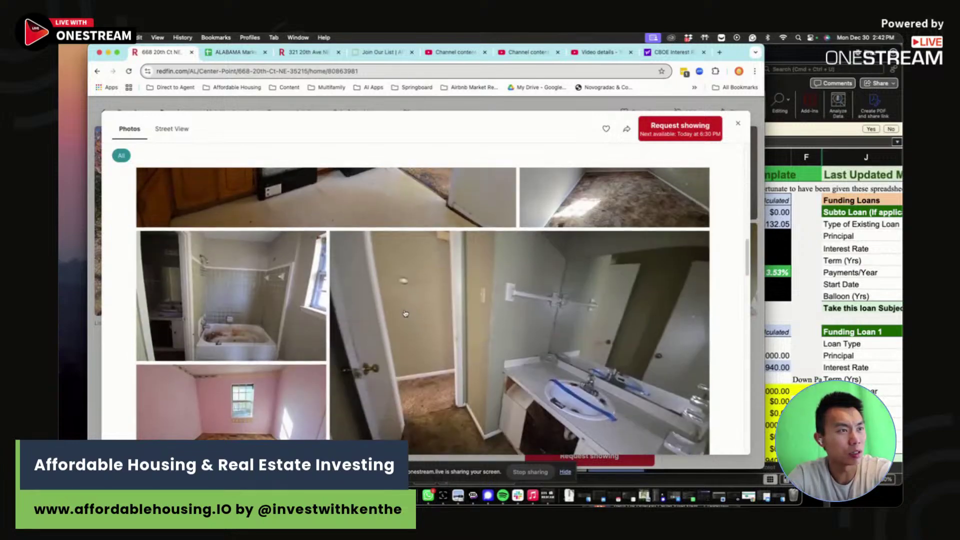
{"action": "left_click", "coordinate": [738, 124]}
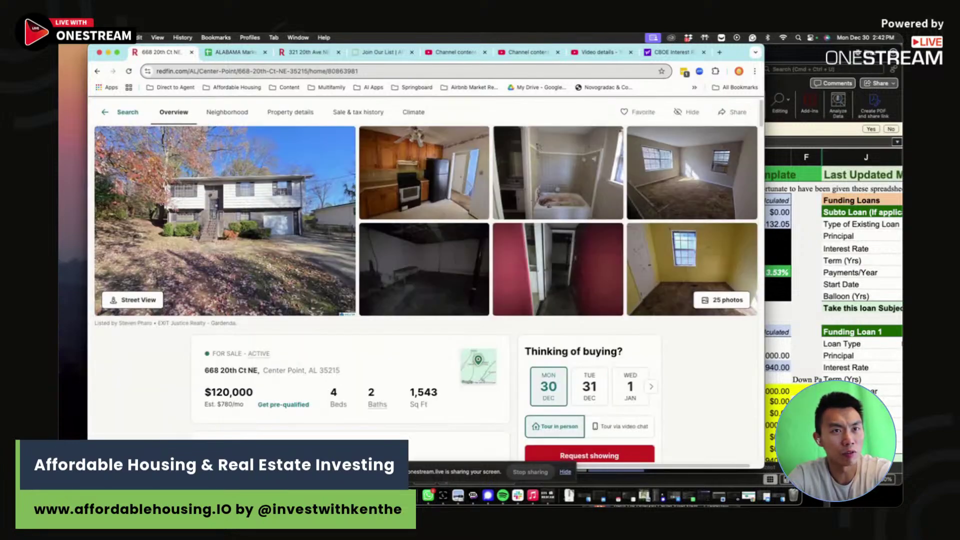
{"action": "left_click", "coordinate": [849, 318]}
- On the Rehab Calculator sheet, set the 50-gallon water heater quantity to 1
{"action": "left_click", "coordinate": [625, 467]}
{"action": "scroll", "coordinate": [628, 438], "scroll_direction": "up", "scroll_amount": 10}
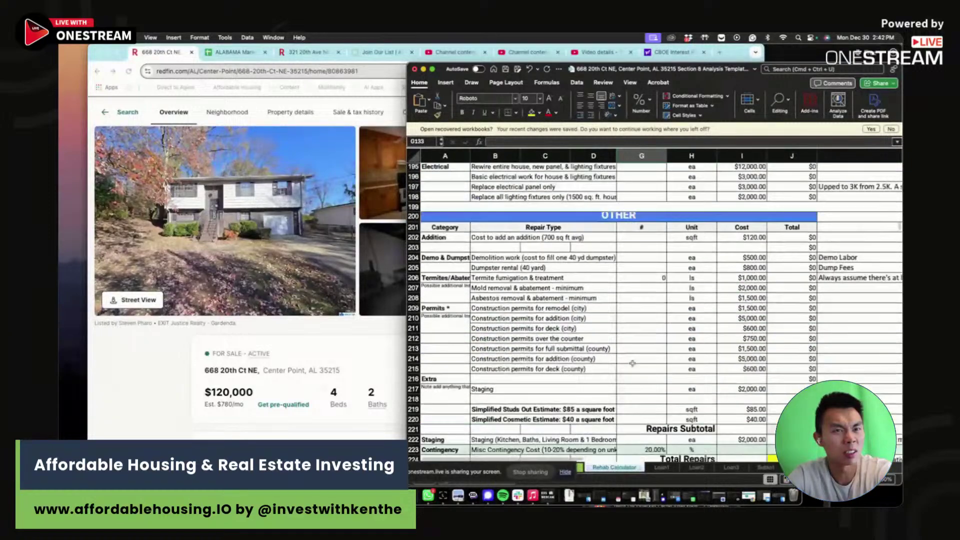
{"action": "scroll", "coordinate": [839, 303], "scroll_direction": "up", "scroll_amount": 5}
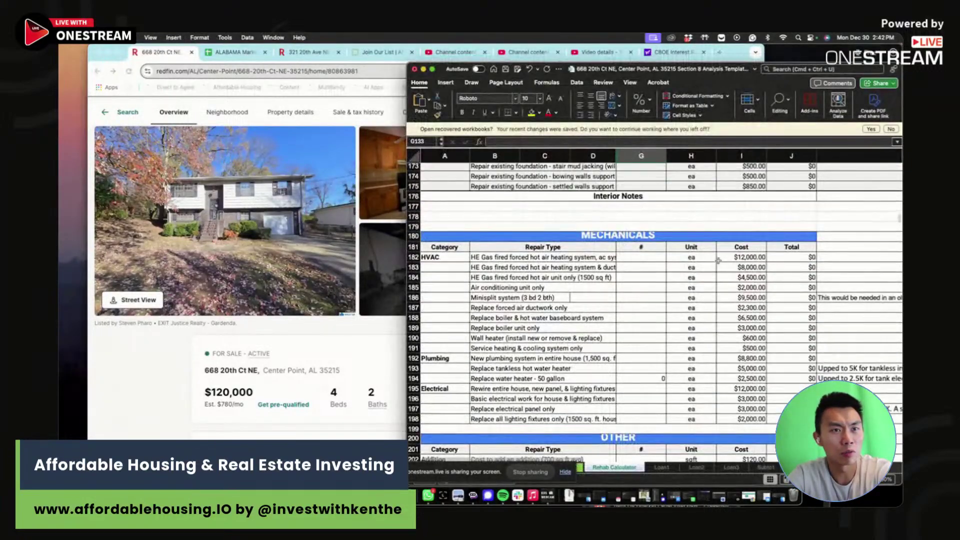
{"action": "scroll", "coordinate": [670, 325], "scroll_direction": "down", "scroll_amount": 3}
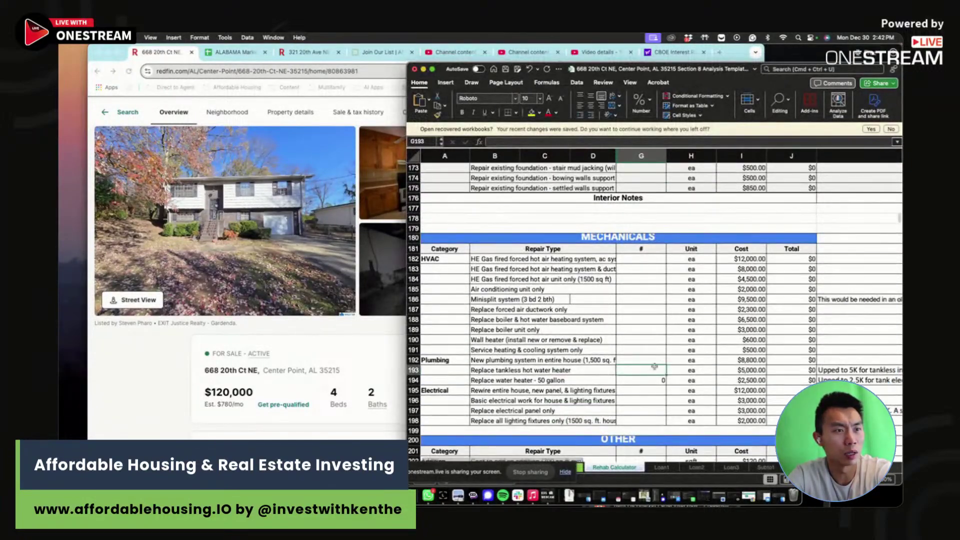
{"action": "left_click", "coordinate": [654, 380]}
{"action": "type", "text": "1"}
{"action": "key", "text": "Return"}
{"action": "left_click", "coordinate": [655, 335]}
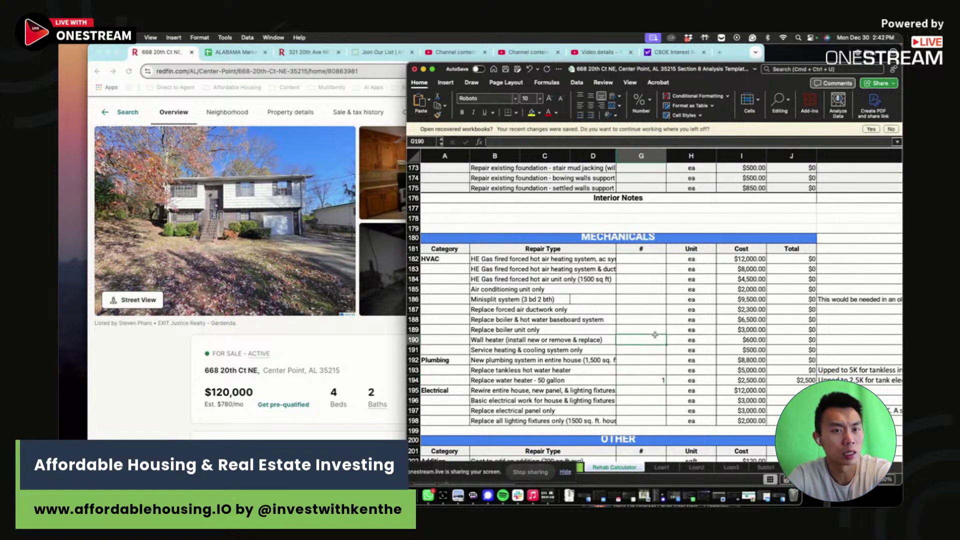
- Set the air conditioning unit quantity to 1
{"action": "left_click", "coordinate": [645, 289]}
{"action": "type", "text": "1"}
{"action": "key", "text": "Return"}
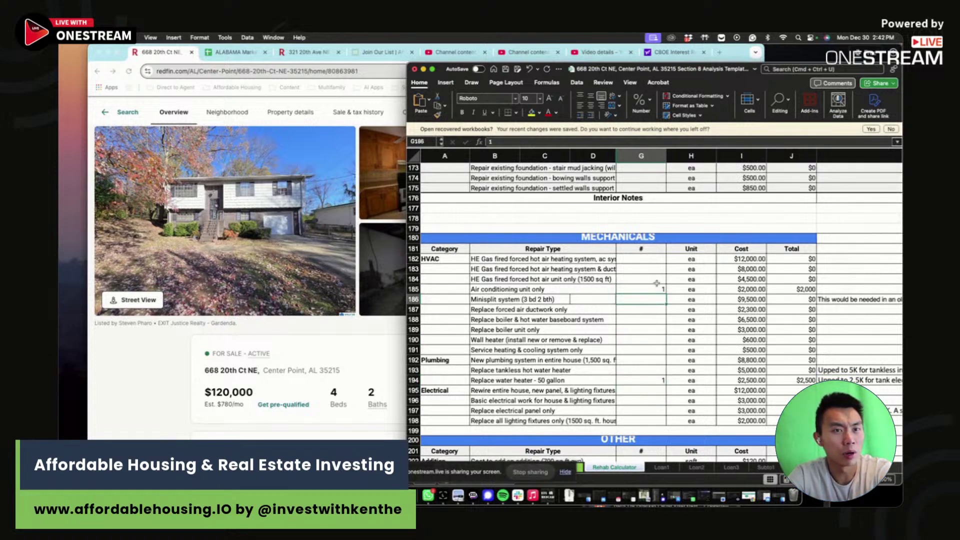
{"action": "left_click", "coordinate": [678, 269]}
{"action": "scroll", "coordinate": [678, 269], "scroll_direction": "up", "scroll_amount": 15}
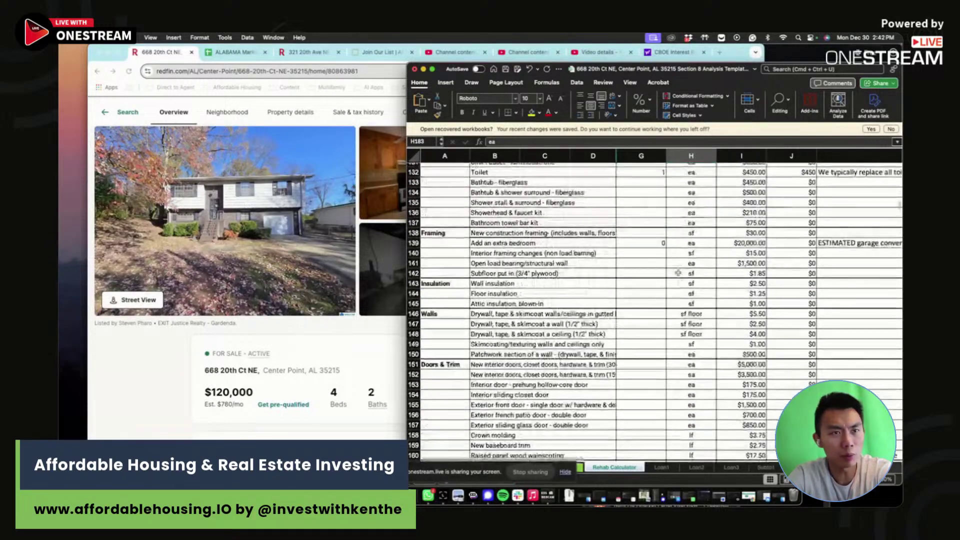
{"action": "scroll", "coordinate": [649, 288], "scroll_direction": "up", "scroll_amount": 6}
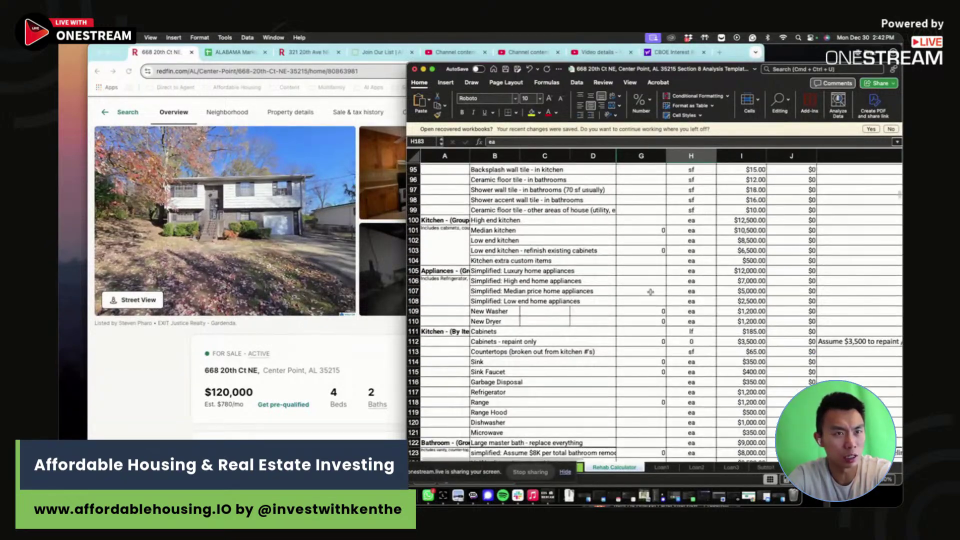
{"action": "left_click", "coordinate": [640, 308]}
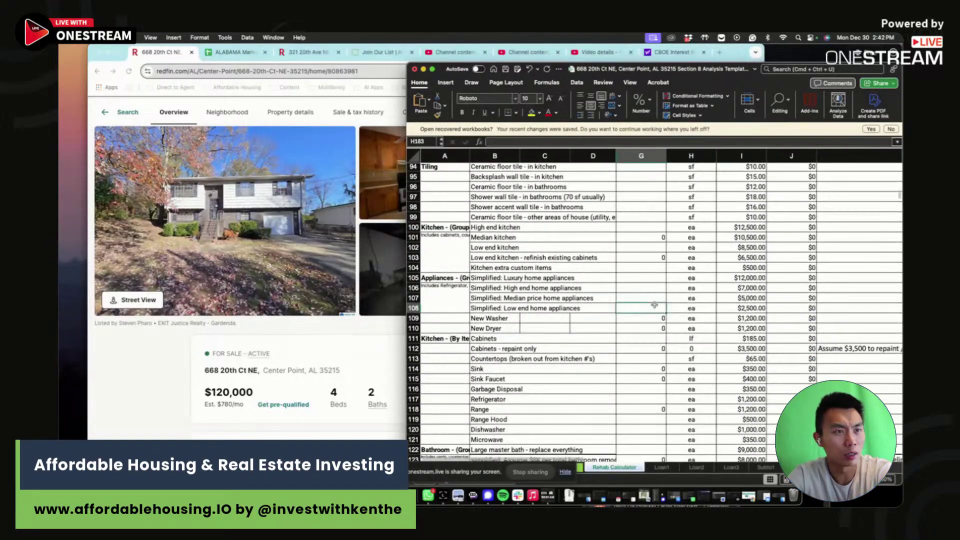
{"action": "scroll", "coordinate": [644, 349], "scroll_direction": "down", "scroll_amount": 1}
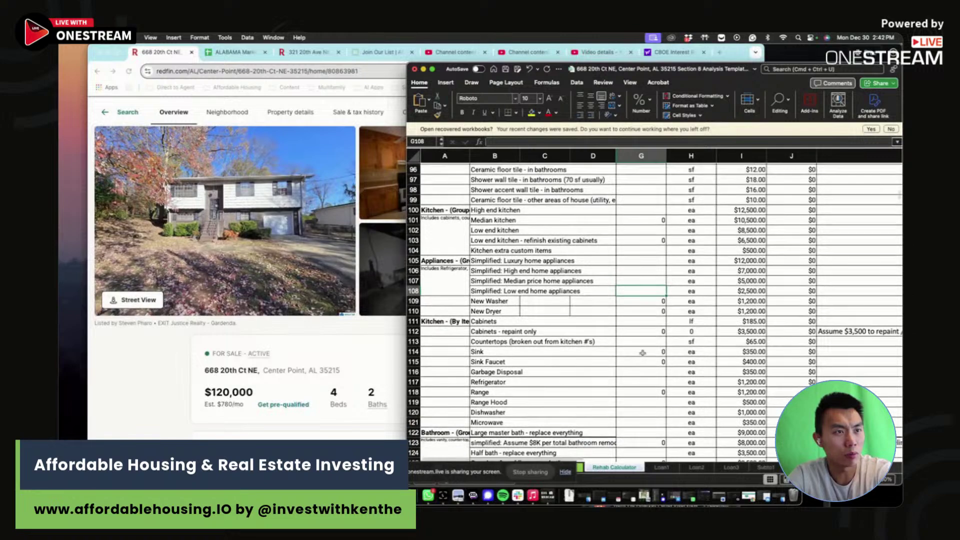
{"action": "left_click", "coordinate": [652, 240]}
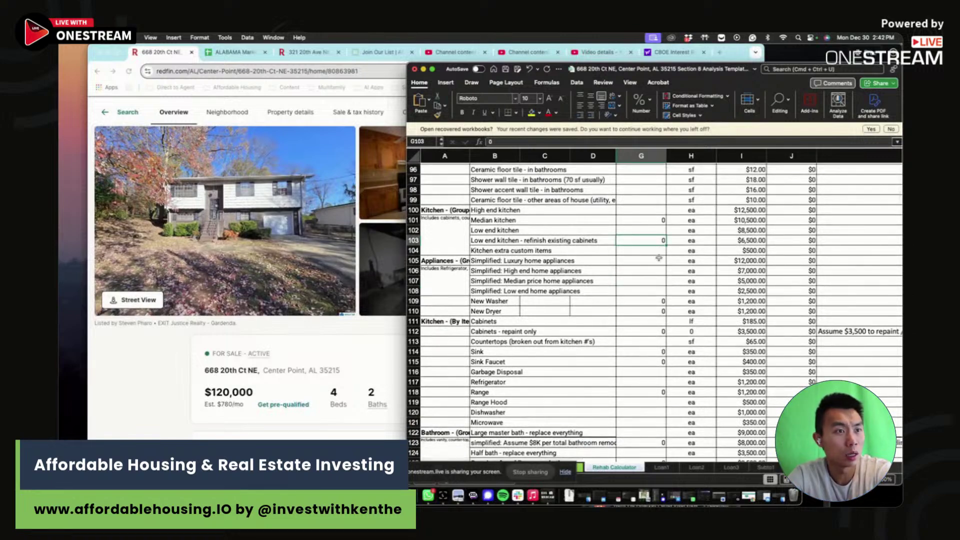
- Set the toilet quantity to 0
{"action": "scroll", "coordinate": [658, 261], "scroll_direction": "up", "scroll_amount": 2}
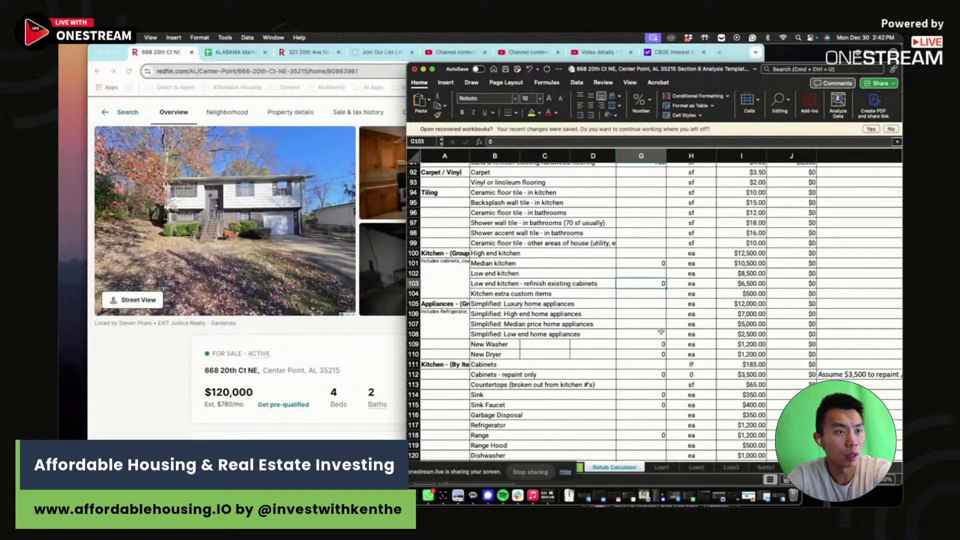
{"action": "scroll", "coordinate": [661, 331], "scroll_direction": "down", "scroll_amount": 1}
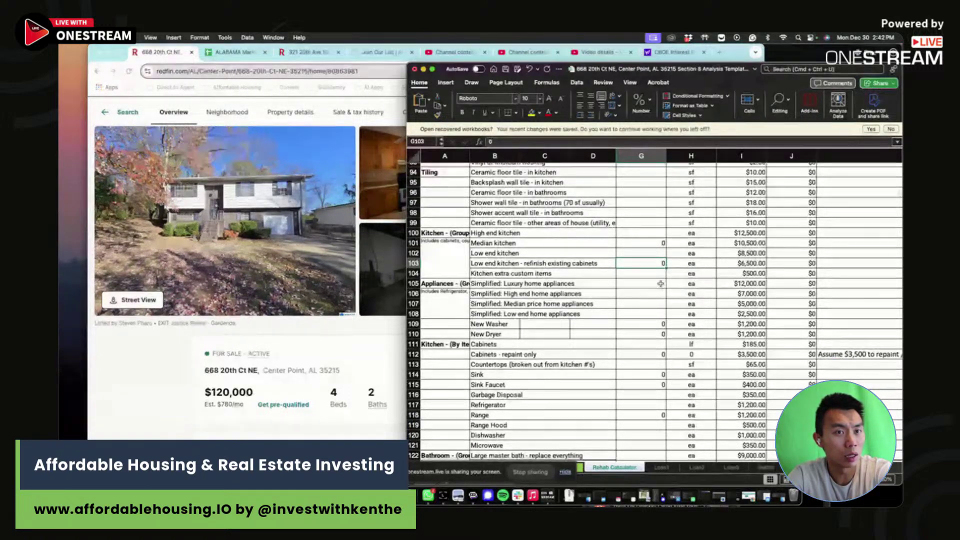
{"action": "scroll", "coordinate": [641, 330], "scroll_direction": "down", "scroll_amount": 5}
{"action": "scroll", "coordinate": [642, 330], "scroll_direction": "down", "scroll_amount": 10}
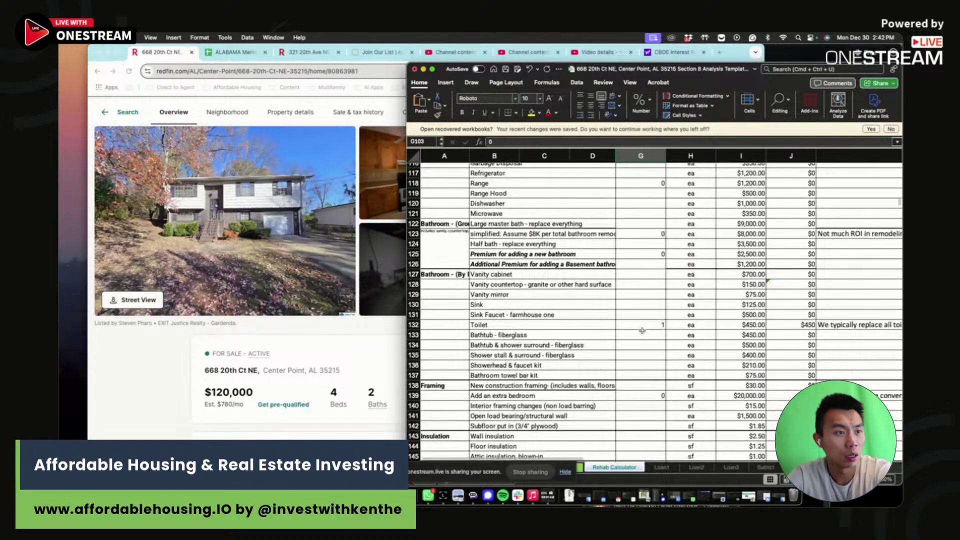
{"action": "scroll", "coordinate": [641, 331], "scroll_direction": "down", "scroll_amount": 5}
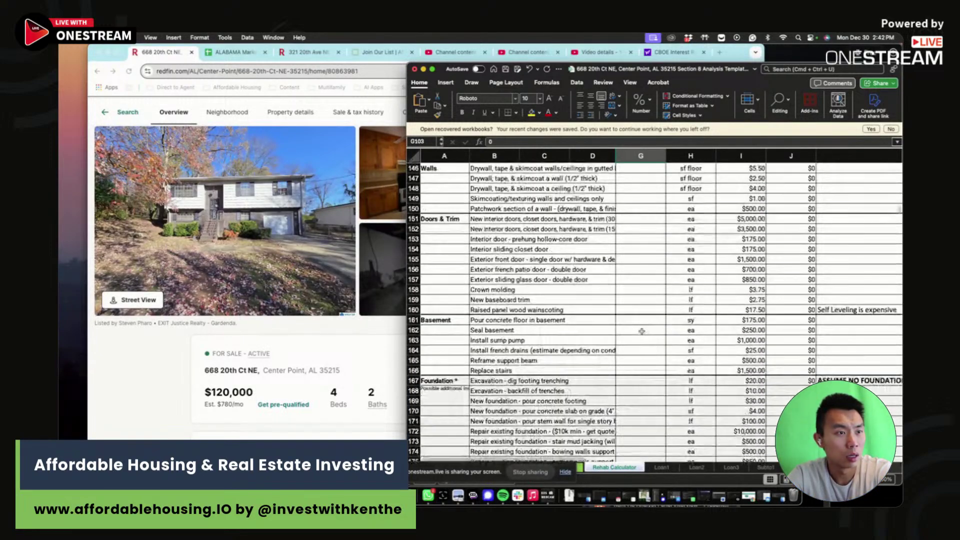
{"action": "scroll", "coordinate": [640, 331], "scroll_direction": "up", "scroll_amount": 4}
{"action": "scroll", "coordinate": [640, 331], "scroll_direction": "up", "scroll_amount": 7}
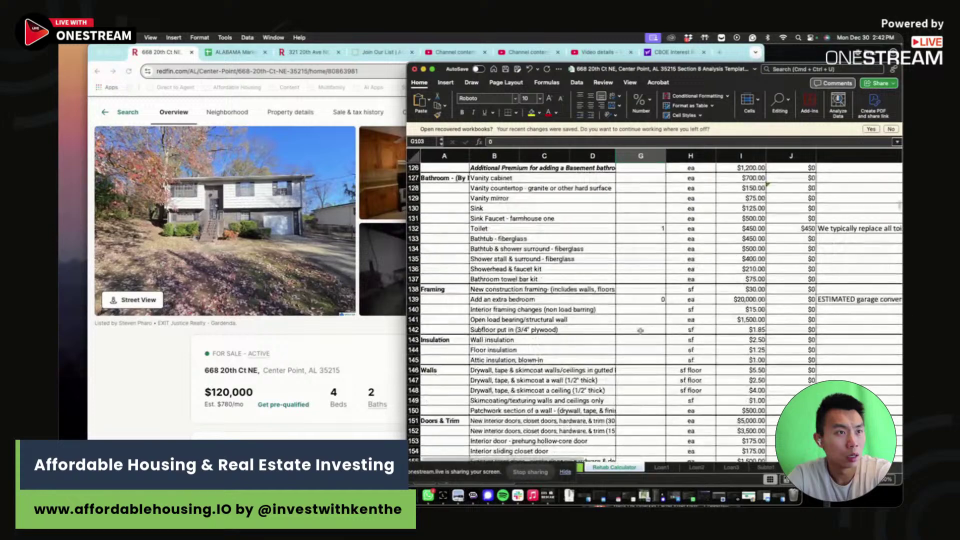
{"action": "left_click", "coordinate": [644, 277]}
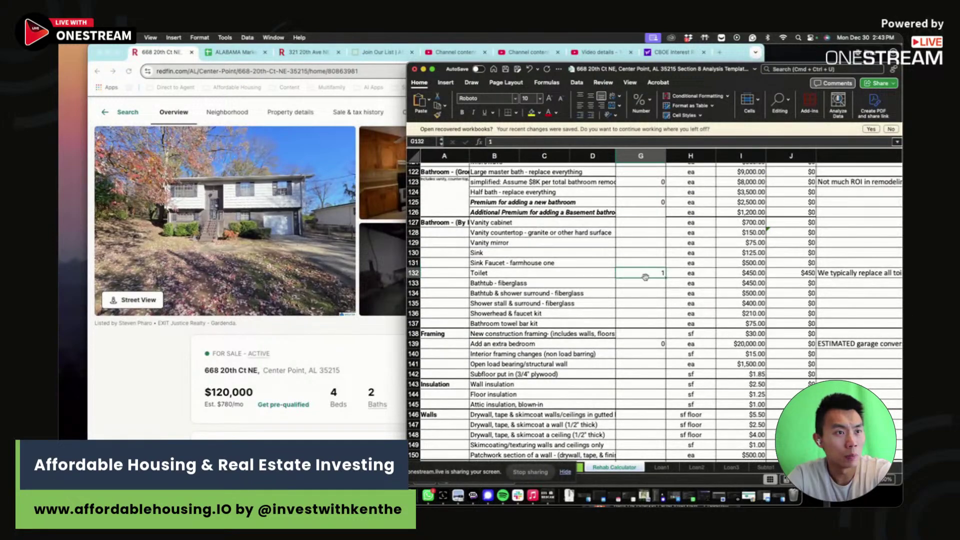
{"action": "left_click", "coordinate": [655, 233]}
- Set the full bathroom remodel quantity to 2
{"action": "scroll", "coordinate": [655, 234], "scroll_direction": "up", "scroll_amount": 1}
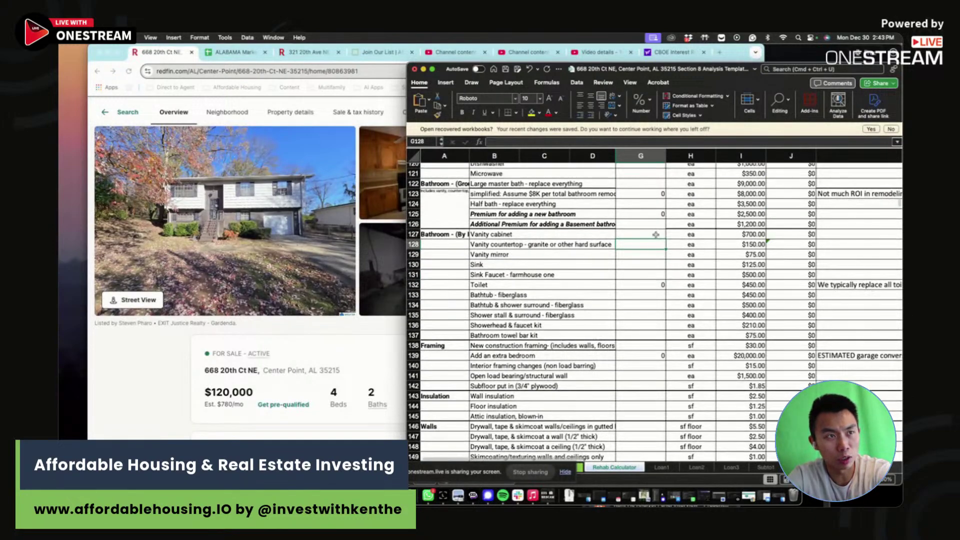
{"action": "left_click", "coordinate": [659, 205]}
{"action": "key", "text": "Up"}
{"action": "type", "text": "2"}
{"action": "key", "text": "Return"}
{"action": "scroll", "coordinate": [659, 298], "scroll_direction": "up", "scroll_amount": 5}
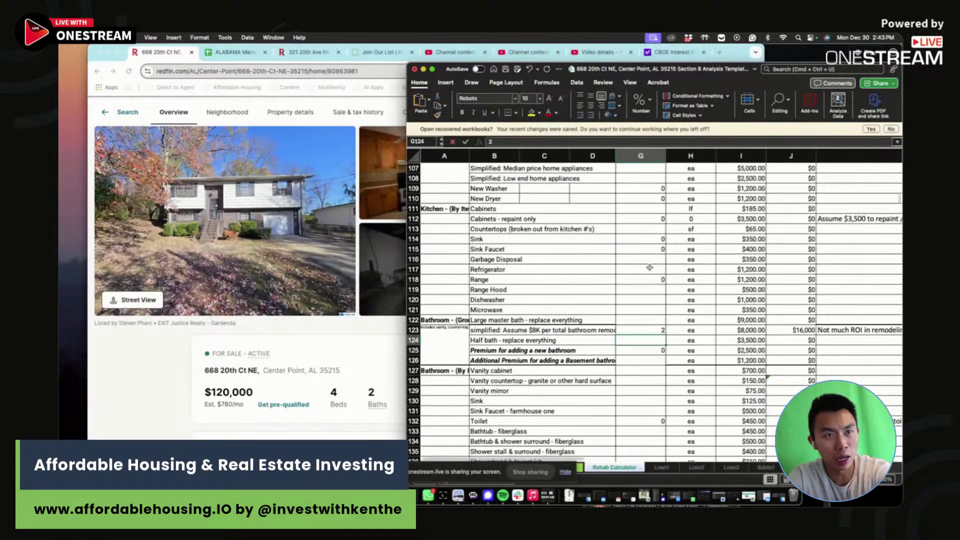
{"action": "left_click_drag", "start_coordinate": [658, 210], "coordinate": [658, 298]}
{"action": "scroll", "coordinate": [654, 298], "scroll_direction": "up", "scroll_amount": 2}
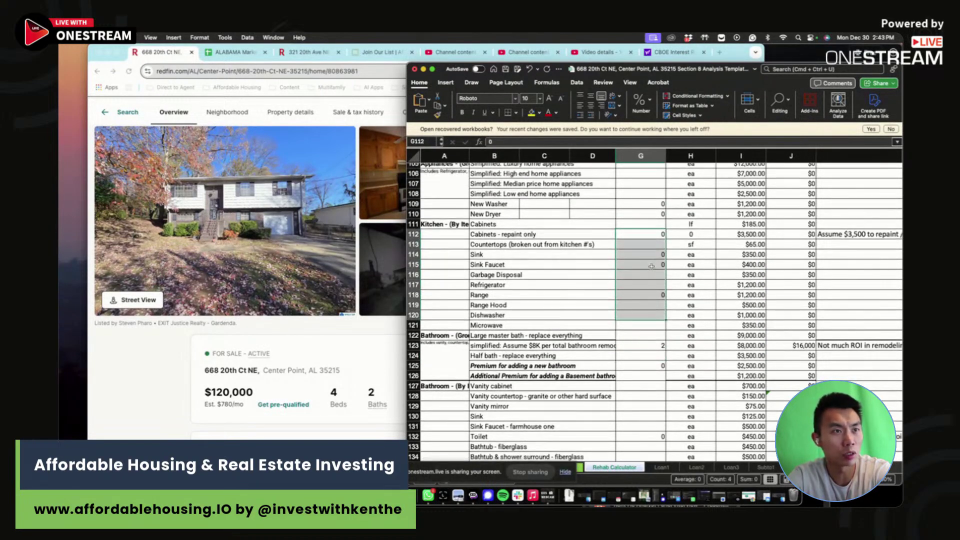
{"action": "left_click", "coordinate": [650, 244]}
- Set the cabinet repaint quantity to 1 and review the kitchen package rows
{"action": "left_click", "coordinate": [650, 234]}
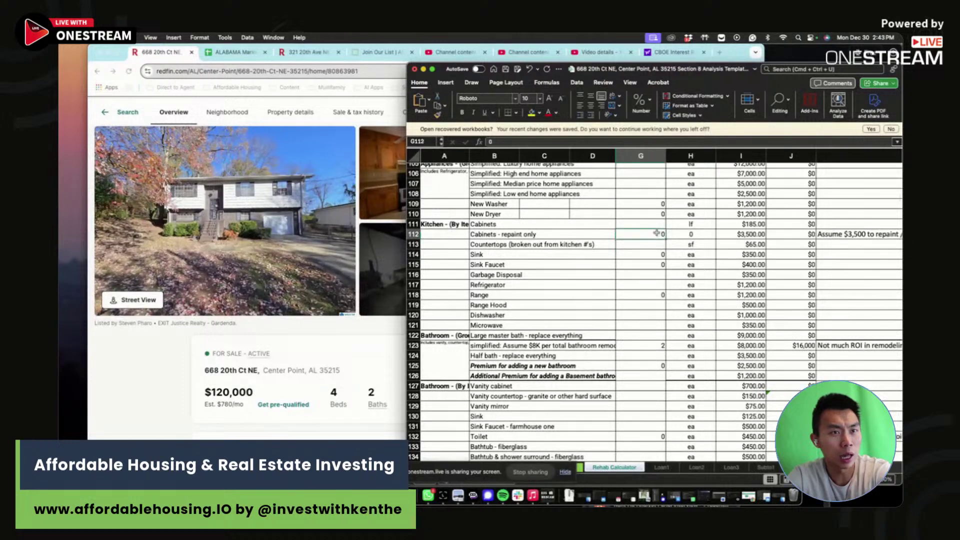
{"action": "type", "text": "1"}
{"action": "left_click", "coordinate": [650, 264]}
{"action": "scroll", "coordinate": [643, 289], "scroll_direction": "up", "scroll_amount": 4}
{"action": "scroll", "coordinate": [643, 289], "scroll_direction": "up", "scroll_amount": 4}
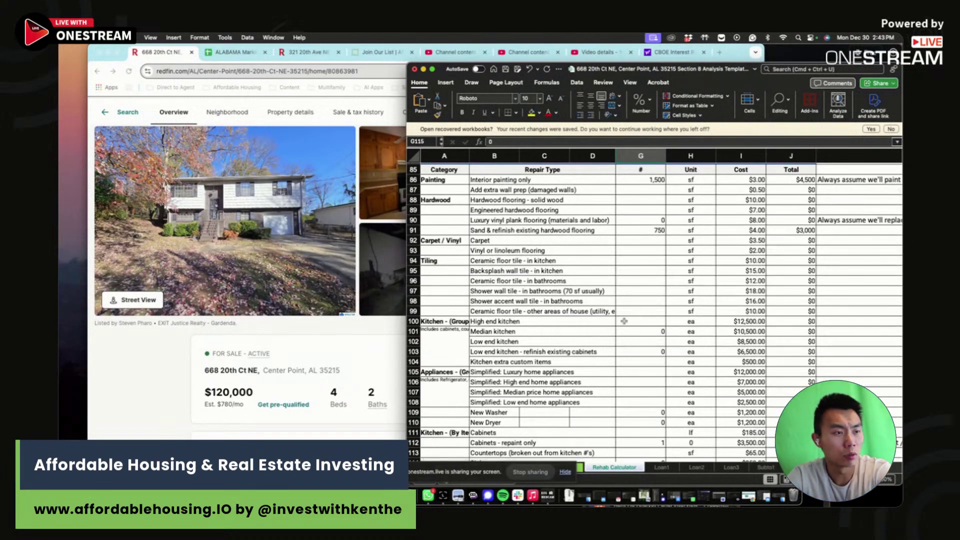
{"action": "left_click_drag", "start_coordinate": [591, 323], "coordinate": [575, 360]}
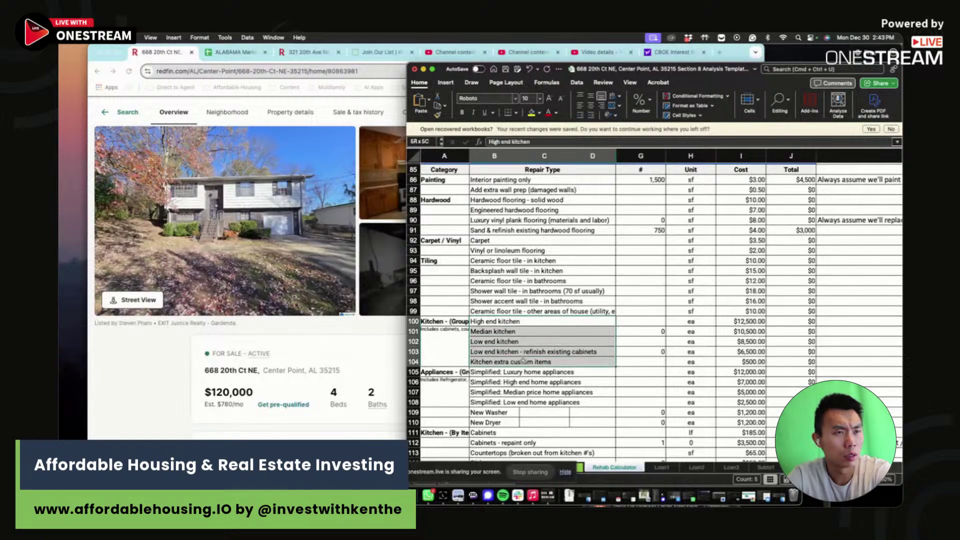
{"action": "left_click", "coordinate": [524, 360]}
{"action": "left_click", "coordinate": [529, 325]}
{"action": "left_click_drag", "start_coordinate": [529, 325], "coordinate": [528, 360]}
{"action": "left_click", "coordinate": [529, 360]}
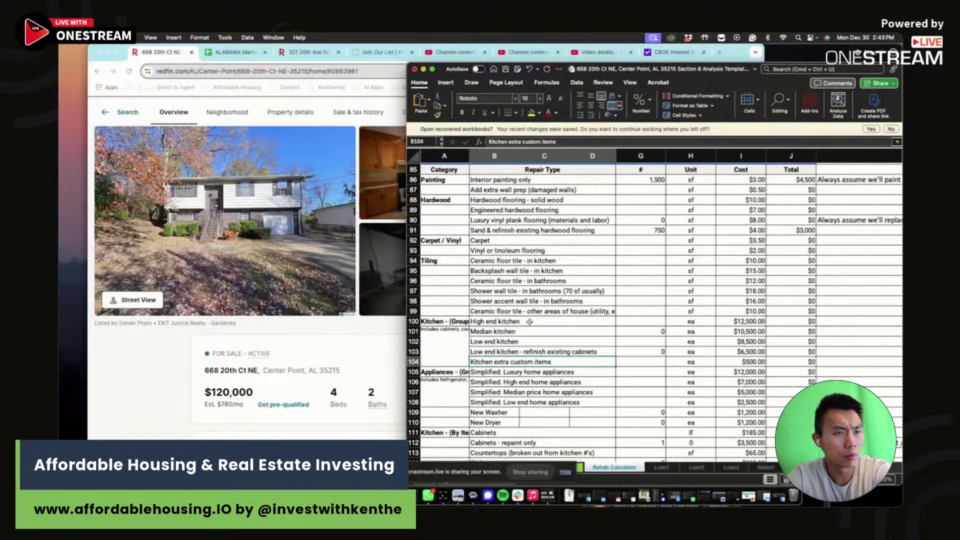
{"action": "left_click_drag", "start_coordinate": [529, 322], "coordinate": [528, 360]}
{"action": "left_click", "coordinate": [528, 360]}
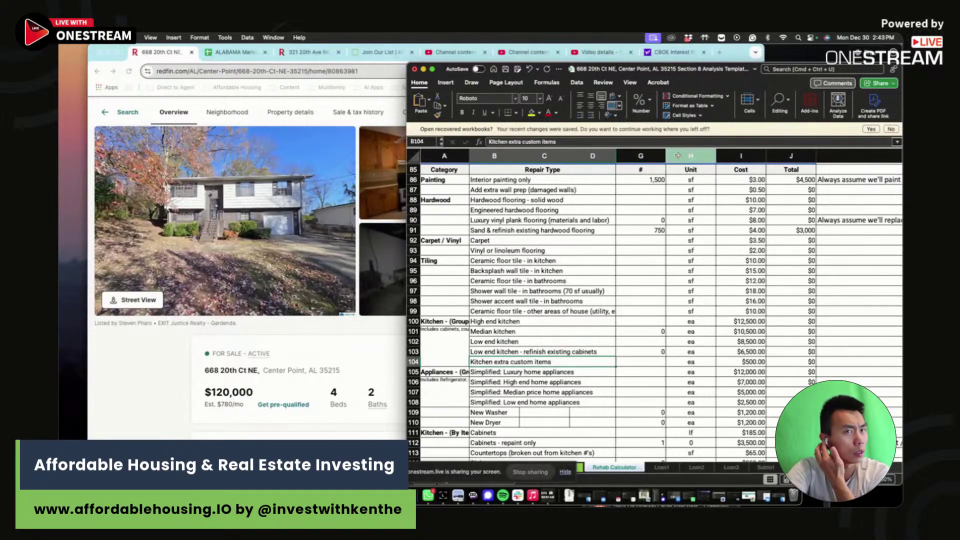
- Enter 1,543 sq ft for interior painting and vinyl plank flooring, clearing the hardwood refinish quantity
{"action": "left_click", "coordinate": [657, 178]}
{"action": "type", "text": "1543"}
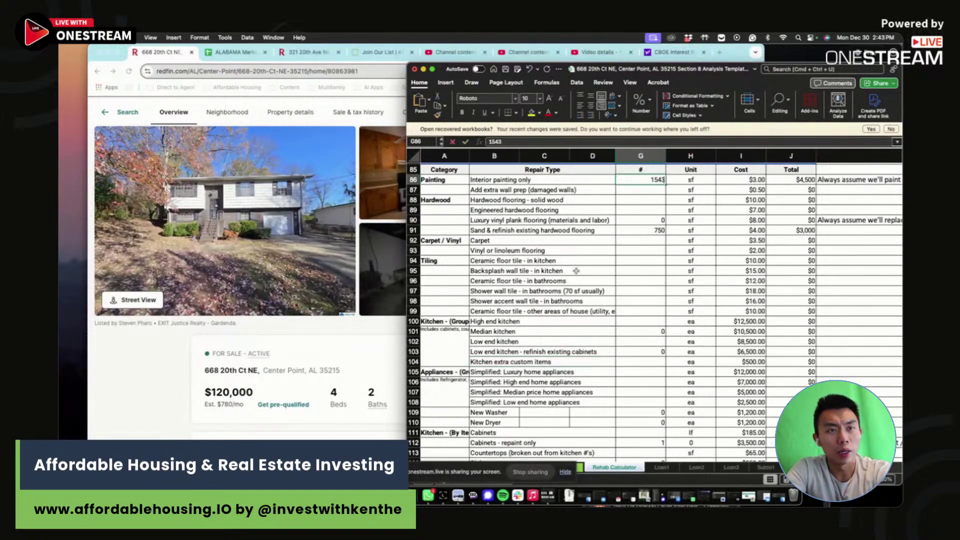
{"action": "left_click", "coordinate": [636, 231]}
{"action": "key", "text": "Up"}
{"action": "type", "text": "1543"}
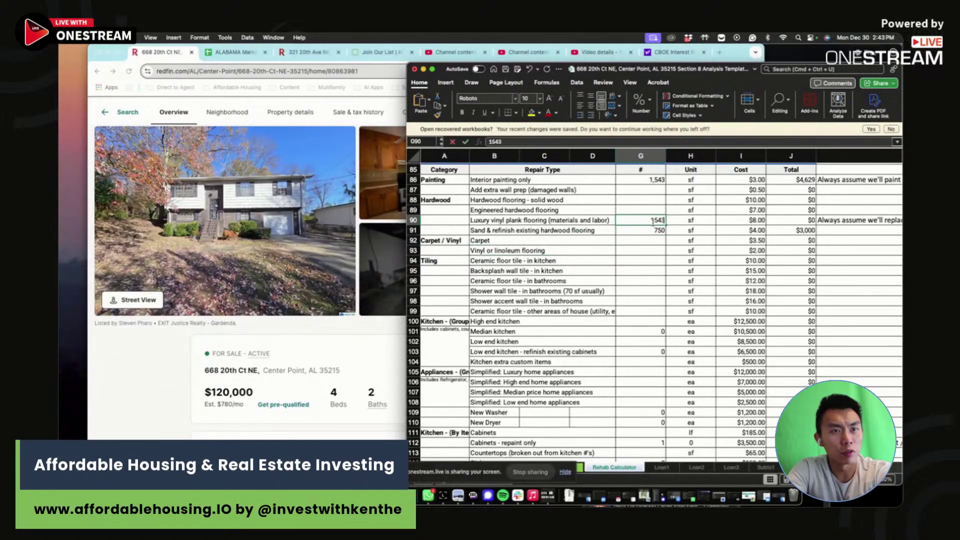
{"action": "key", "text": "Return"}
{"action": "key", "text": "BackSpace"}
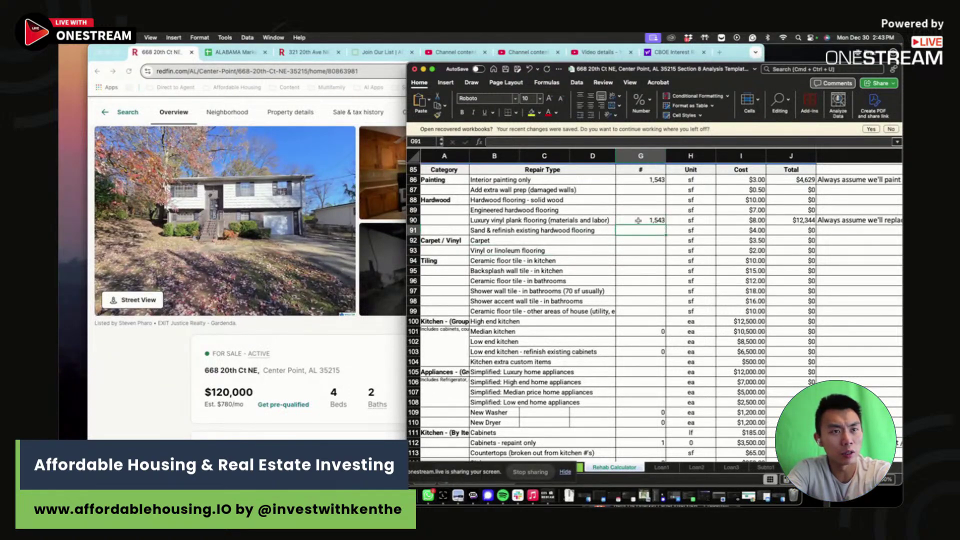
{"action": "left_click", "coordinate": [637, 220]}
{"action": "scroll", "coordinate": [638, 224], "scroll_direction": "up", "scroll_amount": 12}
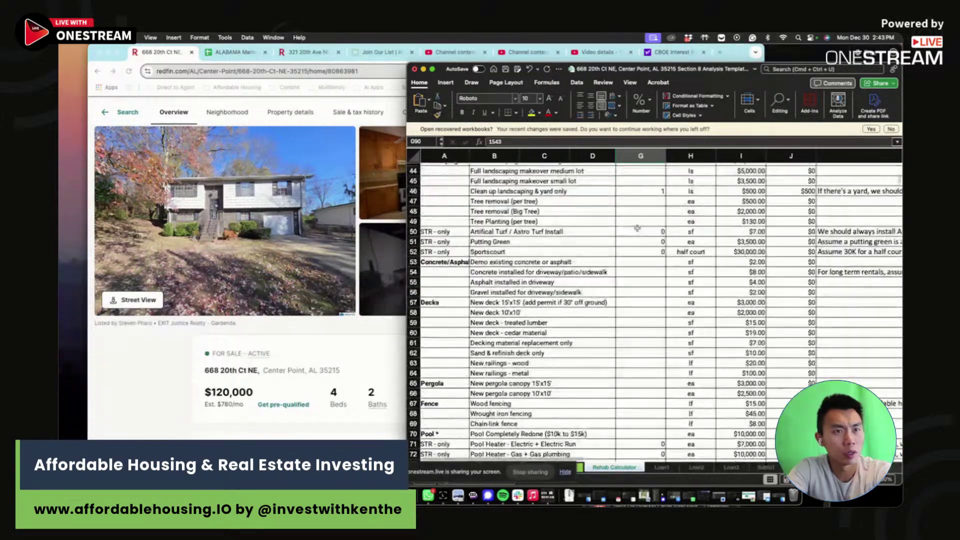
{"action": "left_click_drag", "start_coordinate": [639, 191], "coordinate": [741, 191]}
- Set the hard roof patch quantity in G6 to 2
{"action": "scroll", "coordinate": [638, 250], "scroll_direction": "up", "scroll_amount": 4}
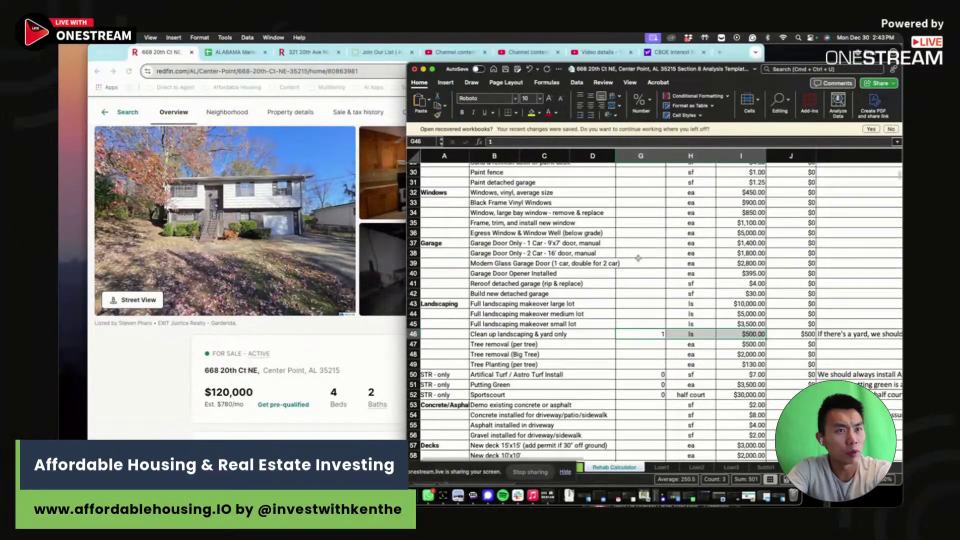
{"action": "scroll", "coordinate": [637, 258], "scroll_direction": "up", "scroll_amount": 9}
{"action": "left_click", "coordinate": [645, 221]}
{"action": "type", "text": "2"}
{"action": "key", "text": "Return"}
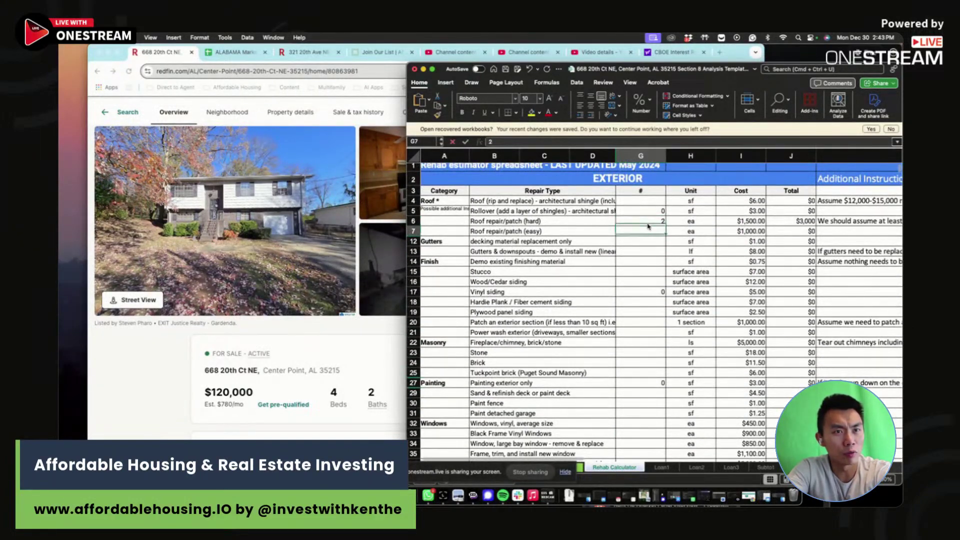
- Switch to the rental analysis sheet and check the $53,367.60 reno and furnishing total in B6
{"action": "scroll", "coordinate": [624, 289], "scroll_direction": "down", "scroll_amount": 12}
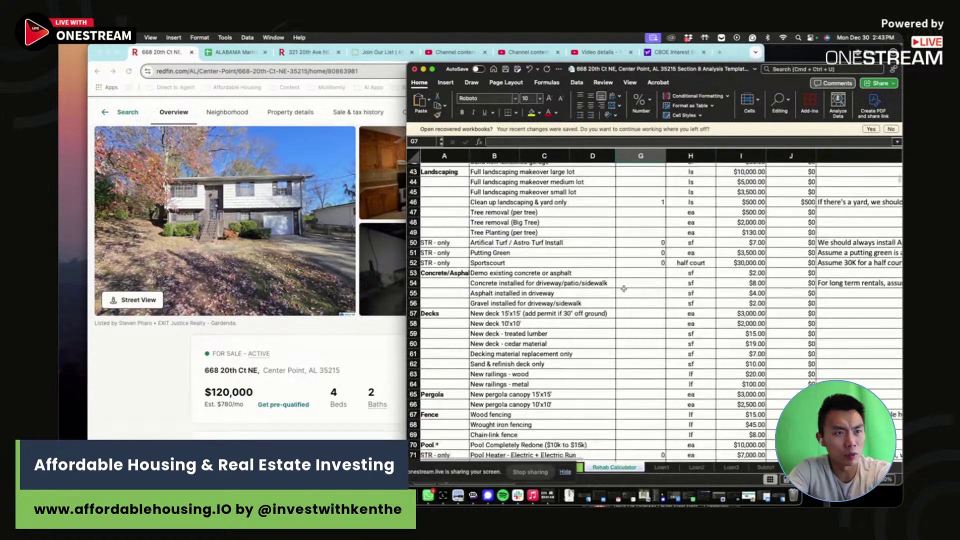
{"action": "scroll", "coordinate": [623, 288], "scroll_direction": "down", "scroll_amount": 4}
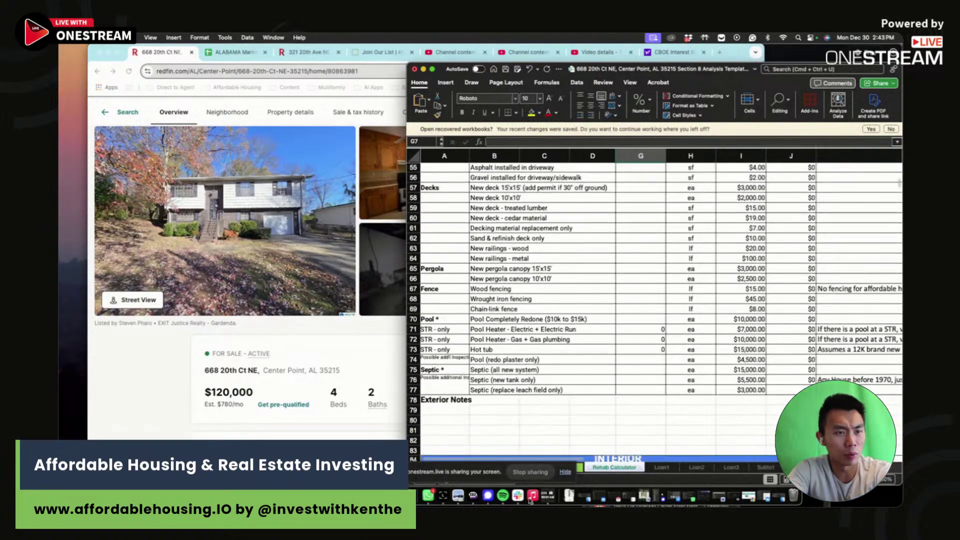
{"action": "left_click", "coordinate": [583, 470]}
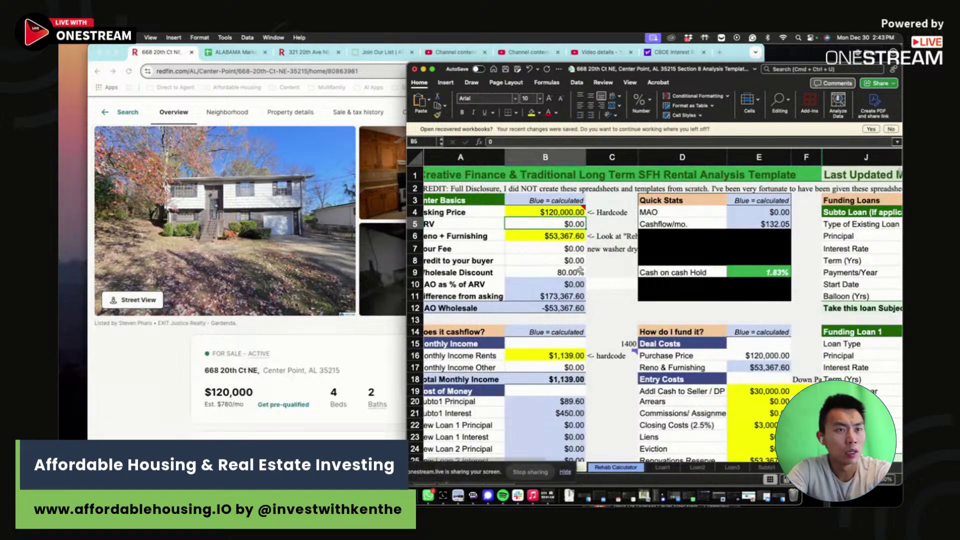
{"action": "left_click", "coordinate": [559, 232]}
{"action": "scroll", "coordinate": [560, 233], "scroll_direction": "down", "scroll_amount": 2}
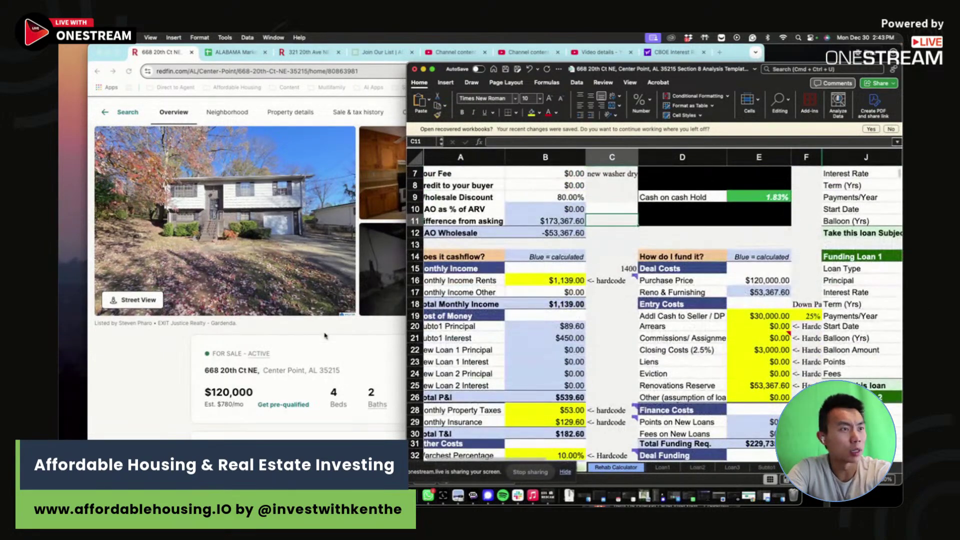
{"action": "left_click", "coordinate": [395, 90]}
- Load the affordablehousing.com Market Rent Estimator in a new tab and copy the Redfin listing's address
{"action": "key", "text": "super+t"}
{"action": "type", "text": "AFF"}
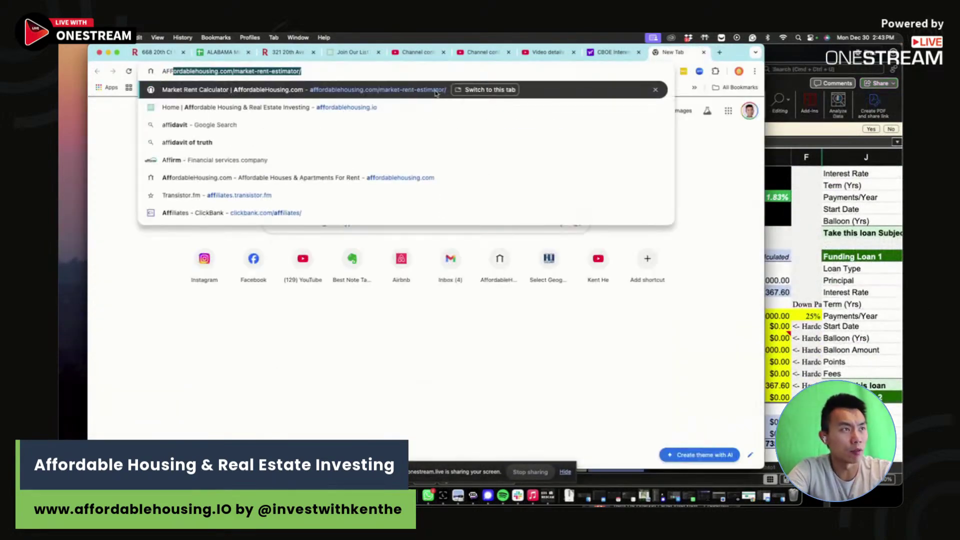
{"action": "left_click", "coordinate": [411, 89]}
{"action": "key", "text": "super+1"}
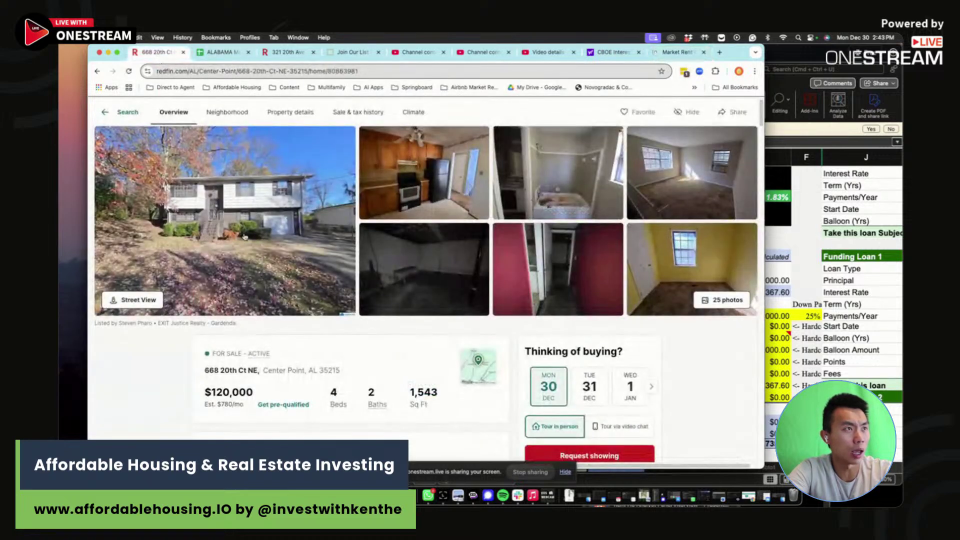
{"action": "left_click_drag", "start_coordinate": [342, 371], "coordinate": [195, 373]}
{"action": "key", "text": "super+c"}
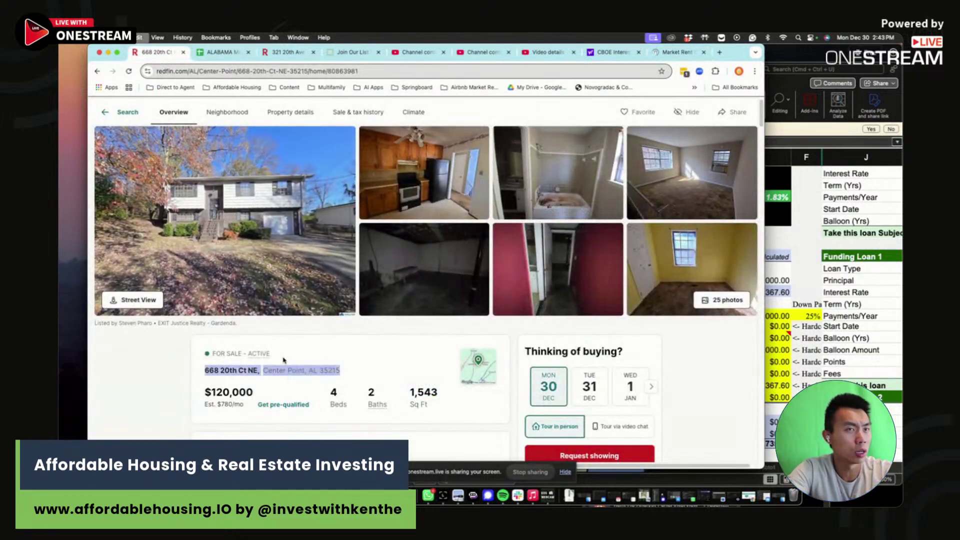
- Paste the address, enter 4 beds and get the rent estimate ($1,541 nearby)
{"action": "left_click", "coordinate": [677, 52]}
{"action": "mouse_move", "coordinate": [234, 154]}
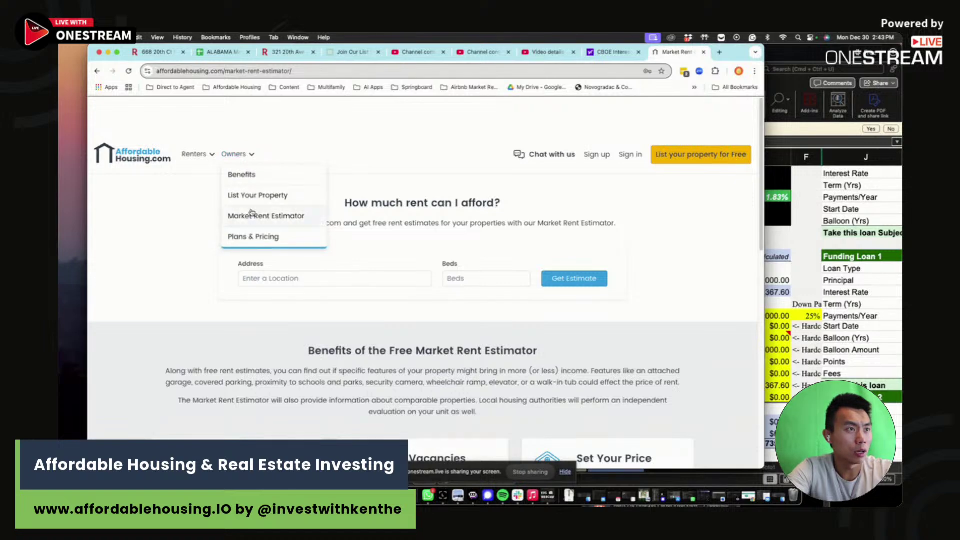
{"action": "left_click", "coordinate": [253, 219]}
{"action": "scroll", "coordinate": [343, 287], "scroll_direction": "down", "scroll_amount": 2}
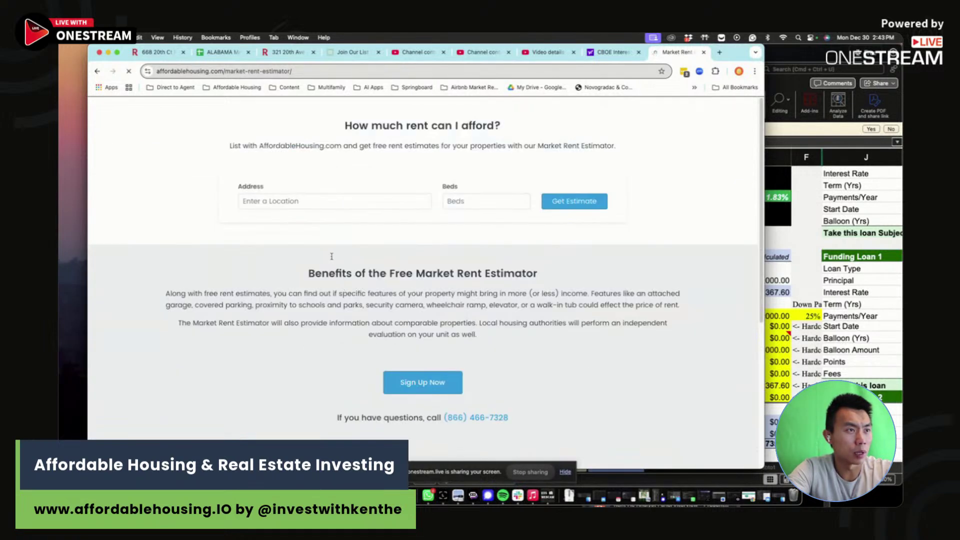
{"action": "left_click", "coordinate": [300, 277]}
{"action": "key", "text": "super+v"}
{"action": "left_click", "coordinate": [484, 279]}
{"action": "type", "text": "4"}
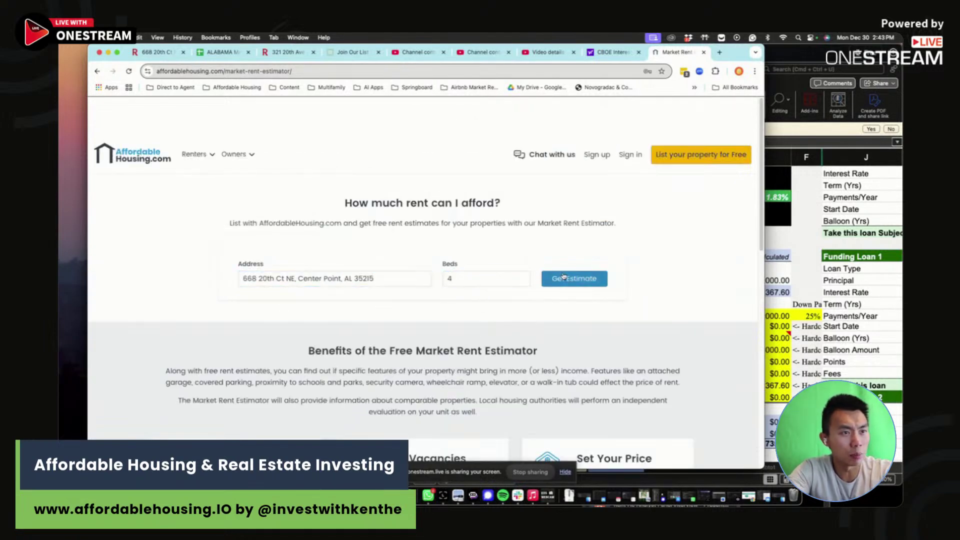
{"action": "left_click", "coordinate": [563, 276]}
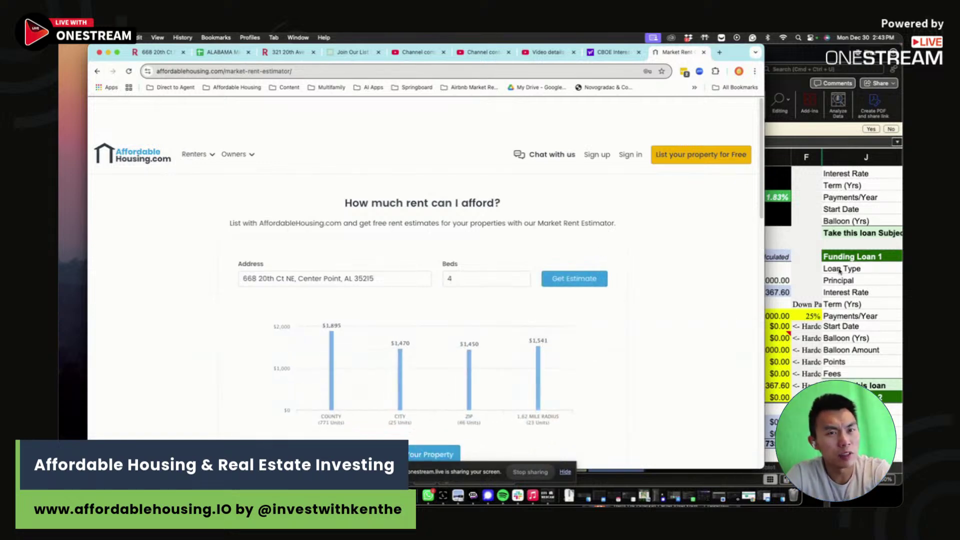
{"action": "key", "text": "super+Tab"}
- Enter $1,541 as the monthly rent in B16 and compare it with the rent estimate chart
{"action": "left_click", "coordinate": [555, 280]}
{"action": "type", "text": "154"}
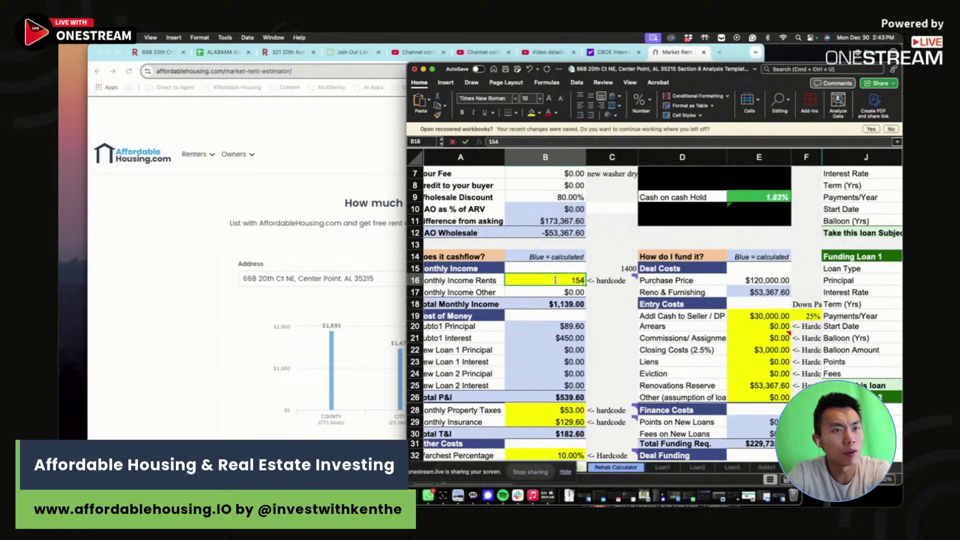
{"action": "type", "text": "1"}
{"action": "key", "text": "Return"}
{"action": "left_click", "coordinate": [392, 307]}
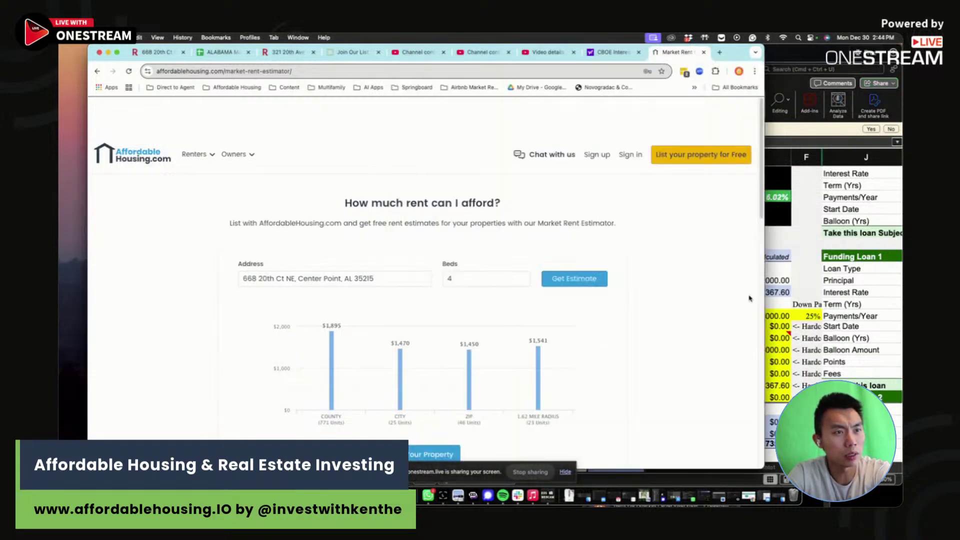
{"action": "left_click", "coordinate": [772, 291]}
{"action": "left_click", "coordinate": [373, 321]}
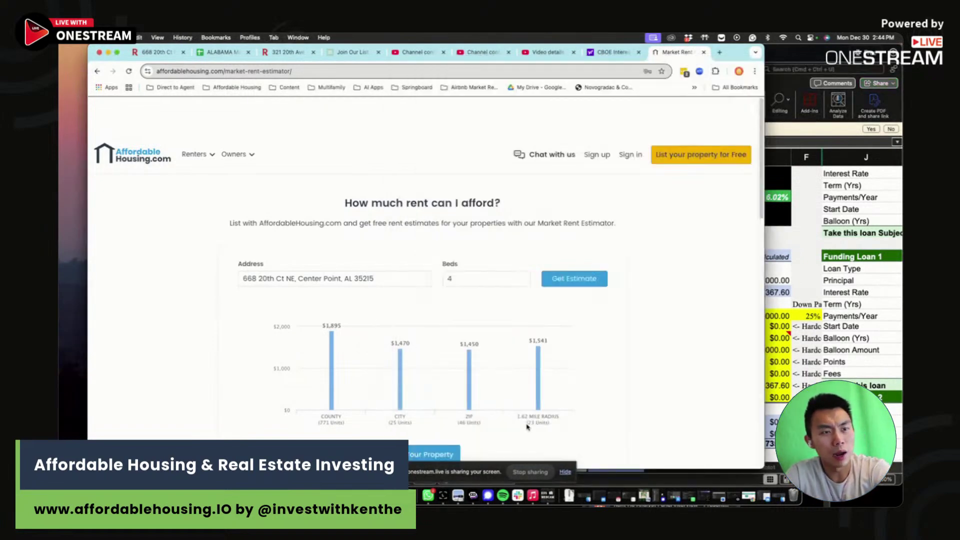
{"action": "left_click", "coordinate": [788, 290]}
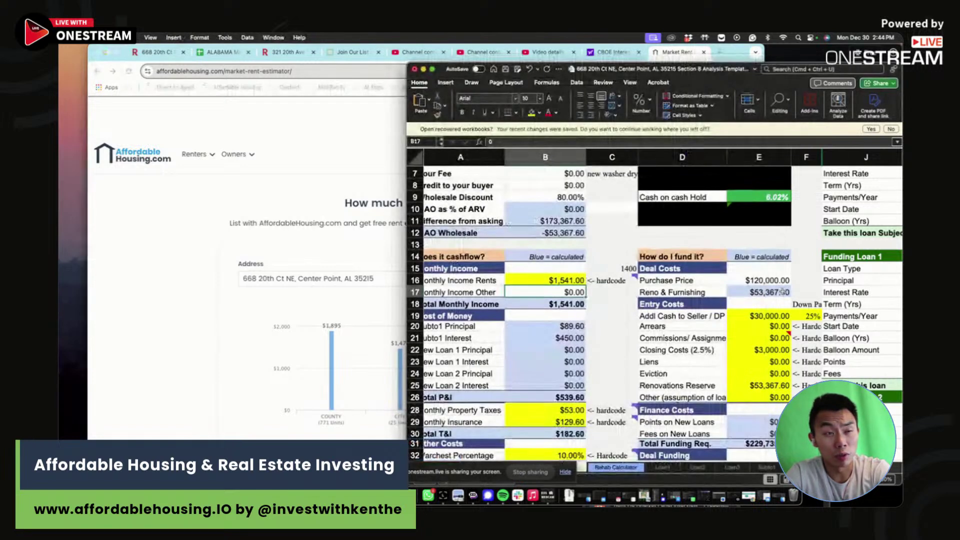
{"action": "left_click", "coordinate": [385, 358]}
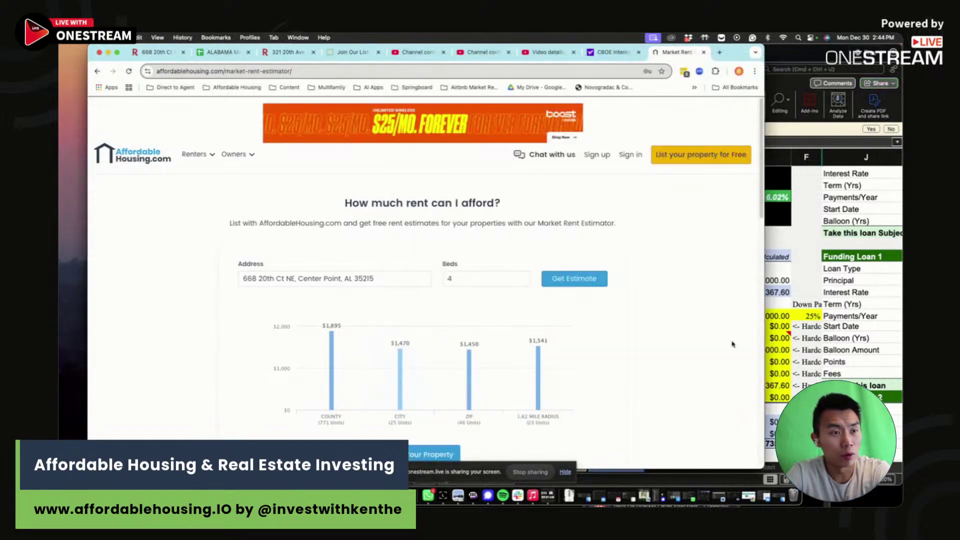
{"action": "left_click", "coordinate": [876, 318]}
- Revise the B16 monthly rent to $1,500
{"action": "left_click", "coordinate": [564, 280]}
{"action": "type", "text": "1,500"}
{"action": "key", "text": "Return"}
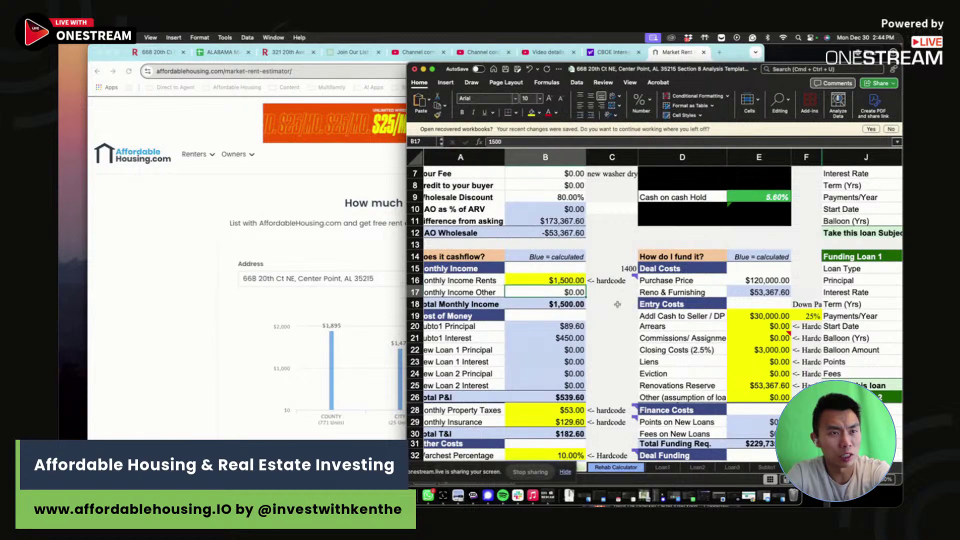
{"action": "left_click", "coordinate": [611, 304]}
{"action": "scroll", "coordinate": [561, 365], "scroll_direction": "down", "scroll_amount": 2}
{"action": "left_click", "coordinate": [560, 365]}
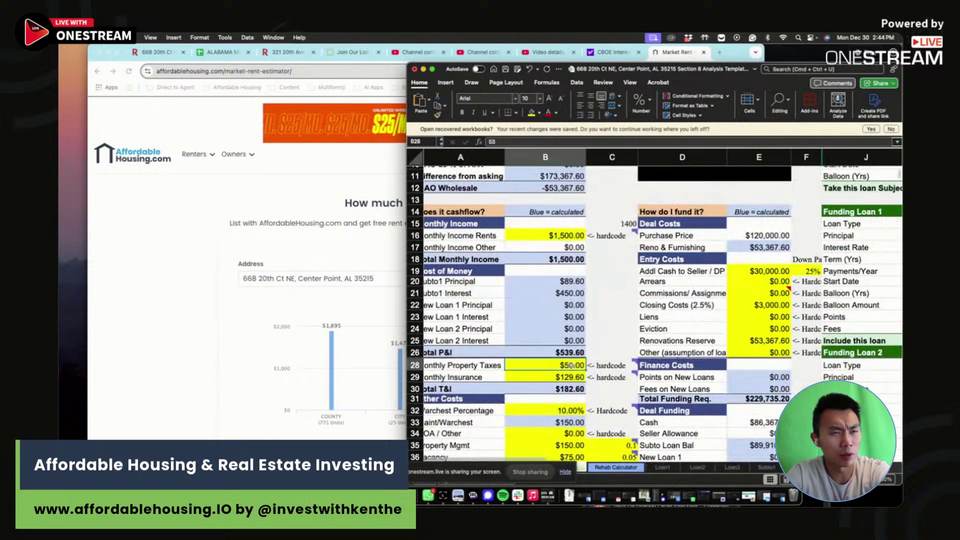
{"action": "left_click", "coordinate": [561, 236]}
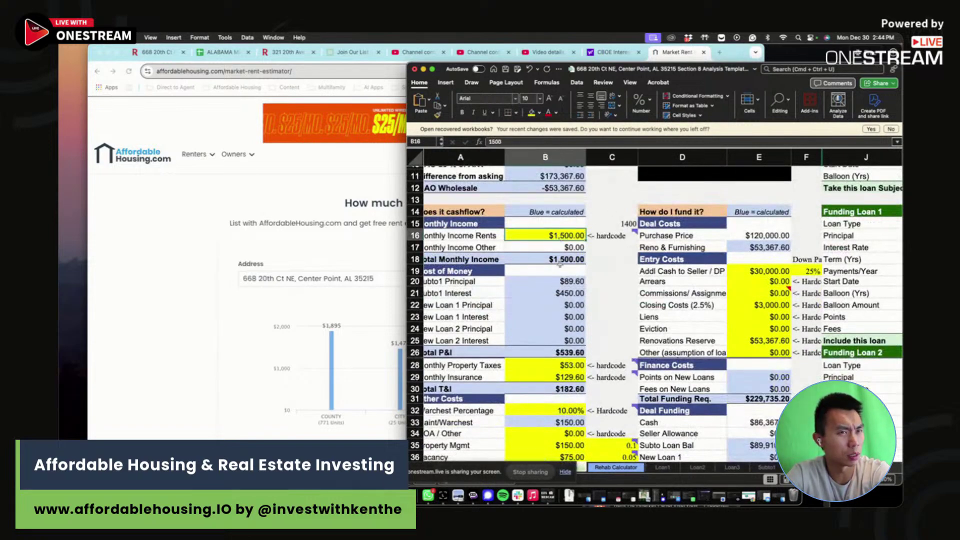
{"action": "left_click", "coordinate": [107, 277]}
- Scroll the Redfin listing to read the taxes and insurance in its payment calculator
{"action": "left_click", "coordinate": [159, 51]}
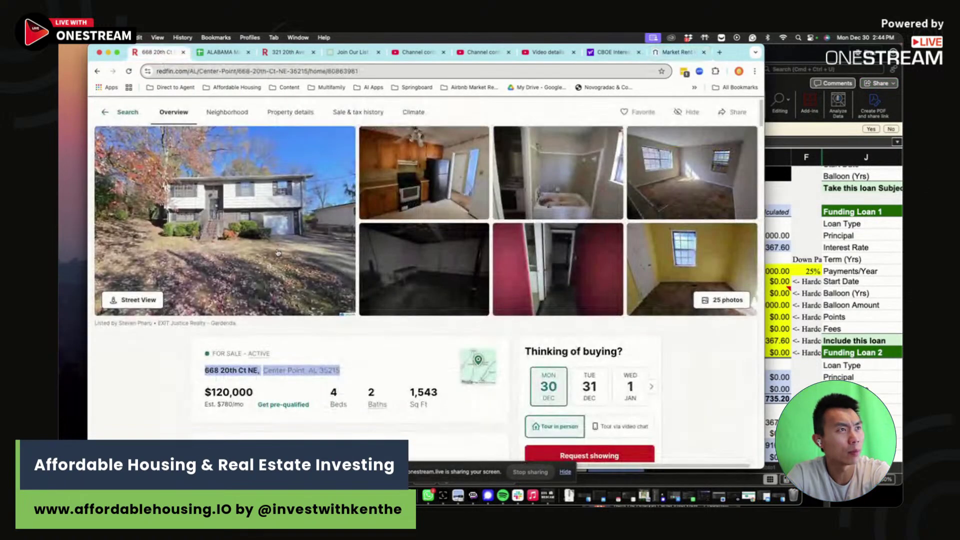
{"action": "scroll", "coordinate": [326, 334], "scroll_direction": "down", "scroll_amount": 8}
{"action": "scroll", "coordinate": [326, 334], "scroll_direction": "down", "scroll_amount": 15}
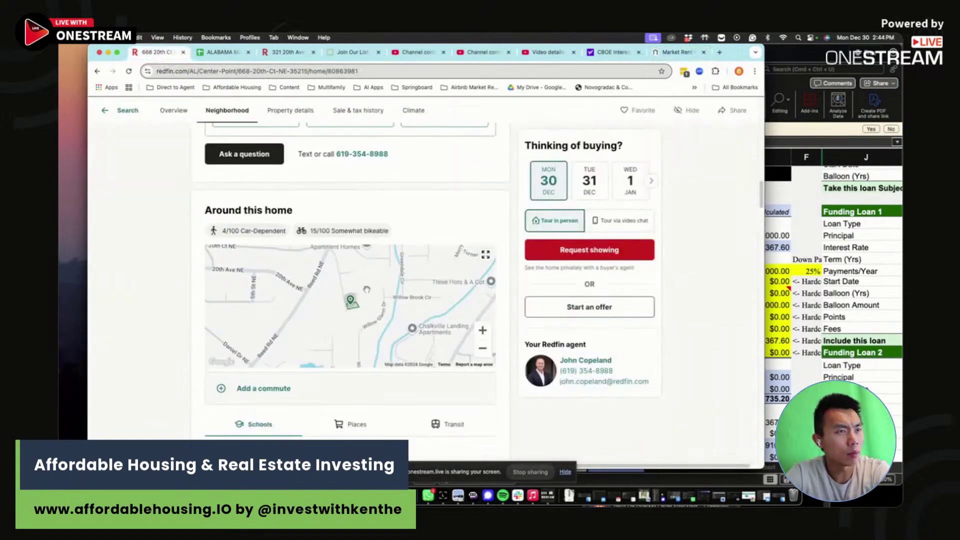
{"action": "scroll", "coordinate": [366, 294], "scroll_direction": "down", "scroll_amount": 5}
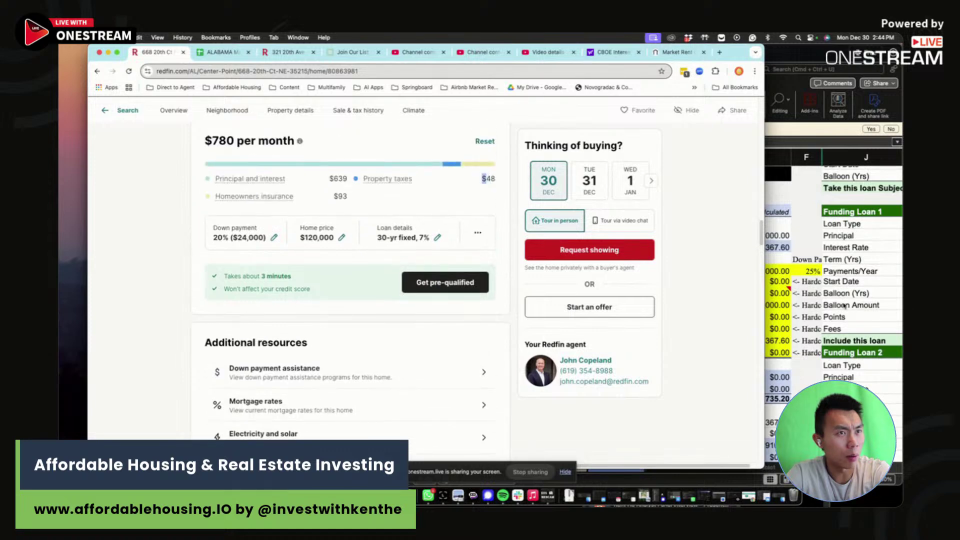
{"action": "key", "text": "super+Tab"}
- Enter $48 monthly property taxes in B28 and =93*1.2 insurance in B29
{"action": "left_click", "coordinate": [555, 363]}
{"action": "type", "text": "48"}
{"action": "key", "text": "Return"}
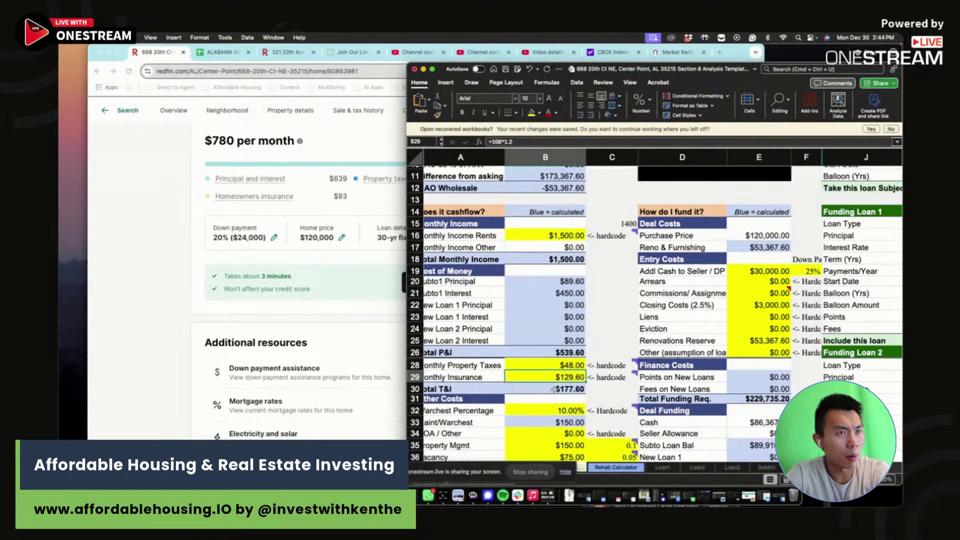
{"action": "type", "text": "=93*"}
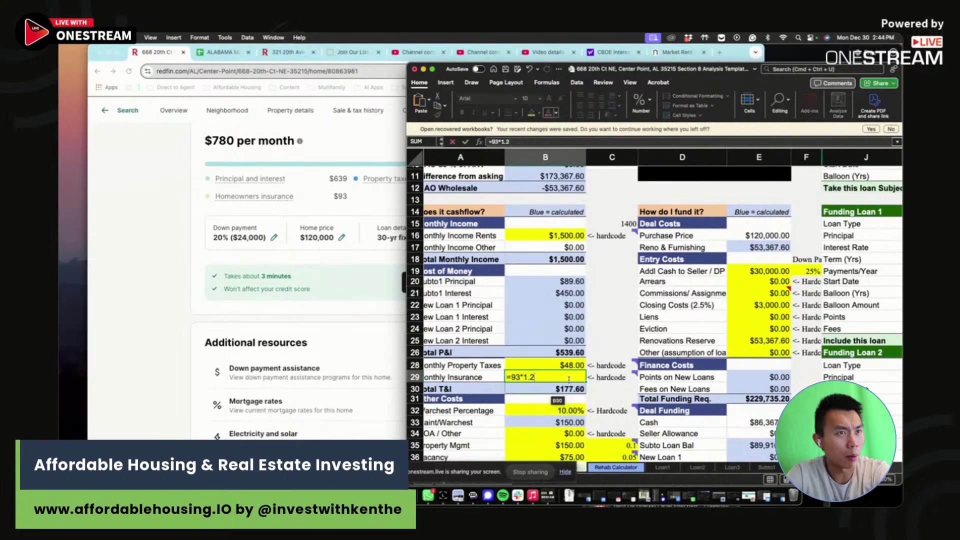
{"action": "type", "text": "1.2"}
{"action": "key", "text": "Return"}
{"action": "left_click", "coordinate": [541, 373]}
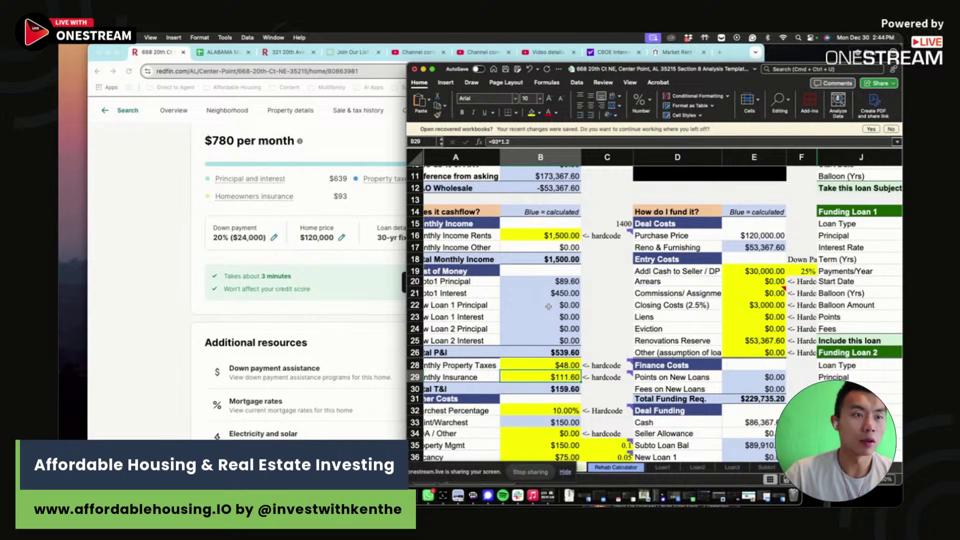
{"action": "scroll", "coordinate": [548, 306], "scroll_direction": "down", "scroll_amount": 3}
{"action": "left_click_drag", "start_coordinate": [562, 370], "coordinate": [562, 382]}
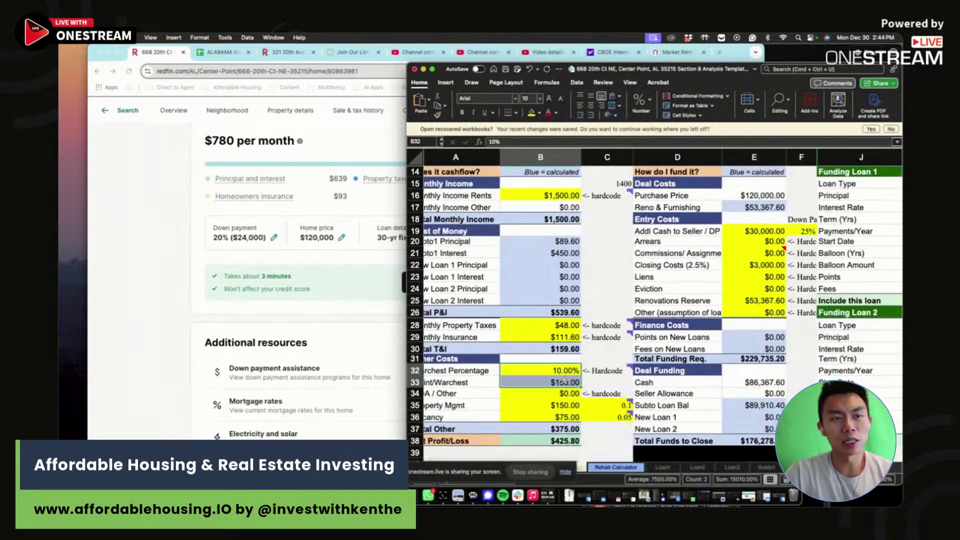
{"action": "key", "text": "Return"}
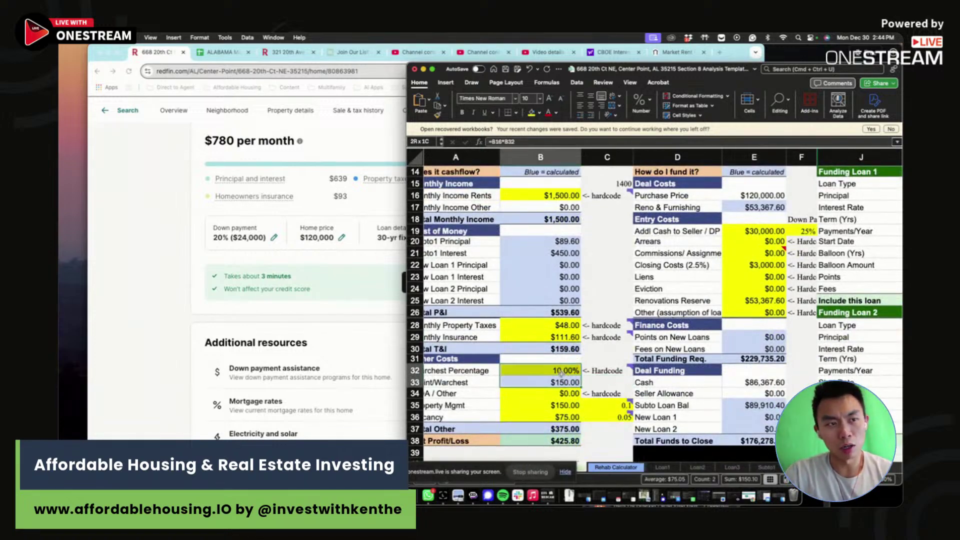
{"action": "scroll", "coordinate": [631, 381], "scroll_direction": "right", "scroll_amount": 2}
{"action": "mouse_move", "coordinate": [561, 373]}
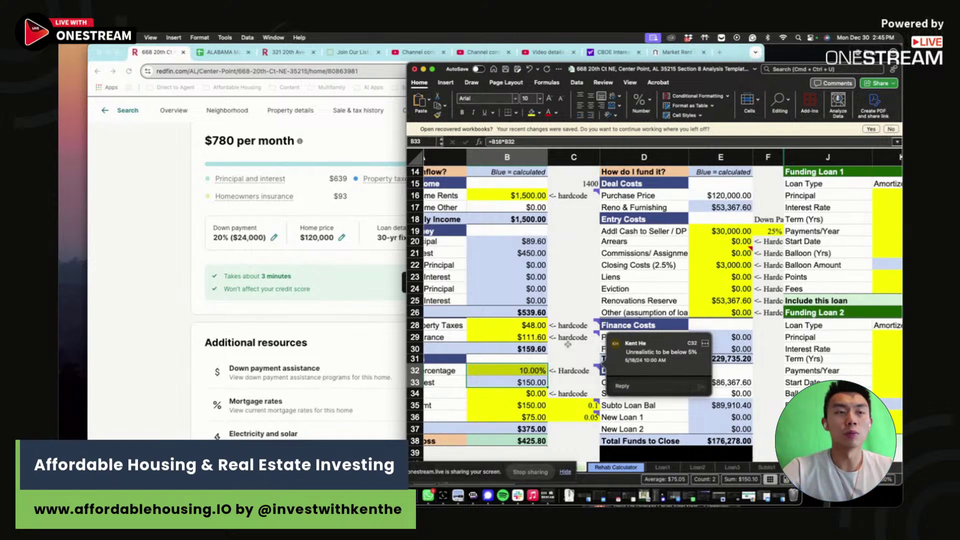
- Widen the Excel window and check the 25% down payment formula in E19
{"action": "key", "text": "Down"}
{"action": "key", "text": "Down"}
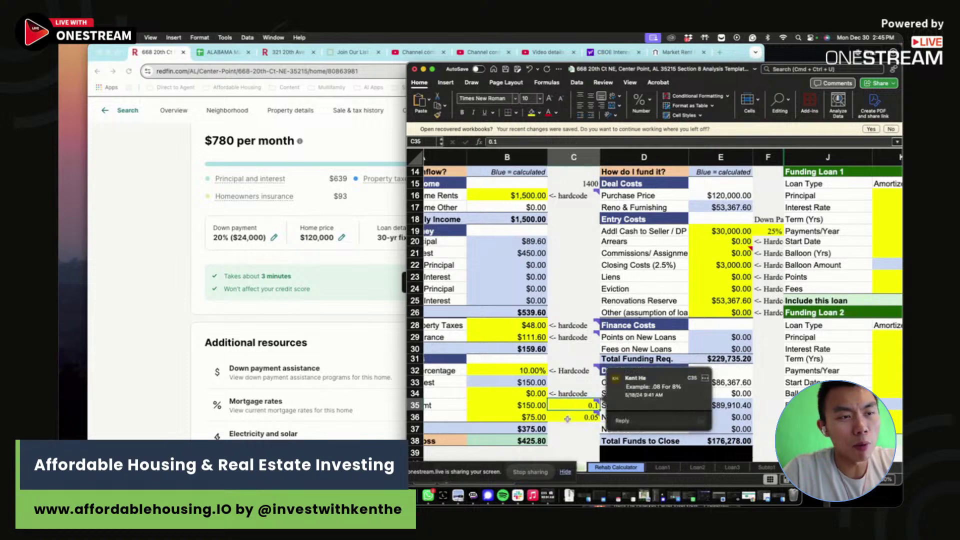
{"action": "key", "text": "Down"}
{"action": "scroll", "coordinate": [546, 409], "scroll_direction": "down", "scroll_amount": 2}
{"action": "scroll", "coordinate": [547, 409], "scroll_direction": "down", "scroll_amount": 1}
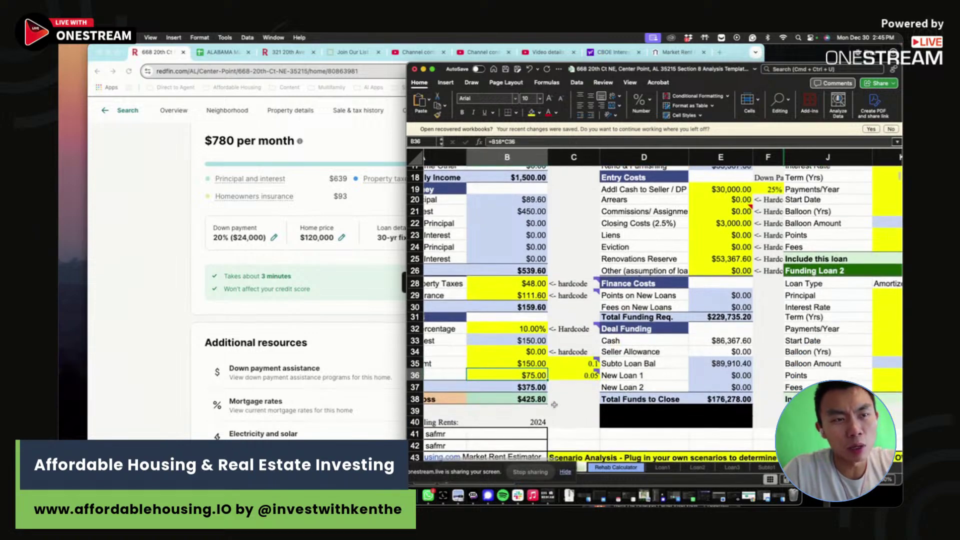
{"action": "scroll", "coordinate": [546, 409], "scroll_direction": "up", "scroll_amount": 5}
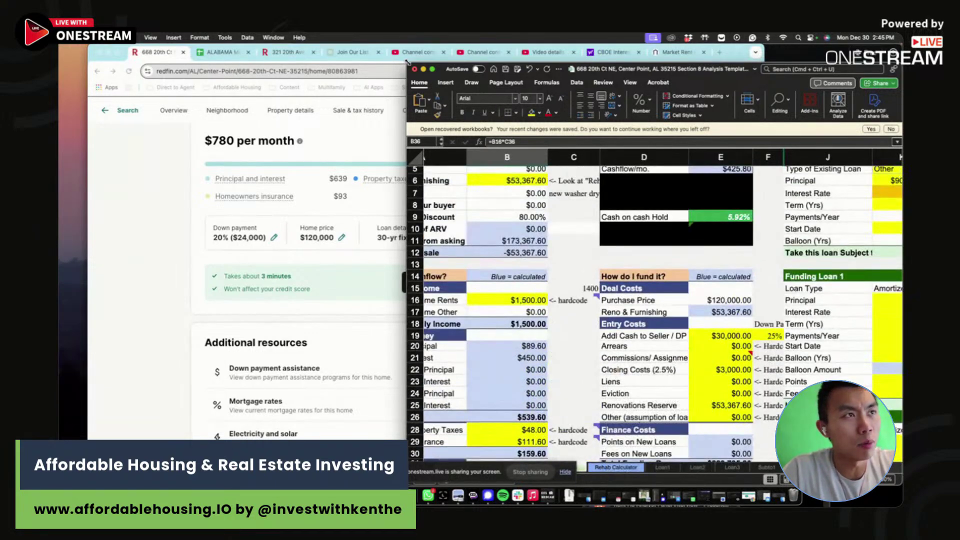
{"action": "left_click_drag", "start_coordinate": [407, 63], "coordinate": [210, 45]}
{"action": "left_click", "coordinate": [571, 315]}
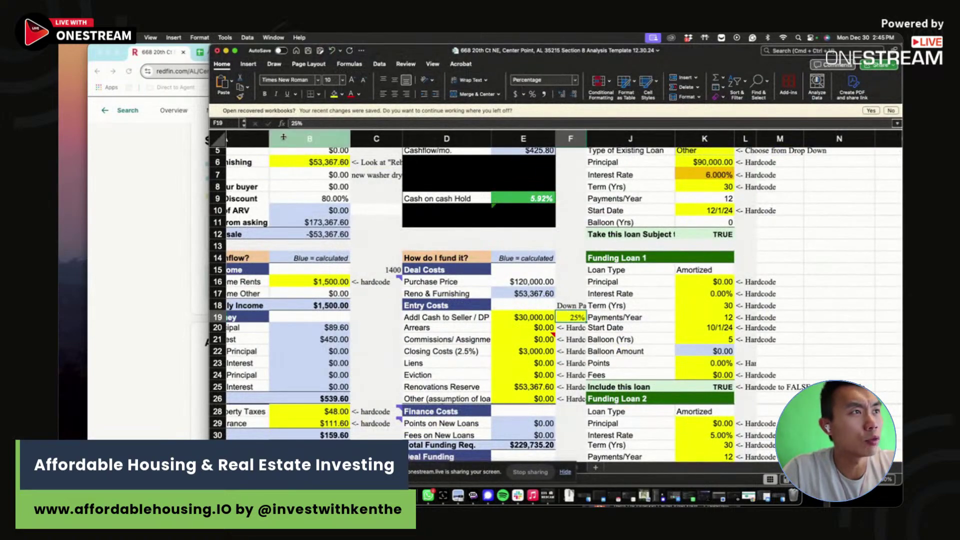
{"action": "left_click", "coordinate": [522, 317]}
{"action": "left_click", "coordinate": [360, 123]}
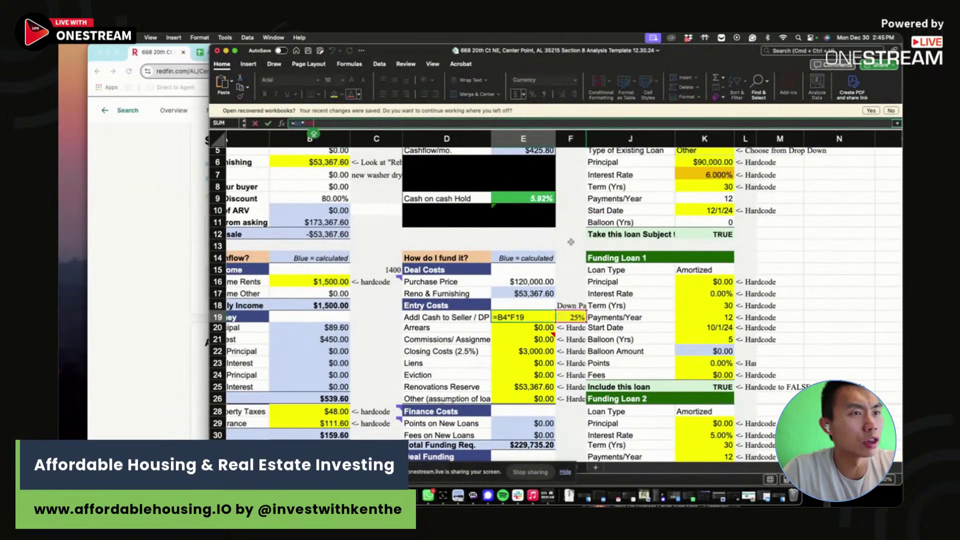
{"action": "left_click", "coordinate": [558, 244]}
{"action": "scroll", "coordinate": [557, 241], "scroll_direction": "up", "scroll_amount": 3}
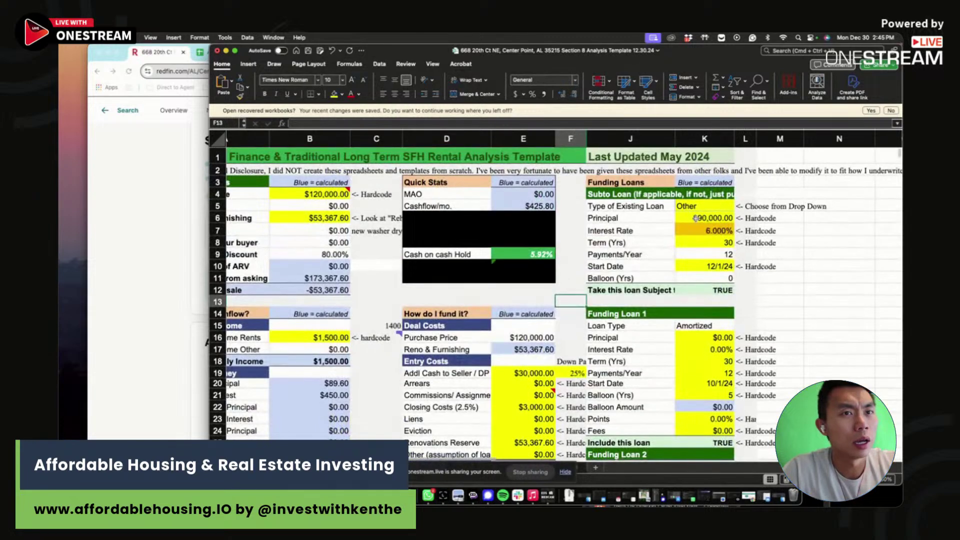
- Set the subto loan principal in K6 to =B4-E19 (price minus down payment)
{"action": "left_click", "coordinate": [703, 218]}
{"action": "left_click", "coordinate": [321, 122]}
{"action": "type", "text": "=B4-E19"}
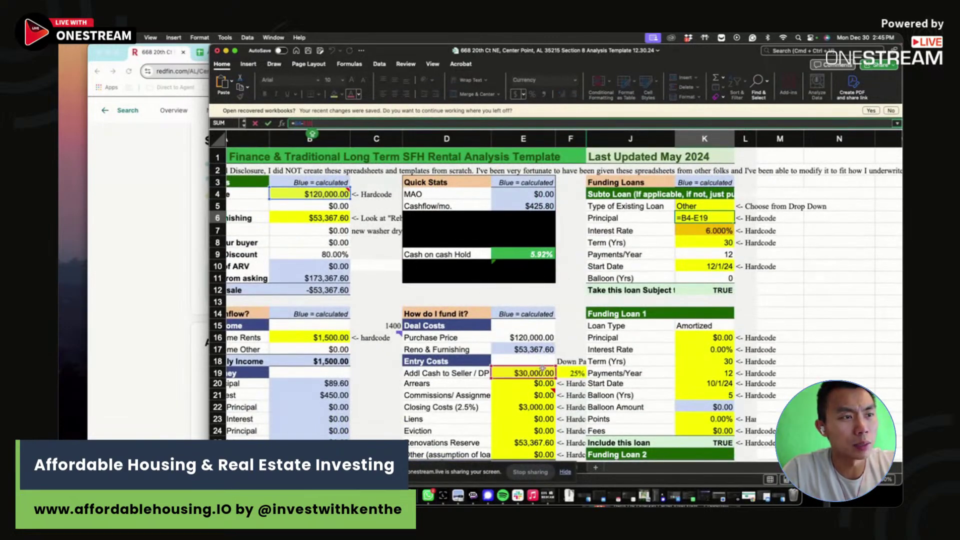
{"action": "key", "text": "Return"}
- Raise the subto loan interest rate in K7 to 7.5%
{"action": "left_click", "coordinate": [716, 231]}
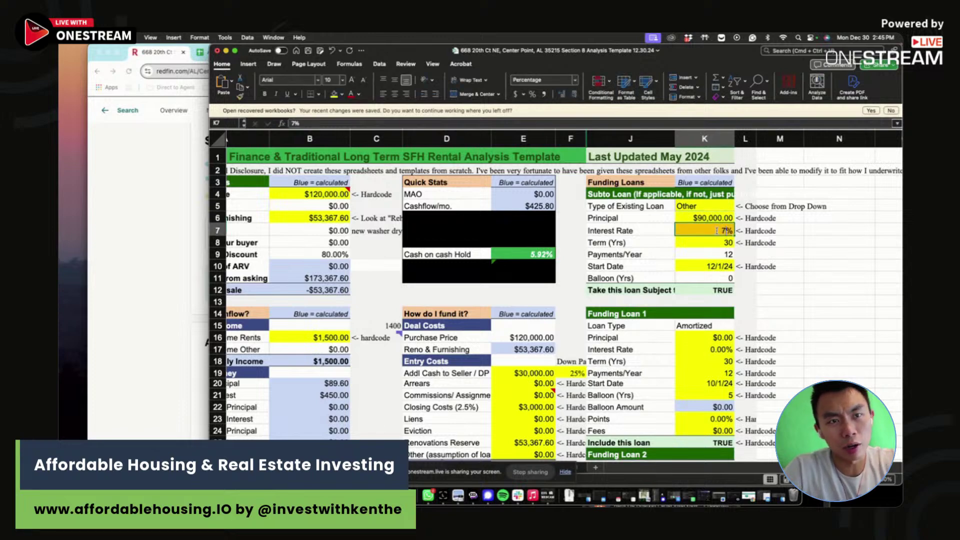
{"action": "type", "text": "7.5"}
{"action": "key", "text": "Return"}
{"action": "left_click", "coordinate": [585, 268]}
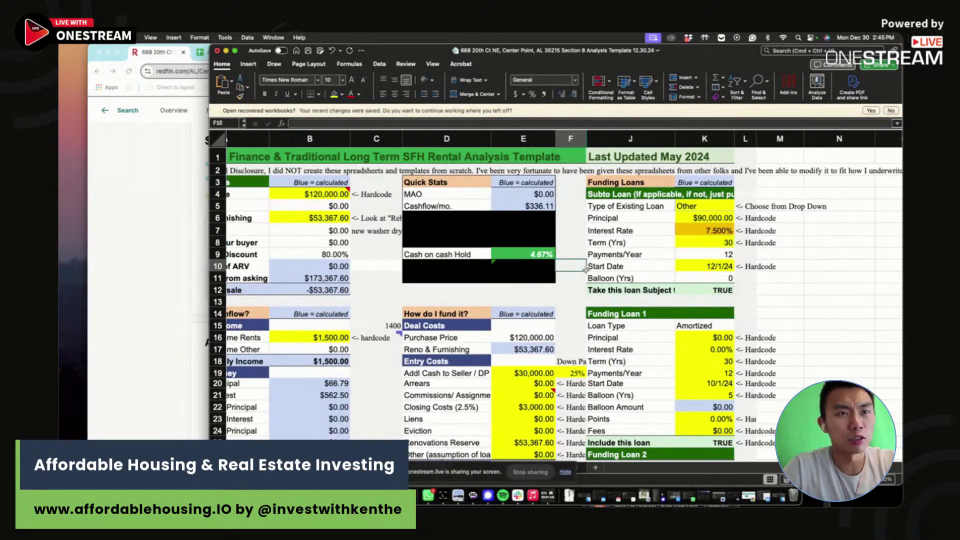
- Clear the old scenario rows 46–47 in the Scenario Analysis table
{"action": "scroll", "coordinate": [584, 269], "scroll_direction": "down", "scroll_amount": 6}
{"action": "scroll", "coordinate": [584, 278], "scroll_direction": "down", "scroll_amount": 3}
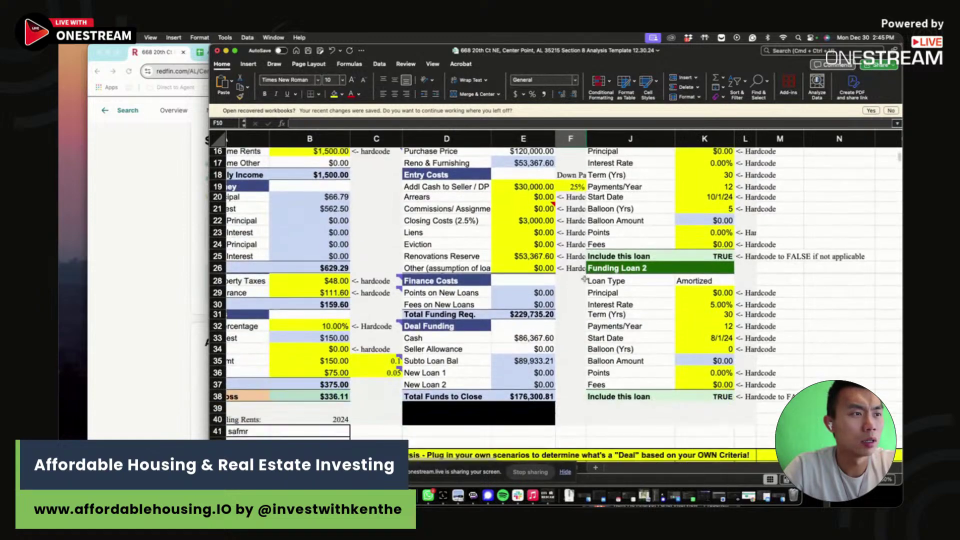
{"action": "scroll", "coordinate": [499, 310], "scroll_direction": "down", "scroll_amount": 4}
{"action": "left_click_drag", "start_coordinate": [376, 334], "coordinate": [780, 369]}
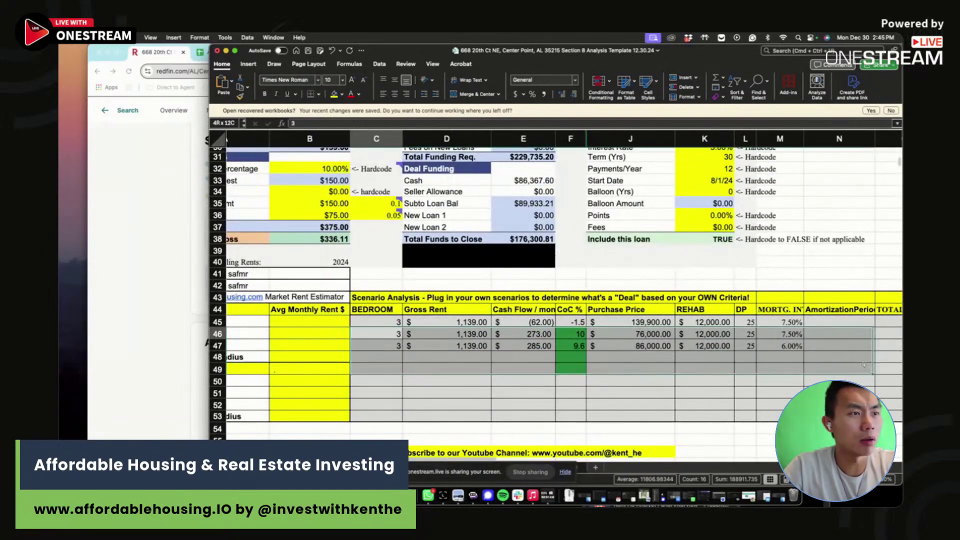
{"action": "key", "text": "Delete"}
- Enter 4 beds, $1,500 rent, $336 cash flow and 4.7 CoC in scenario row 45
{"action": "left_click", "coordinate": [376, 322]}
{"action": "type", "text": "4"}
{"action": "left_click", "coordinate": [447, 323]}
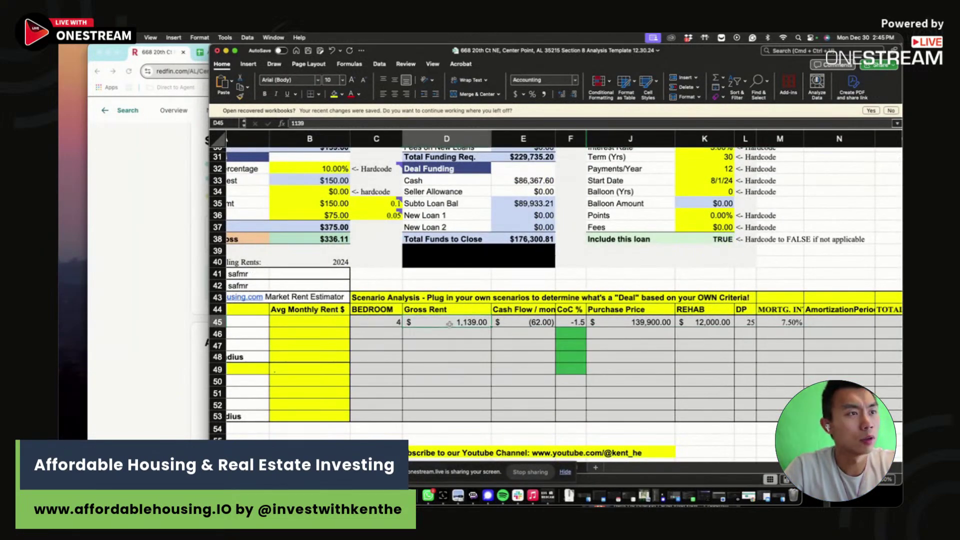
{"action": "type", "text": "1500"}
{"action": "left_click", "coordinate": [520, 321]}
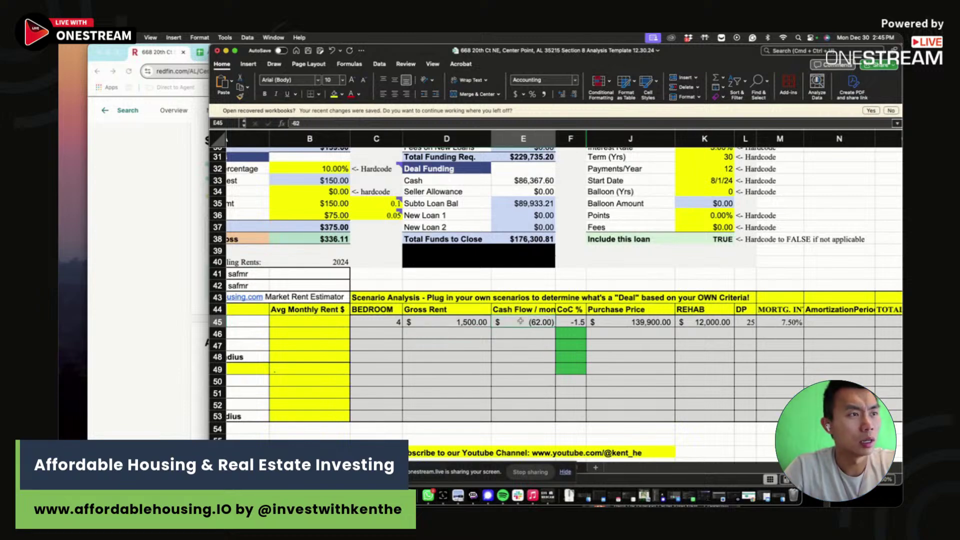
{"action": "type", "text": "336"}
{"action": "left_click", "coordinate": [578, 321]}
{"action": "scroll", "coordinate": [578, 322], "scroll_direction": "up", "scroll_amount": 5}
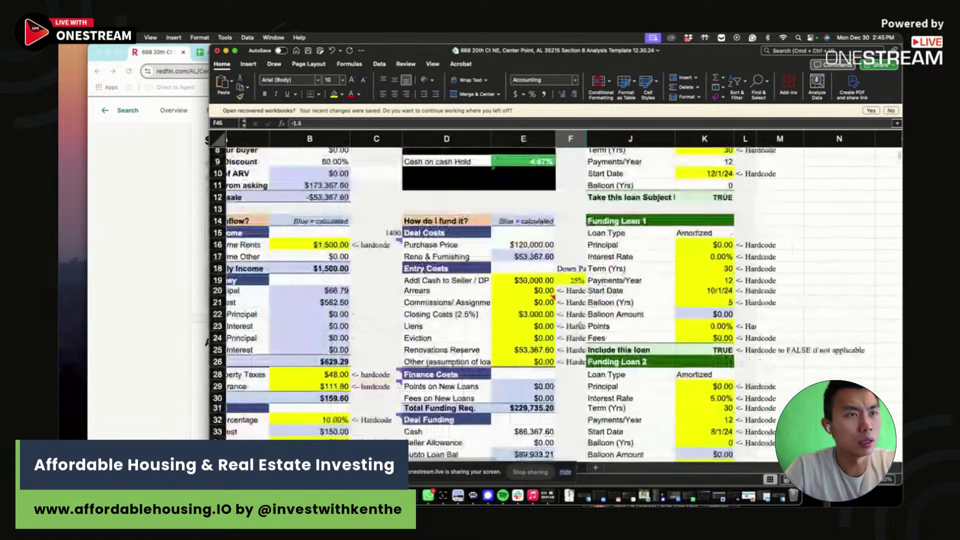
{"action": "type", "text": "4.7"}
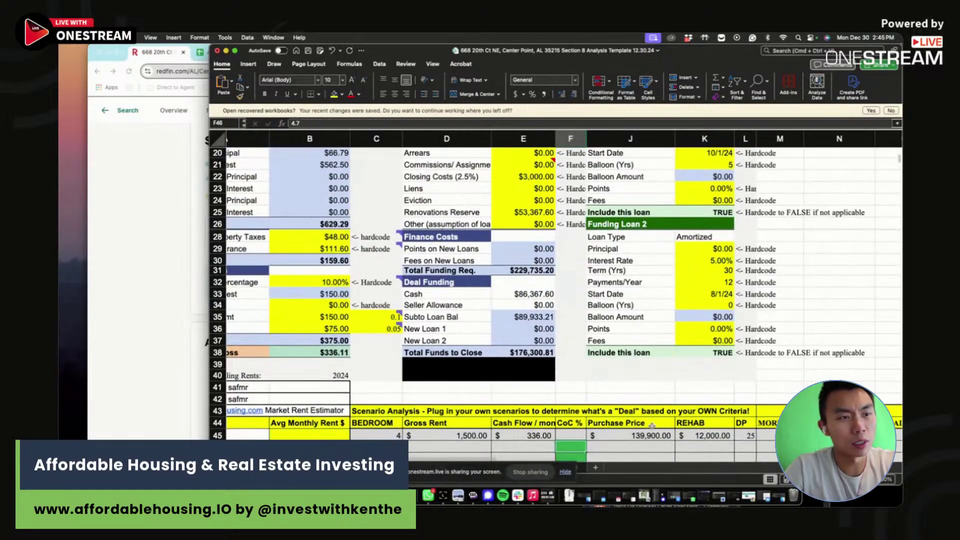
- Enter the $120,000 purchase price and $53,000 rehab for the first scenario
{"action": "key", "text": "Tab"}
{"action": "type", "text": "12"}
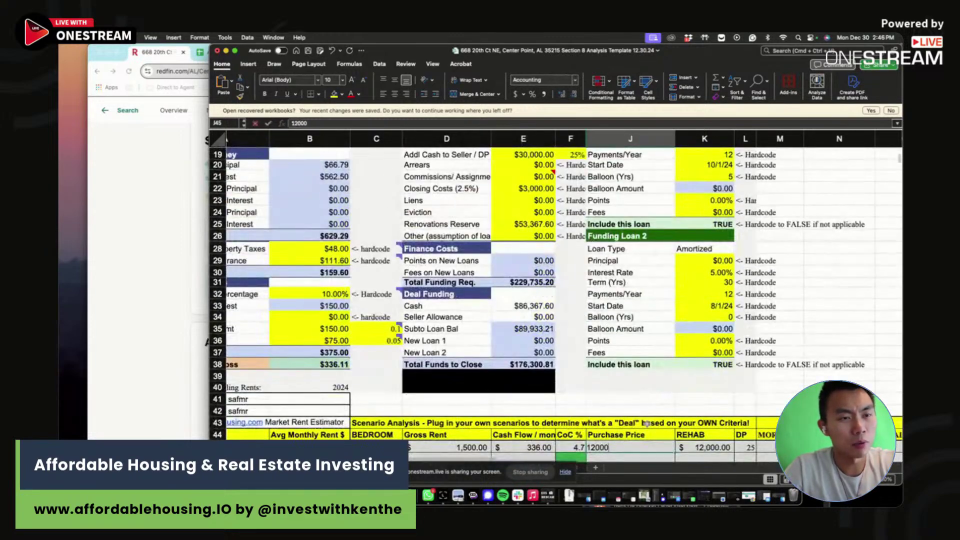
{"action": "left_click", "coordinate": [704, 447]}
{"action": "type", "text": "53000"}
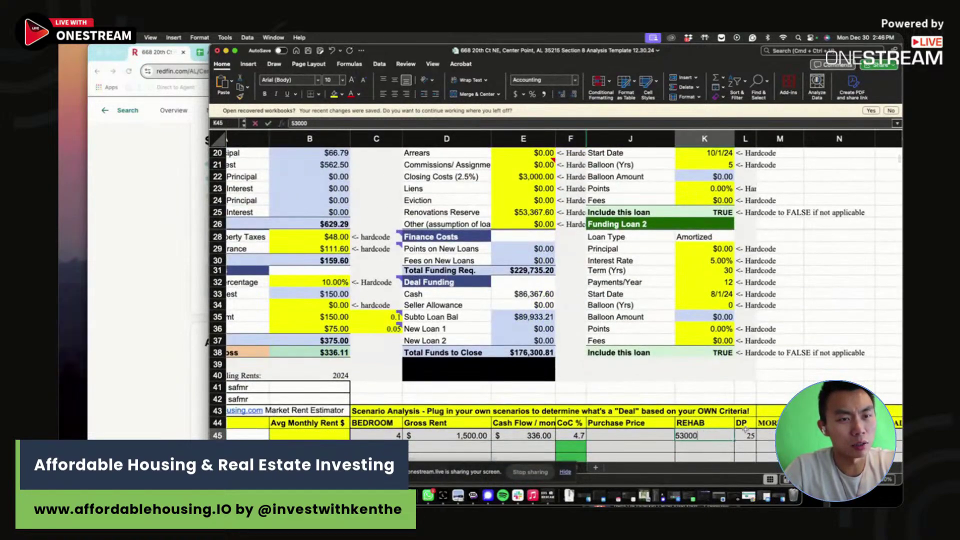
{"action": "key", "text": "Tab"}
{"action": "scroll", "coordinate": [725, 432], "scroll_direction": "up", "scroll_amount": 7}
{"action": "scroll", "coordinate": [750, 431], "scroll_direction": "down", "scroll_amount": 7}
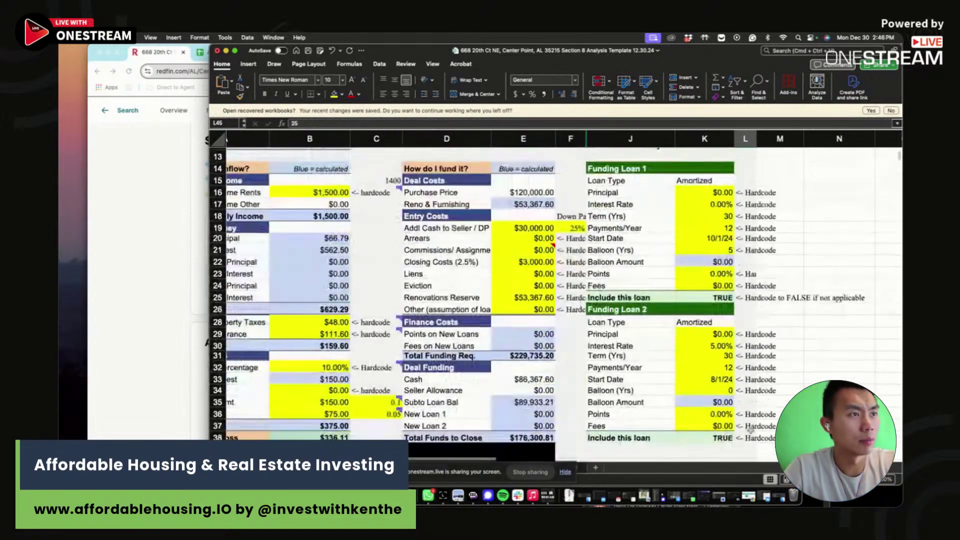
{"action": "key", "text": "Tab"}
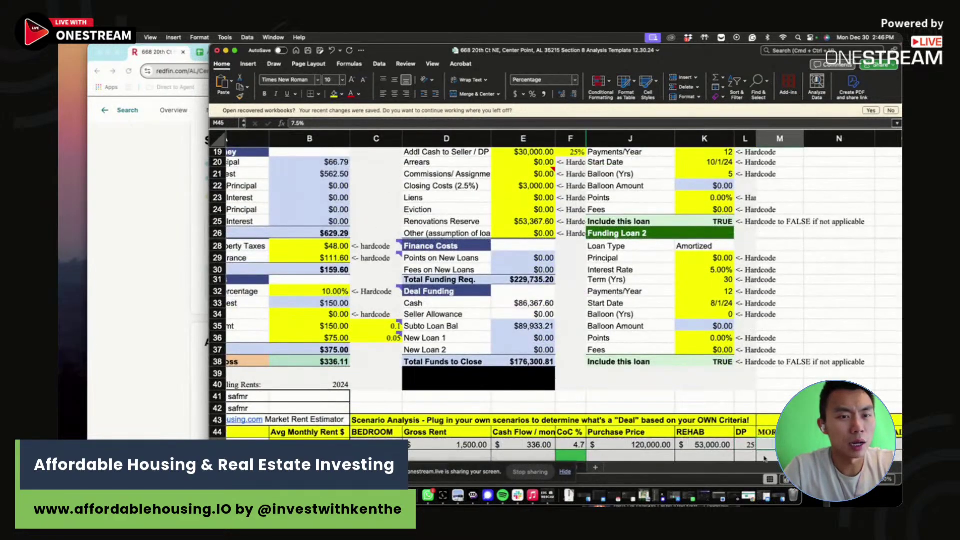
{"action": "scroll", "coordinate": [641, 379], "scroll_direction": "right", "scroll_amount": 10}
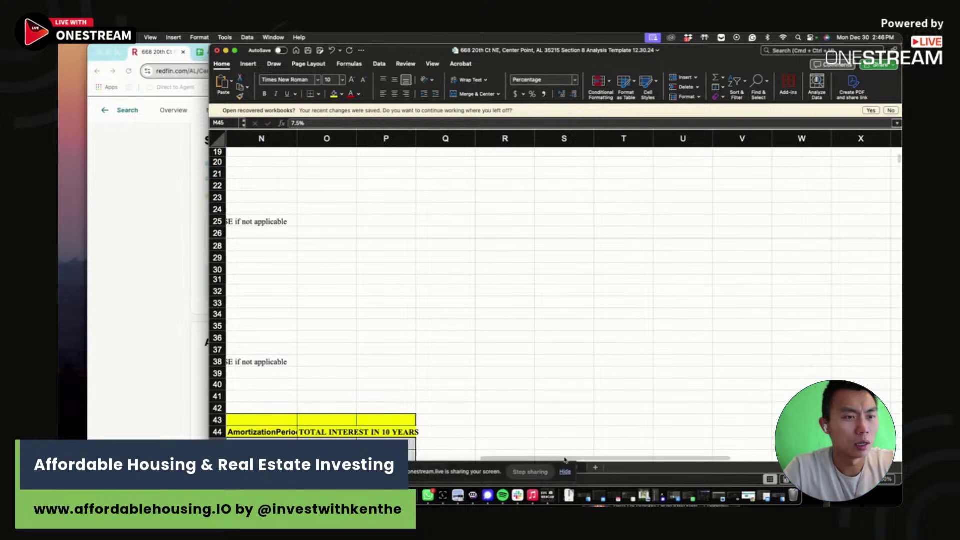
- Change the purchase price in B4 to $80,000, then to $70,000
{"action": "scroll", "coordinate": [430, 350], "scroll_direction": "left", "scroll_amount": 10}
{"action": "scroll", "coordinate": [430, 333], "scroll_direction": "up", "scroll_amount": 3}
{"action": "scroll", "coordinate": [432, 333], "scroll_direction": "up", "scroll_amount": 3}
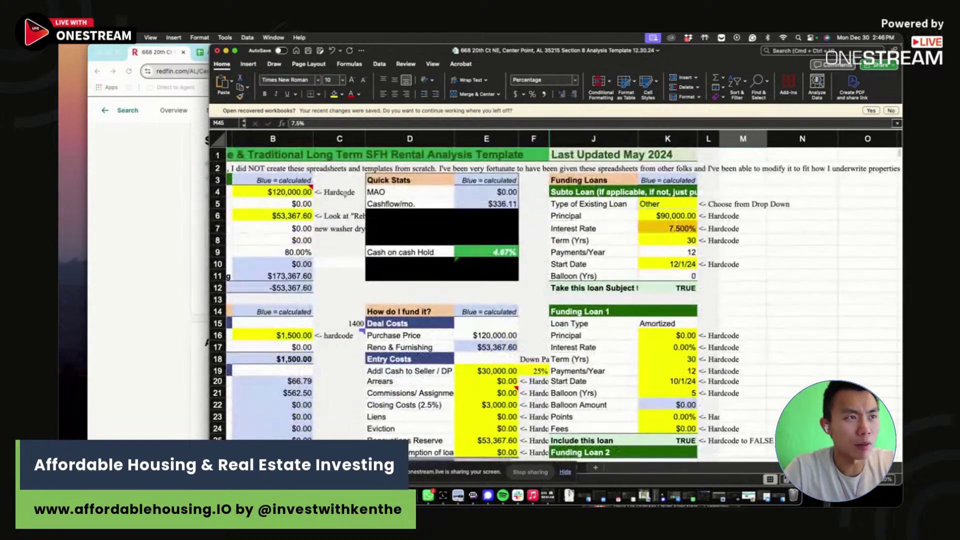
{"action": "left_click", "coordinate": [284, 191]}
{"action": "left_click", "coordinate": [496, 252]}
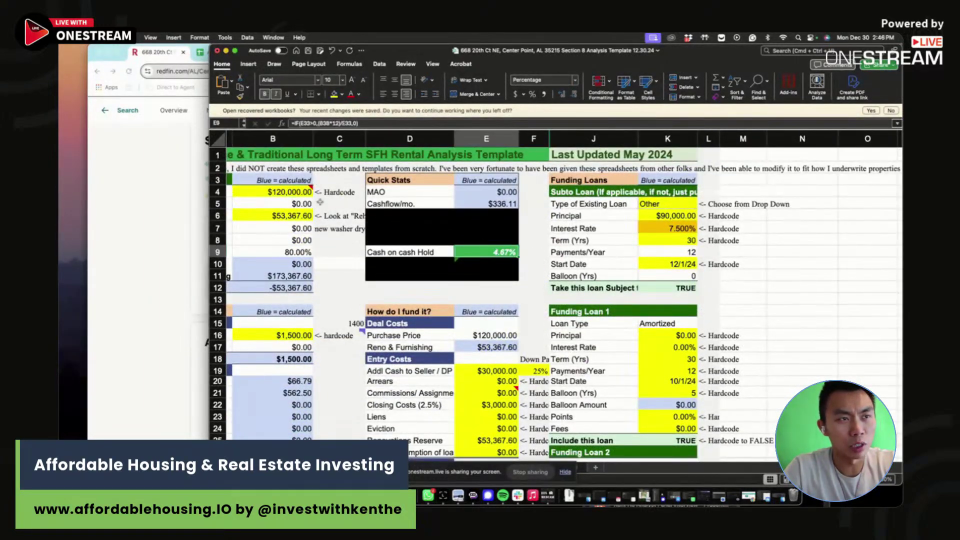
{"action": "left_click", "coordinate": [282, 192]}
{"action": "type", "text": "8000"}
{"action": "key", "text": "Return"}
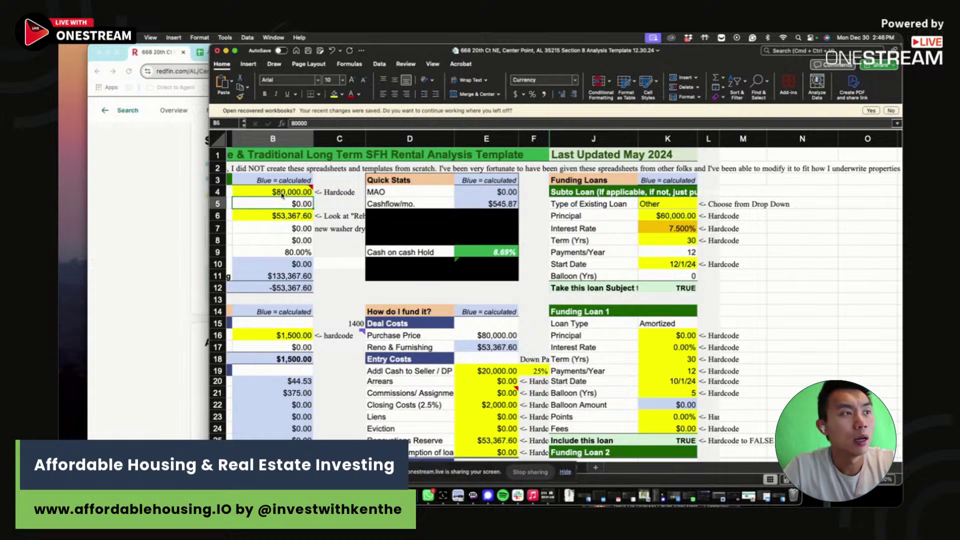
{"action": "left_click", "coordinate": [286, 191]}
{"action": "type", "text": "70,000"}
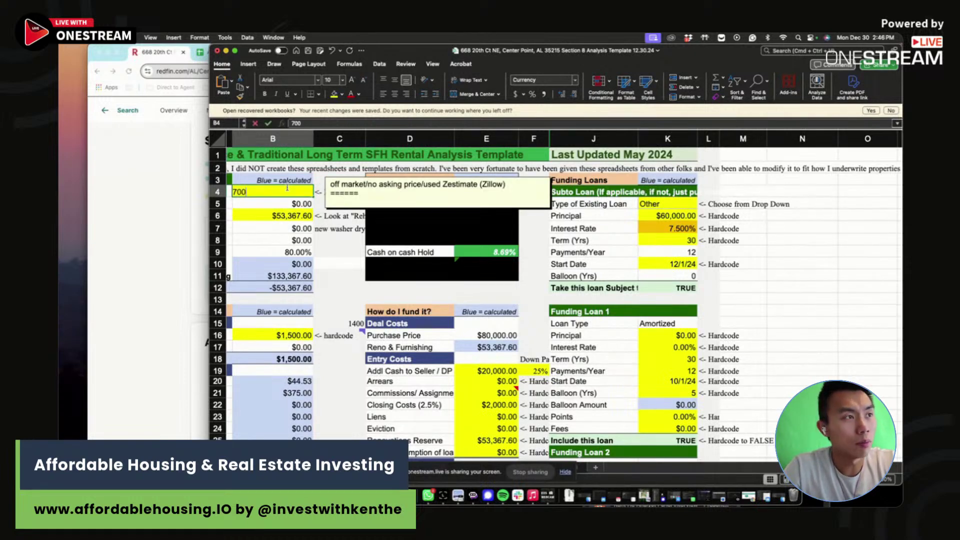
{"action": "key", "text": "Return"}
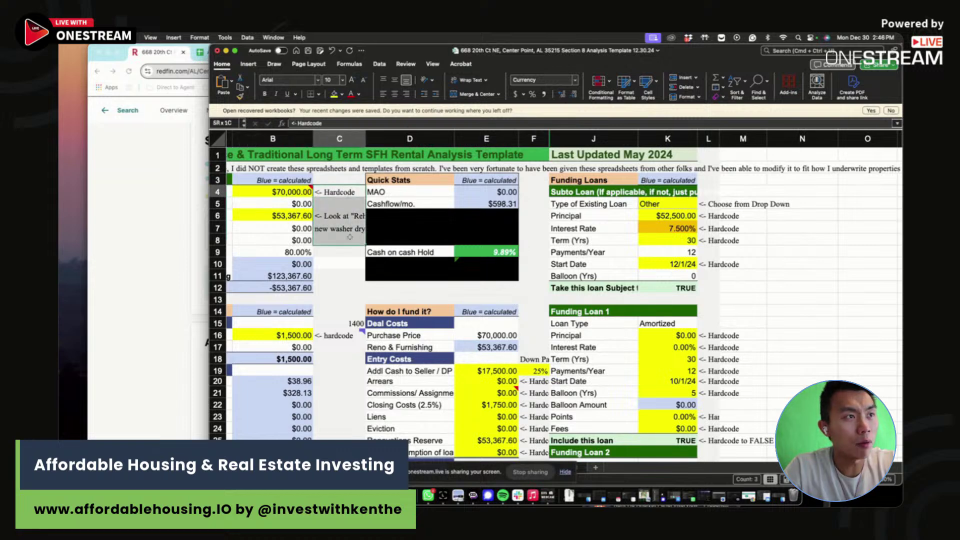
{"action": "left_click", "coordinate": [340, 240]}
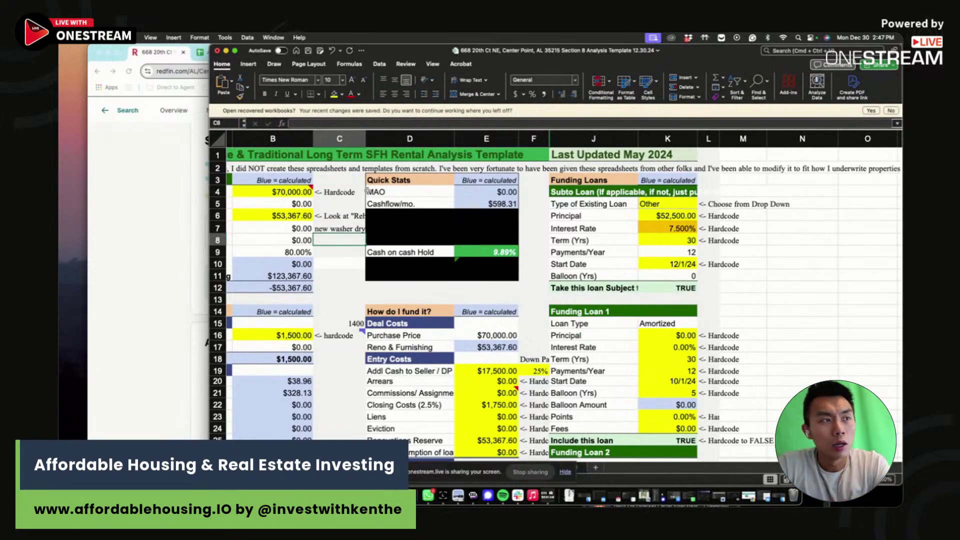
- Enter 9.9 CoC, $70,000 price, $53,000 rehab, 25 down and 7.5% rate in scenario two
{"action": "left_click", "coordinate": [507, 252]}
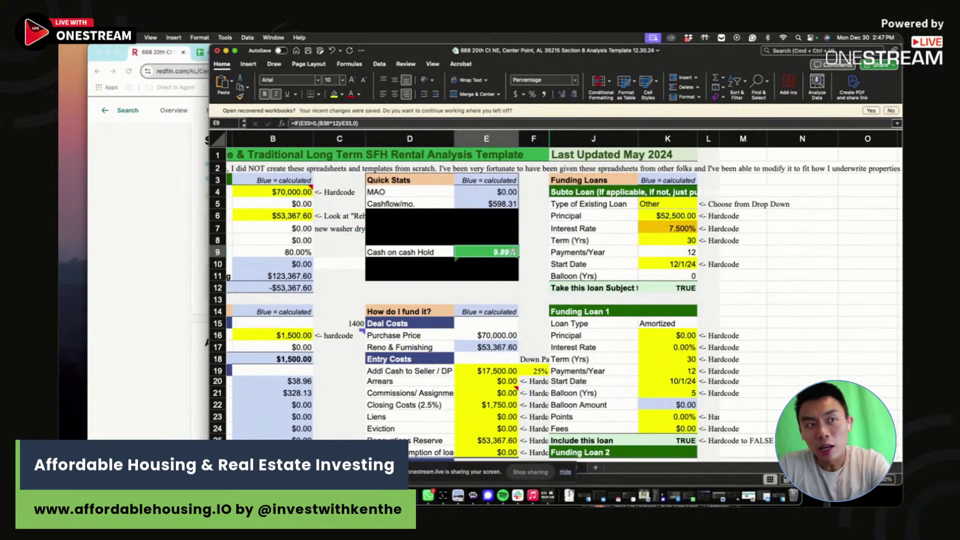
{"action": "scroll", "coordinate": [535, 390], "scroll_direction": "down", "scroll_amount": 8}
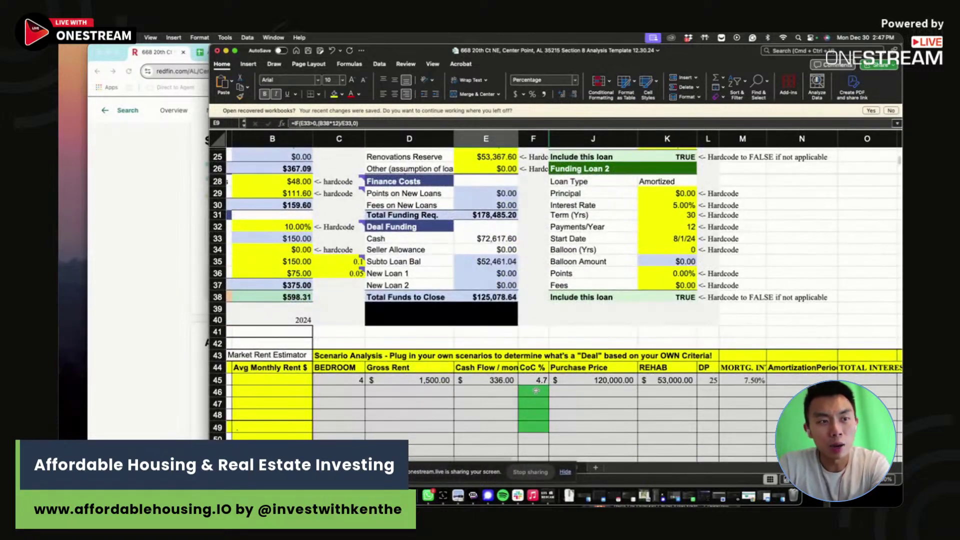
{"action": "left_click", "coordinate": [535, 391]}
{"action": "type", "text": "9.9"}
{"action": "left_click", "coordinate": [589, 390]}
{"action": "type", "text": "70,0"}
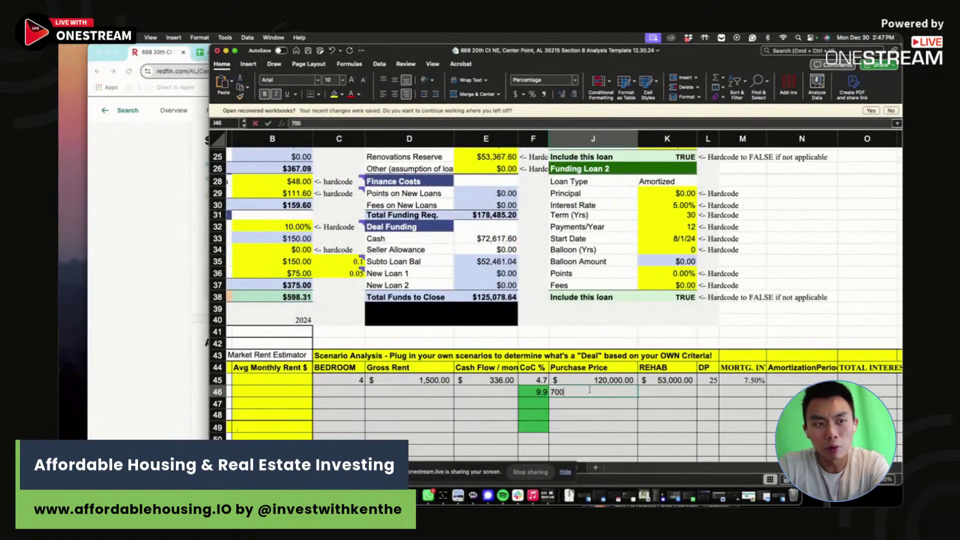
{"action": "type", "text": "00"}
{"action": "key", "text": "Tab"}
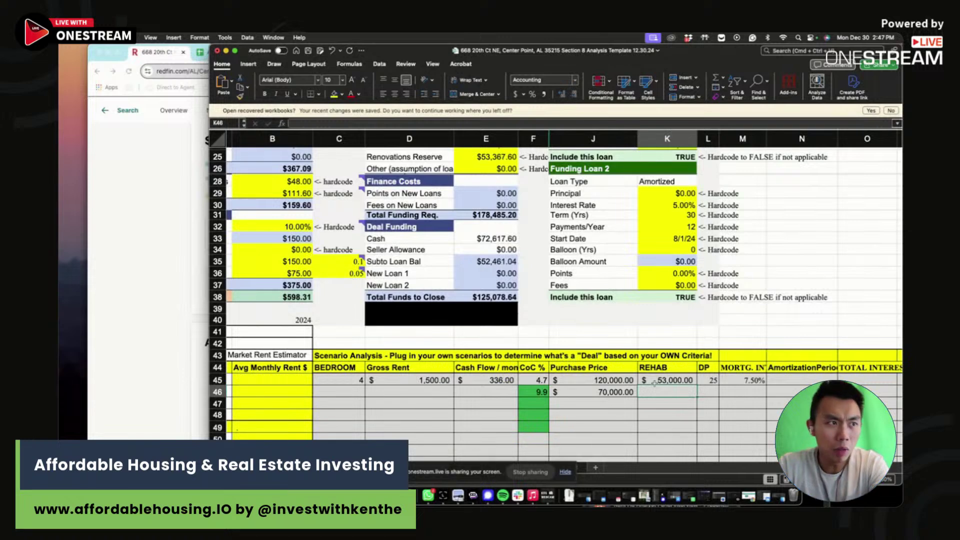
{"action": "type", "text": "53000"}
{"action": "left_click", "coordinate": [713, 391]}
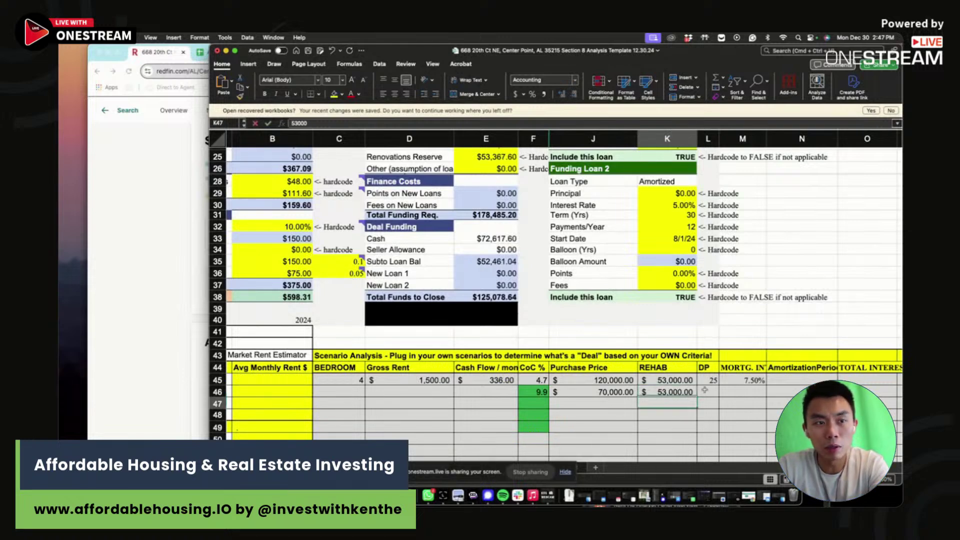
{"action": "type", "text": "25"}
{"action": "key", "text": "Tab"}
{"action": "type", "text": "7.5"}
{"action": "key", "text": "Return"}
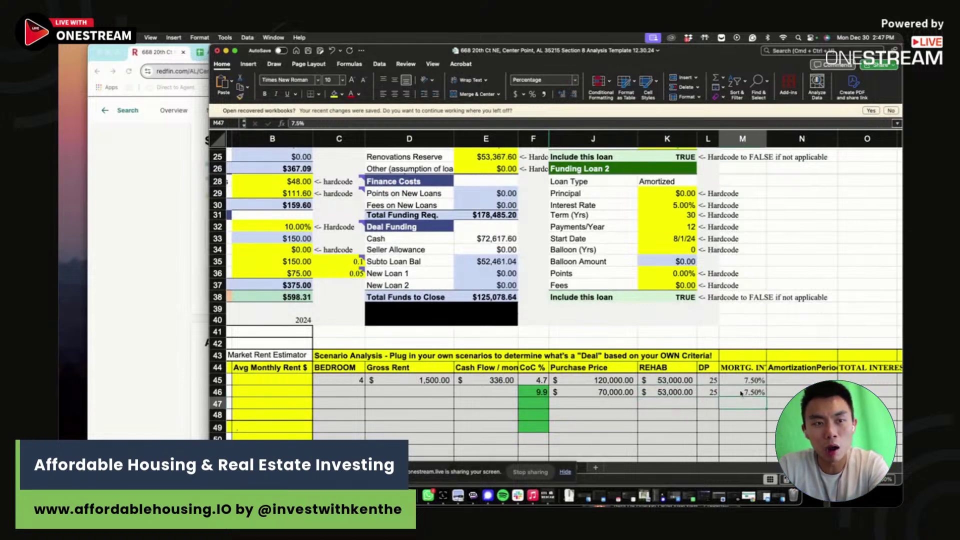
- Enter $598 cash flow, $1,500 gross rent and 4 bedrooms for scenario two
{"action": "left_click", "coordinate": [504, 396]}
{"action": "type", "text": "598"}
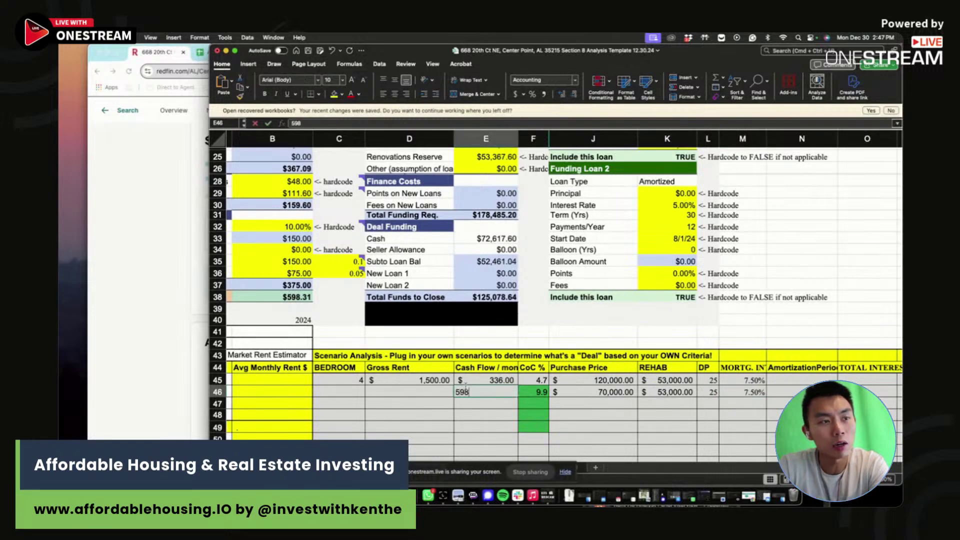
{"action": "left_click", "coordinate": [409, 393]}
{"action": "type", "text": "1500"}
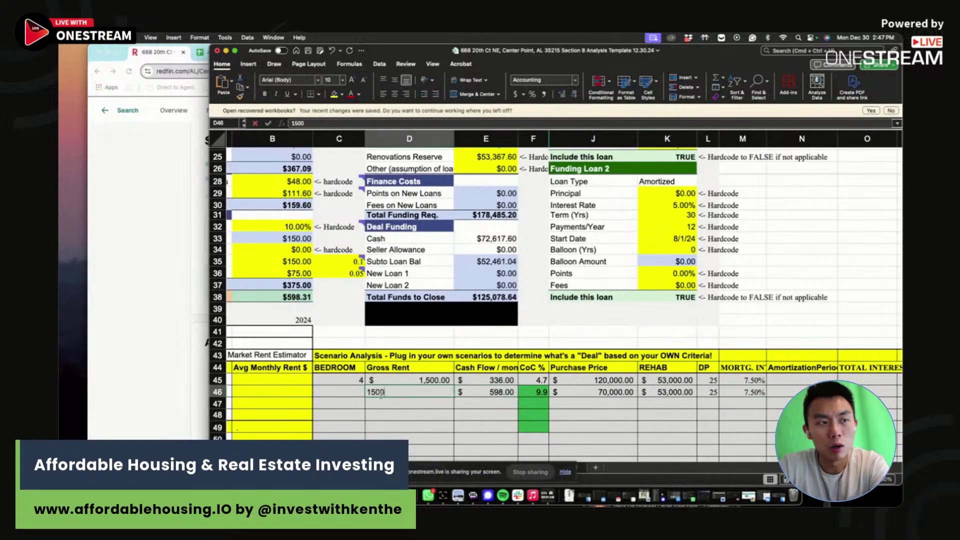
{"action": "left_click", "coordinate": [346, 394]}
{"action": "type", "text": "4"}
{"action": "key", "text": "Return"}
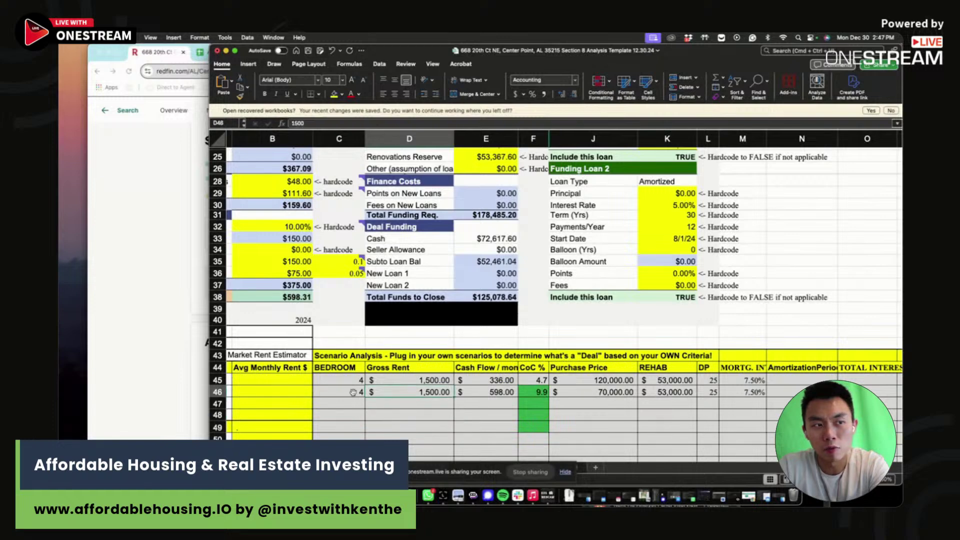
{"action": "left_click", "coordinate": [430, 392]}
{"action": "left_click", "coordinate": [540, 391]}
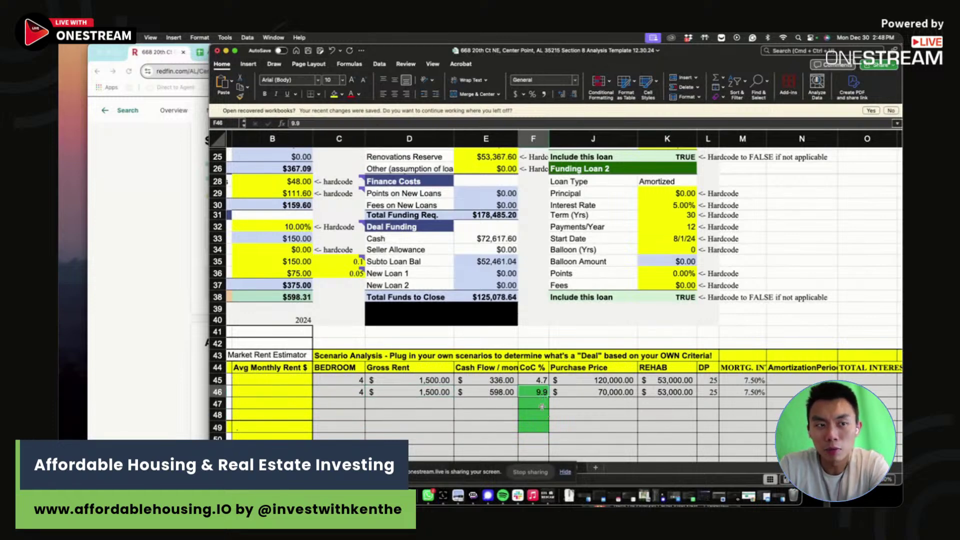
{"action": "left_click", "coordinate": [543, 405]}
{"action": "left_click", "coordinate": [605, 406]}
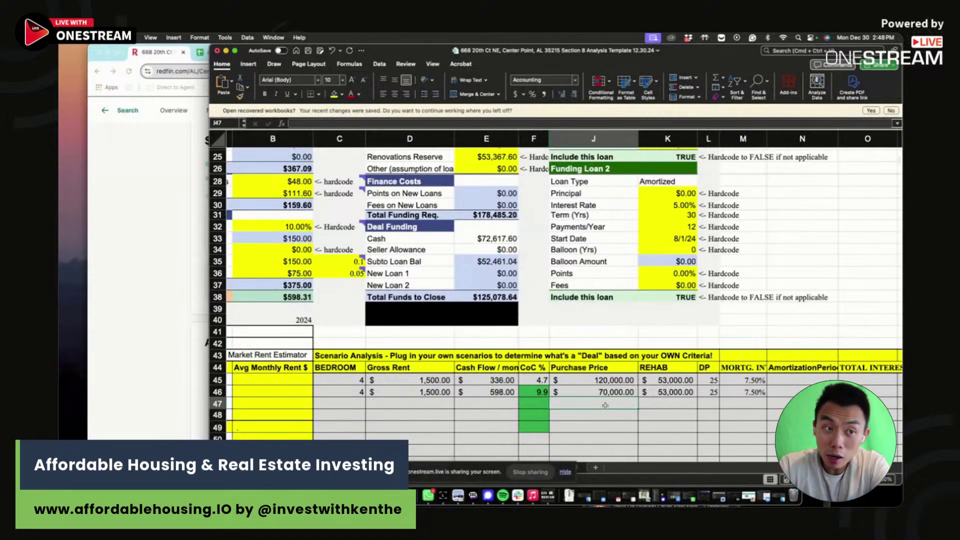
{"action": "scroll", "coordinate": [606, 405], "scroll_direction": "up", "scroll_amount": 6}
- Add $20,000 to the rehab cost formula in B6
{"action": "scroll", "coordinate": [377, 236], "scroll_direction": "up", "scroll_amount": 1}
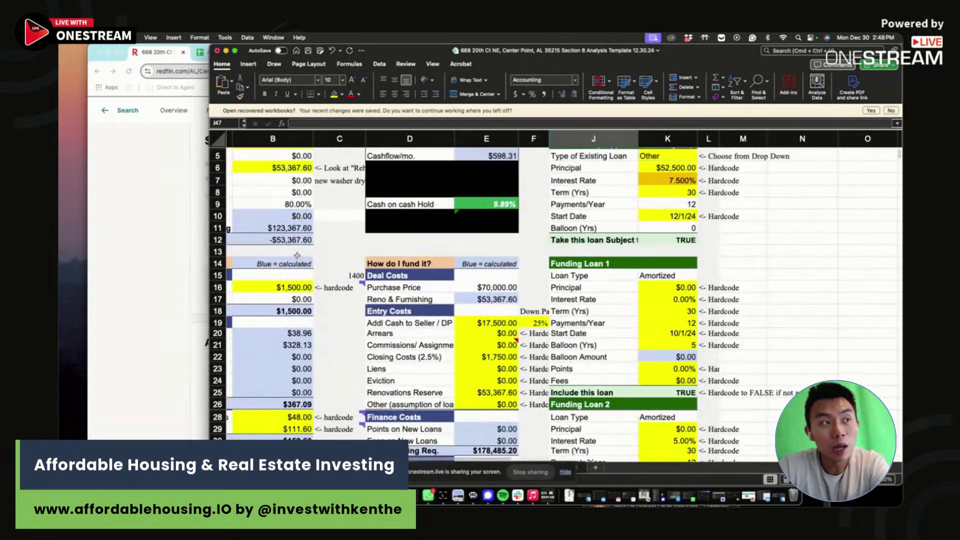
{"action": "left_click", "coordinate": [274, 168]}
{"action": "left_click", "coordinate": [368, 124]}
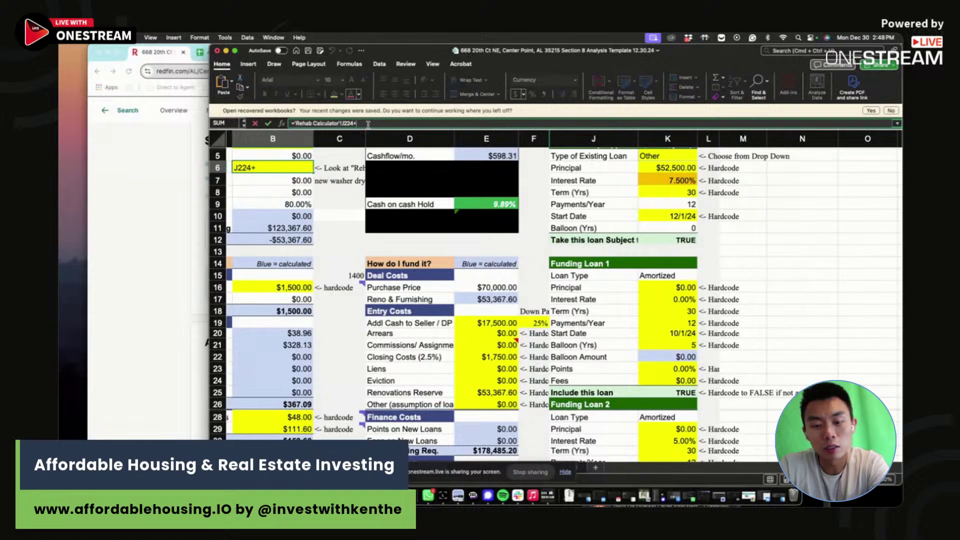
{"action": "type", "text": "+20000"}
{"action": "key", "text": "Return"}
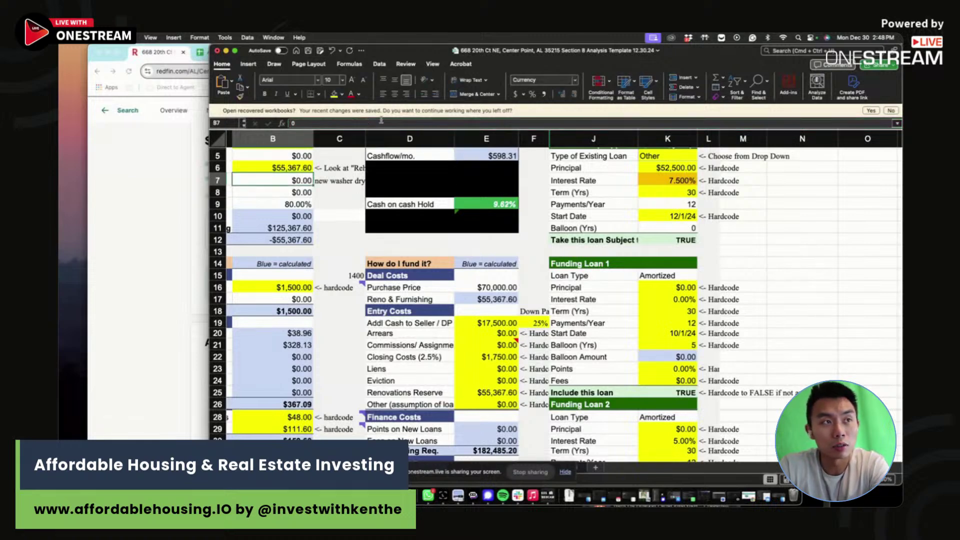
- Lower the purchase price in B4 to $50,000
{"action": "scroll", "coordinate": [300, 190], "scroll_direction": "up", "scroll_amount": 3}
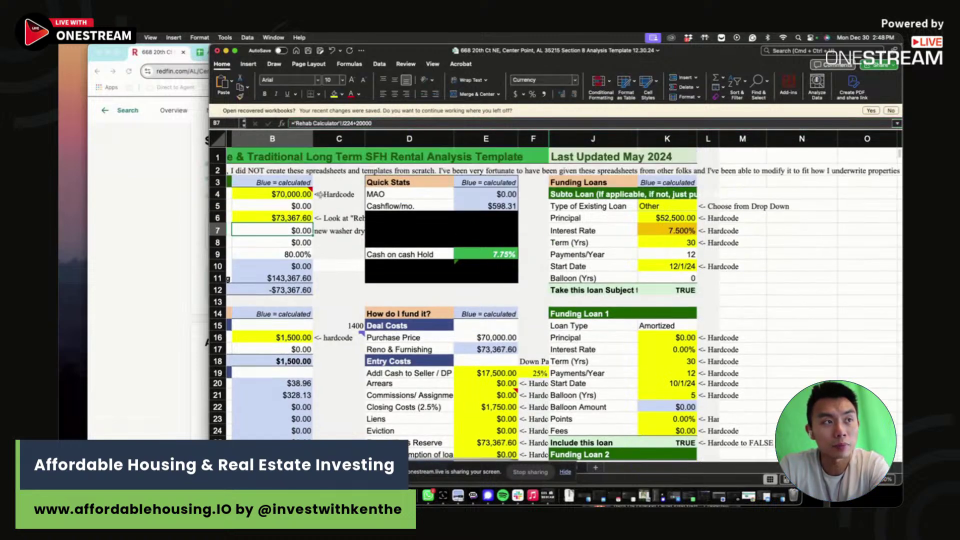
{"action": "left_click", "coordinate": [288, 183]}
{"action": "type", "text": "650"}
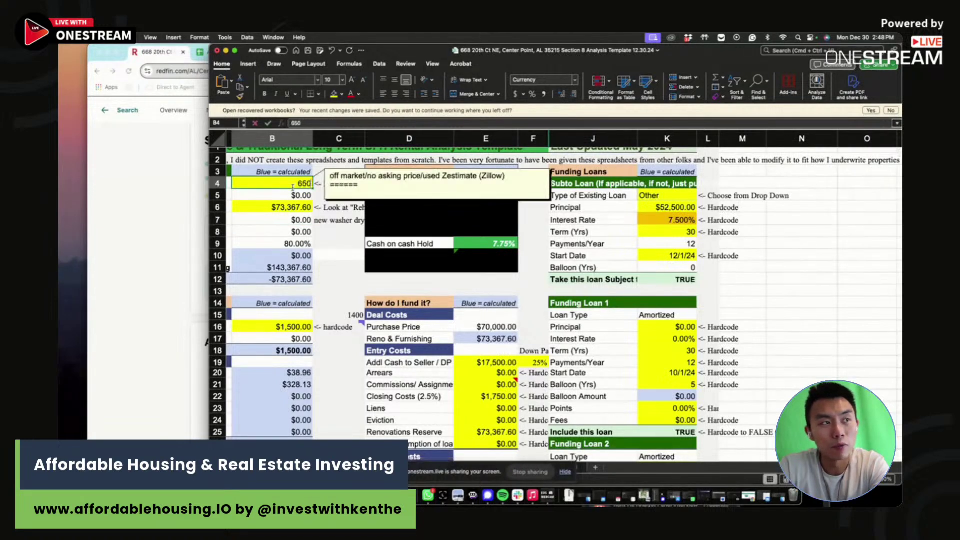
{"action": "key", "text": "BackSpace"}
{"action": "type", "text": "5"}
{"action": "type", "text": "0,000"}
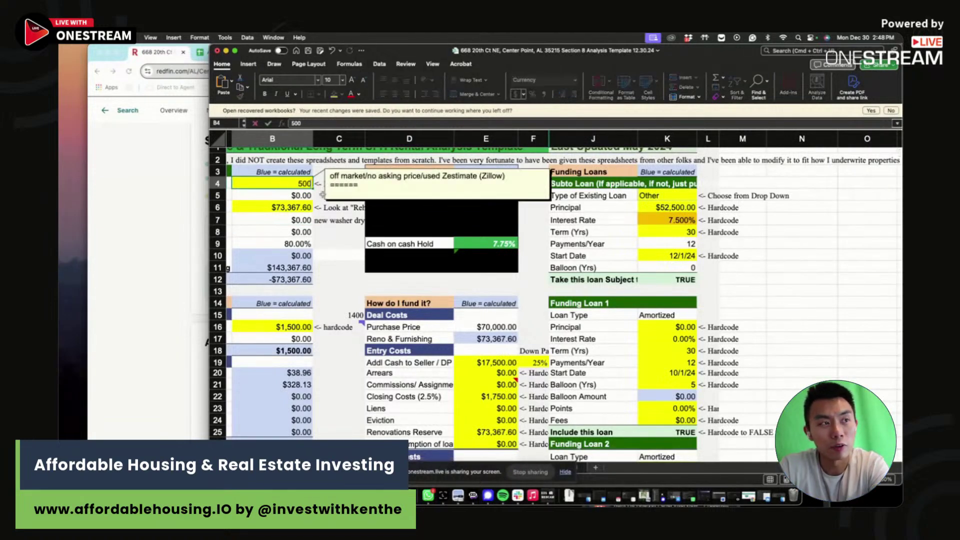
{"action": "key", "text": "Return"}
{"action": "left_click", "coordinate": [471, 274]}
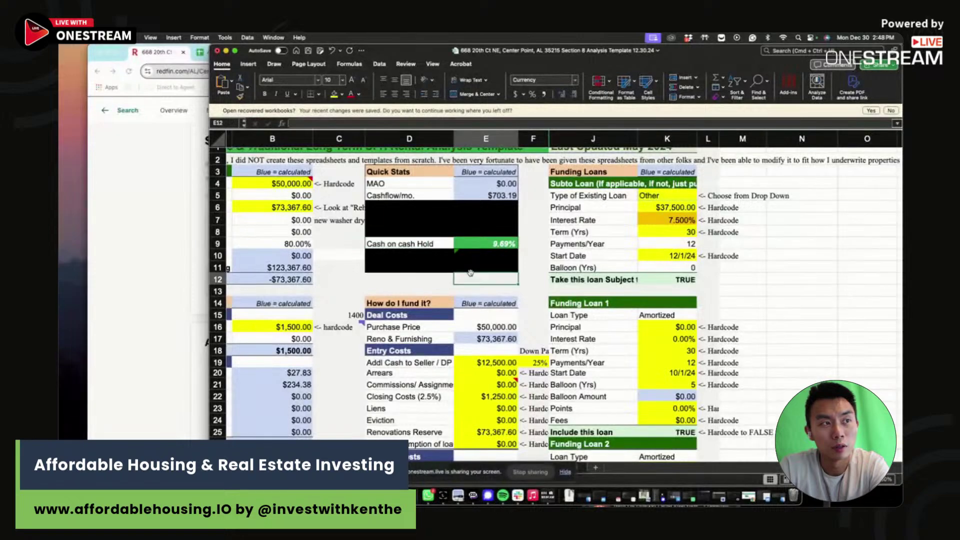
{"action": "scroll", "coordinate": [543, 396], "scroll_direction": "down", "scroll_amount": 8}
- Enter 9.7 CoC, $50,000 price, $73,000 rehab, 25 down and 7.5% rate in scenario three
{"action": "left_click", "coordinate": [543, 396]}
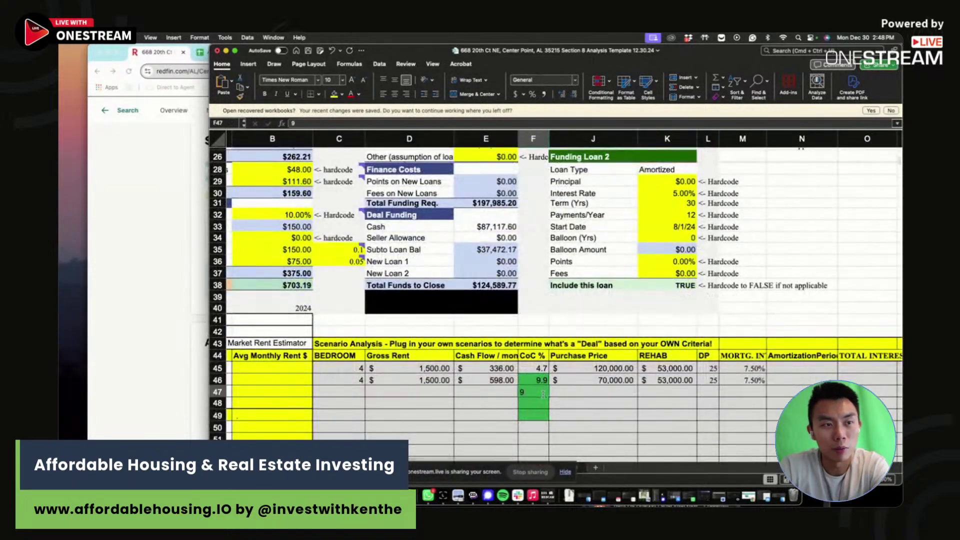
{"action": "type", "text": "9.7"}
{"action": "key", "text": "Tab"}
{"action": "type", "text": "5000"}
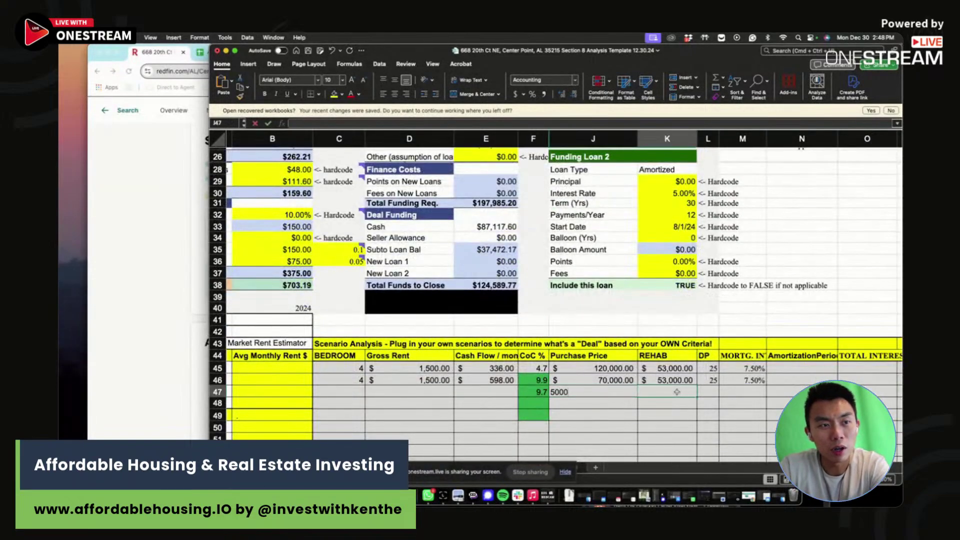
{"action": "left_click", "coordinate": [672, 395]}
{"action": "key", "text": "shift+Tab"}
{"action": "type", "text": "50000"}
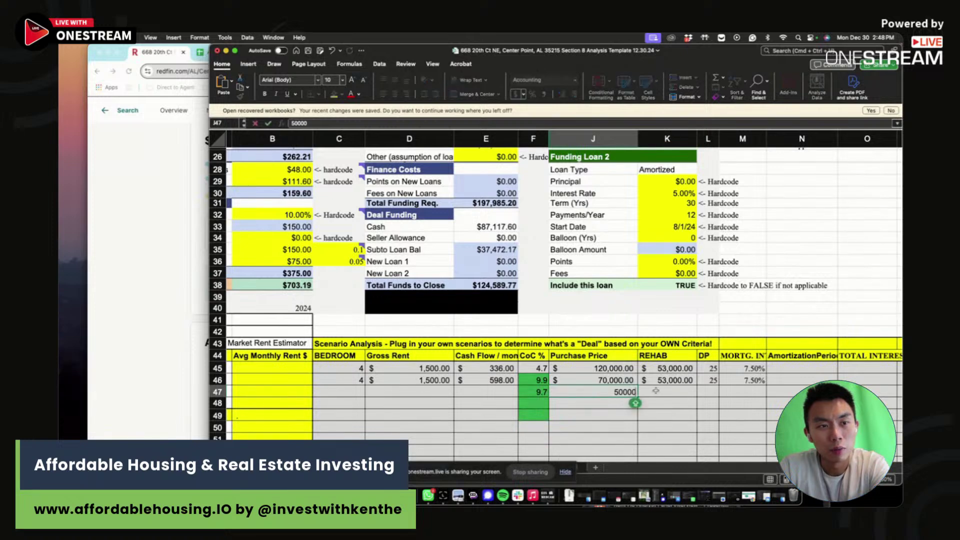
{"action": "left_click", "coordinate": [655, 391]}
{"action": "type", "text": "73000"}
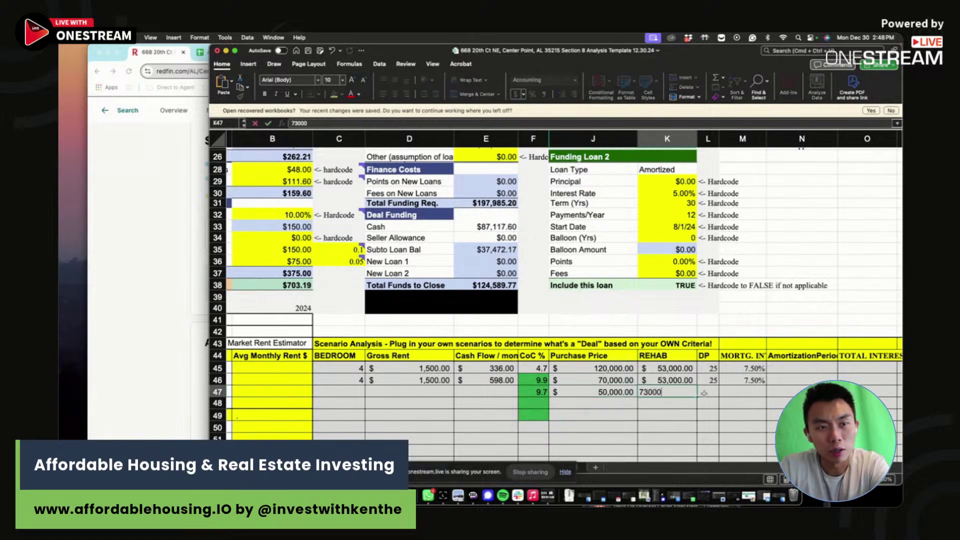
{"action": "left_click", "coordinate": [704, 393]}
{"action": "type", "text": "25"}
{"action": "left_click", "coordinate": [759, 393]}
{"action": "type", "text": "7"}
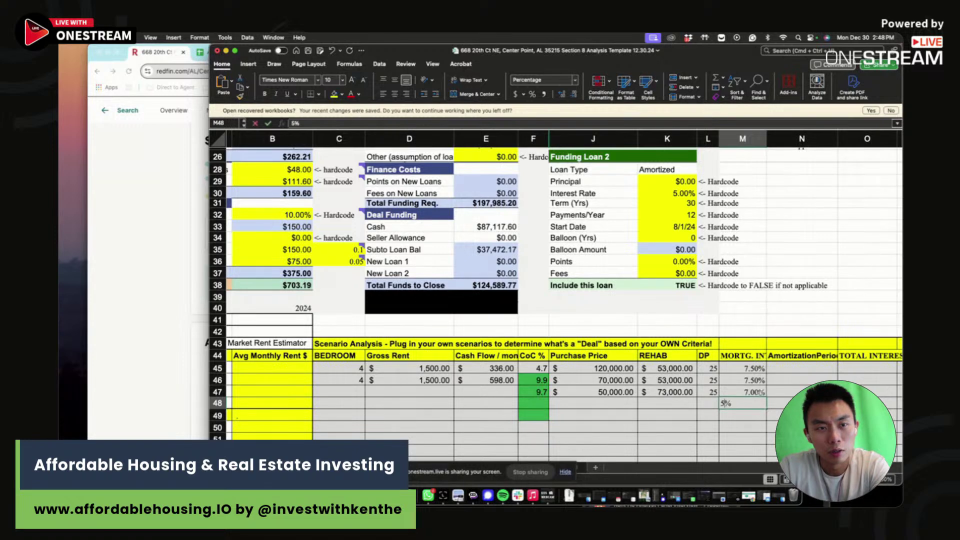
{"action": "type", "text": ".5"}
{"action": "key", "text": "Return"}
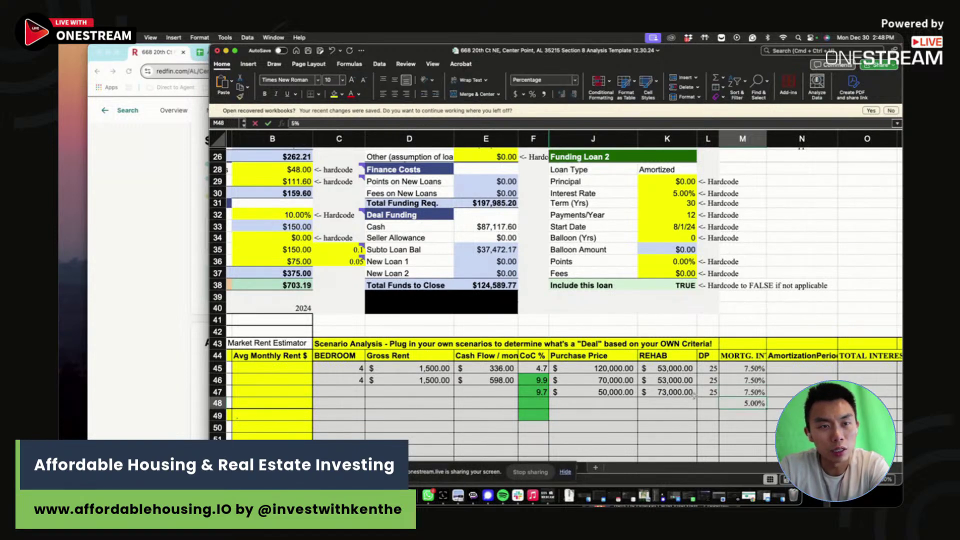
{"action": "key", "text": "Delete"}
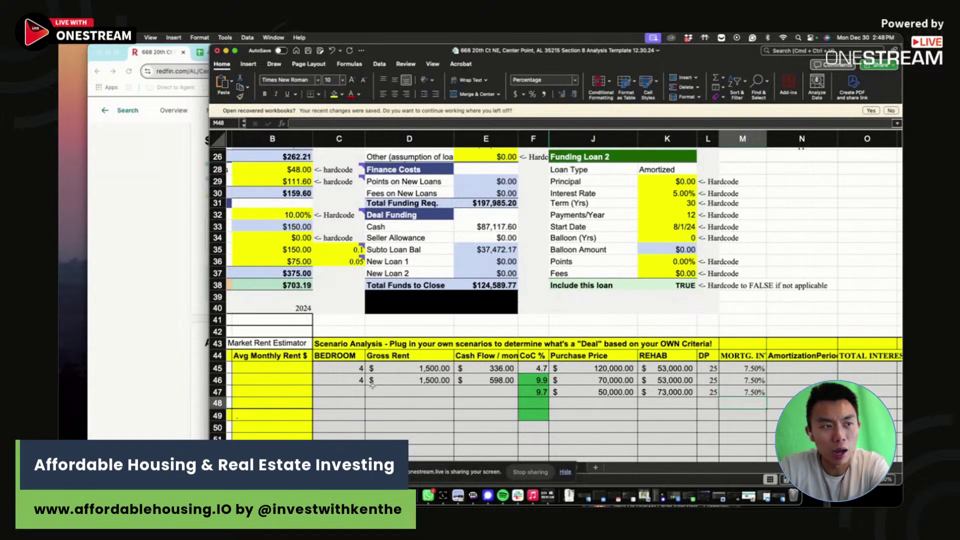
- Enter 4 bedrooms, $1,500 gross rent and $703 cash flow for scenario three
{"action": "left_click", "coordinate": [350, 390]}
{"action": "type", "text": "4"}
{"action": "left_click", "coordinate": [409, 389]}
{"action": "type", "text": "1500"}
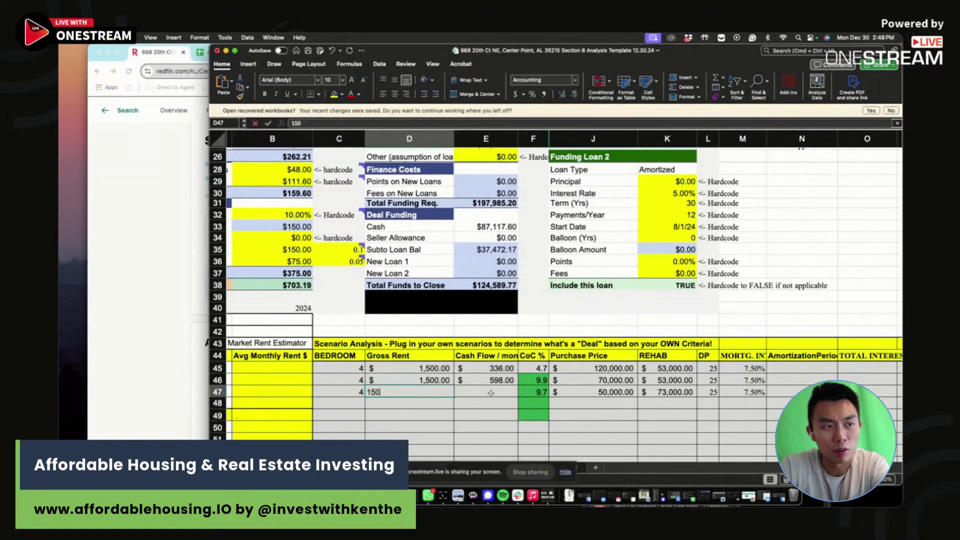
{"action": "left_click", "coordinate": [507, 391]}
{"action": "type", "text": "703"}
{"action": "key", "text": "Return"}
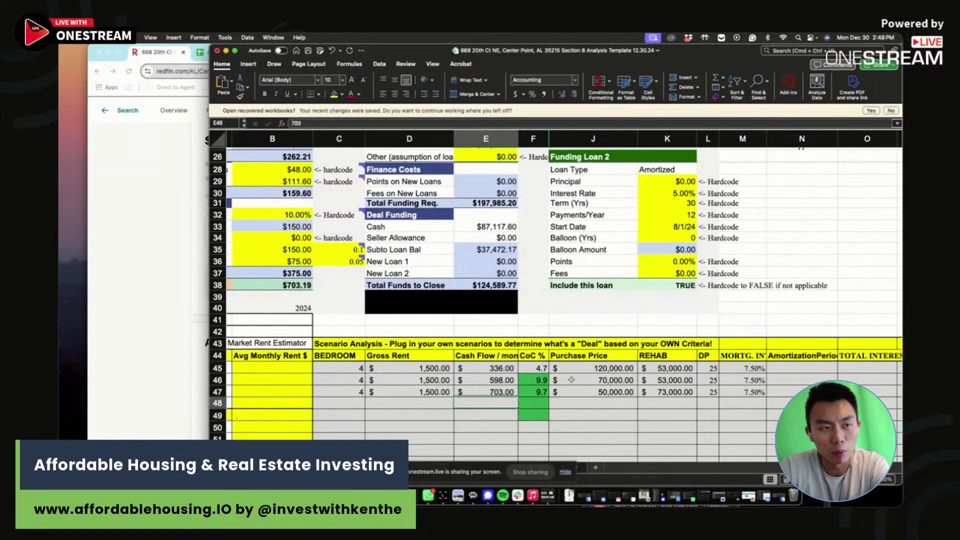
{"action": "left_click", "coordinate": [638, 402]}
{"action": "scroll", "coordinate": [628, 398], "scroll_direction": "up", "scroll_amount": 10}
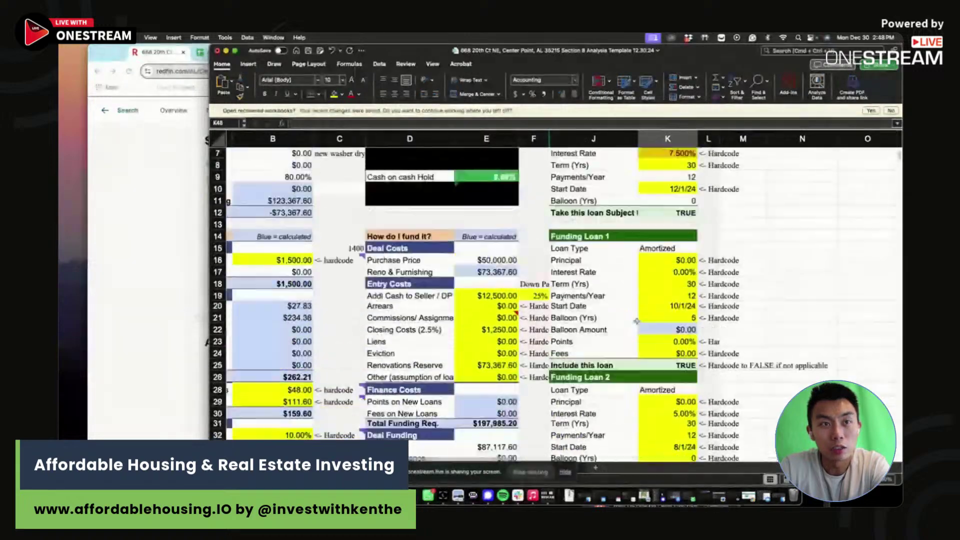
- Lower the existing loan's interest rate in K7 to 6% and check the cash-on-cash return
{"action": "left_click", "coordinate": [667, 360]}
{"action": "left_click", "coordinate": [673, 227]}
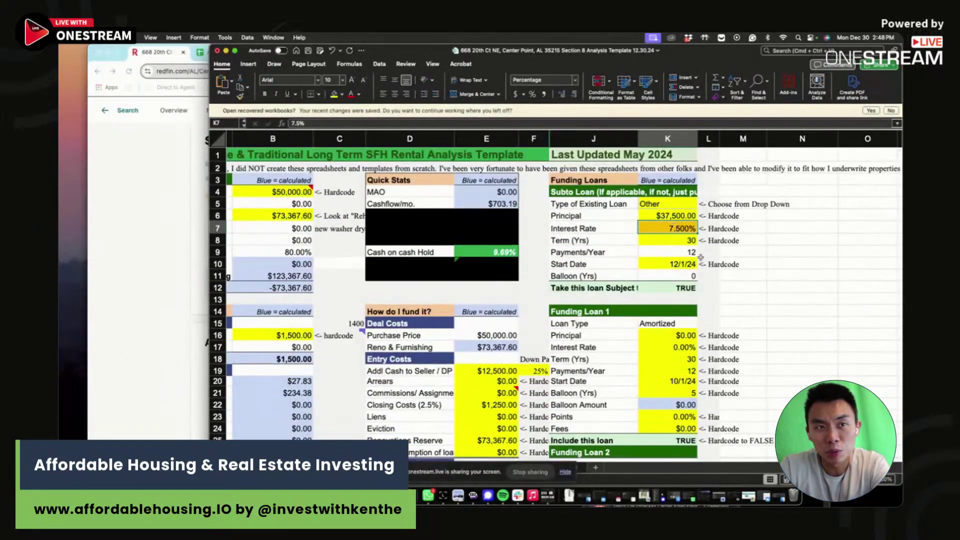
{"action": "type", "text": "6"}
{"action": "key", "text": "Return"}
{"action": "left_click", "coordinate": [482, 252]}
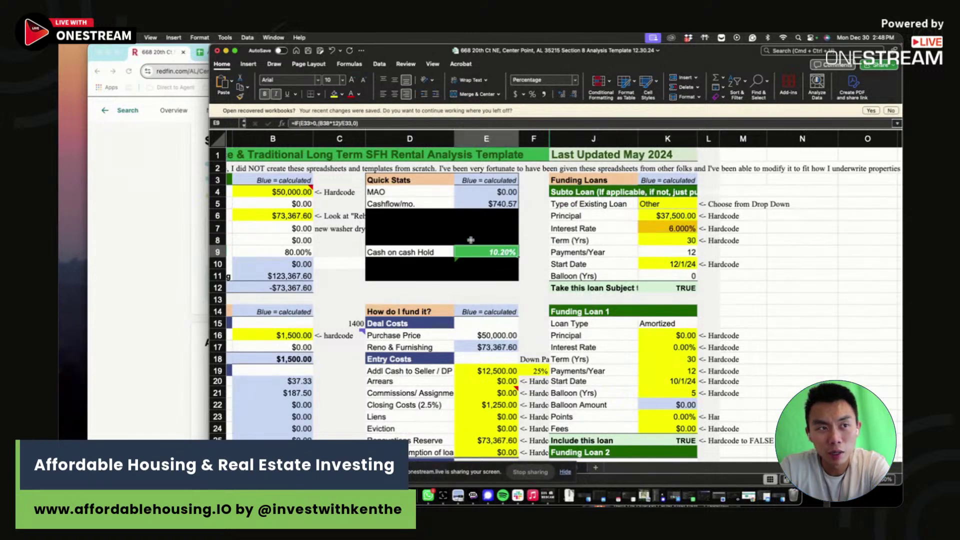
{"action": "left_click", "coordinate": [291, 191]}
{"action": "left_click", "coordinate": [506, 253]}
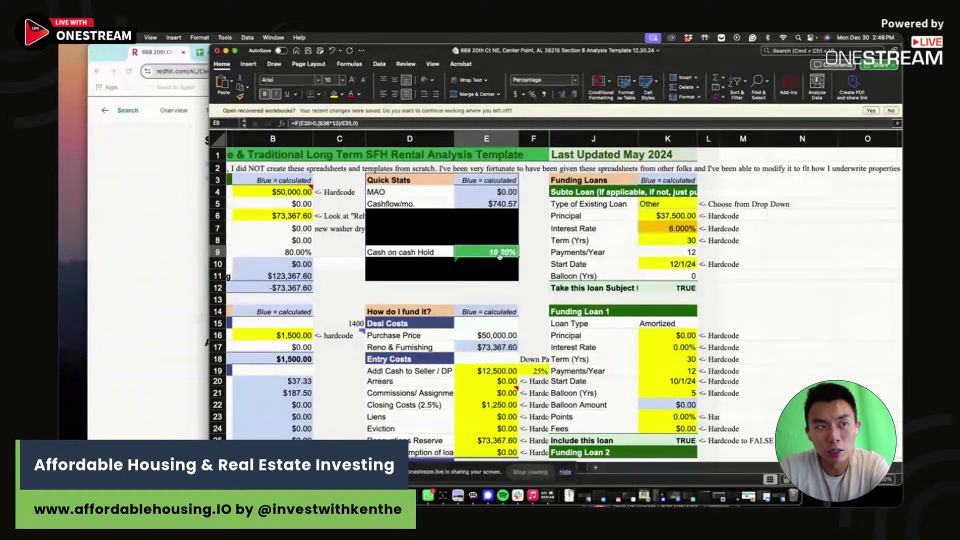
- Raise the purchase price in B4 to $55,000
{"action": "left_click", "coordinate": [281, 194]}
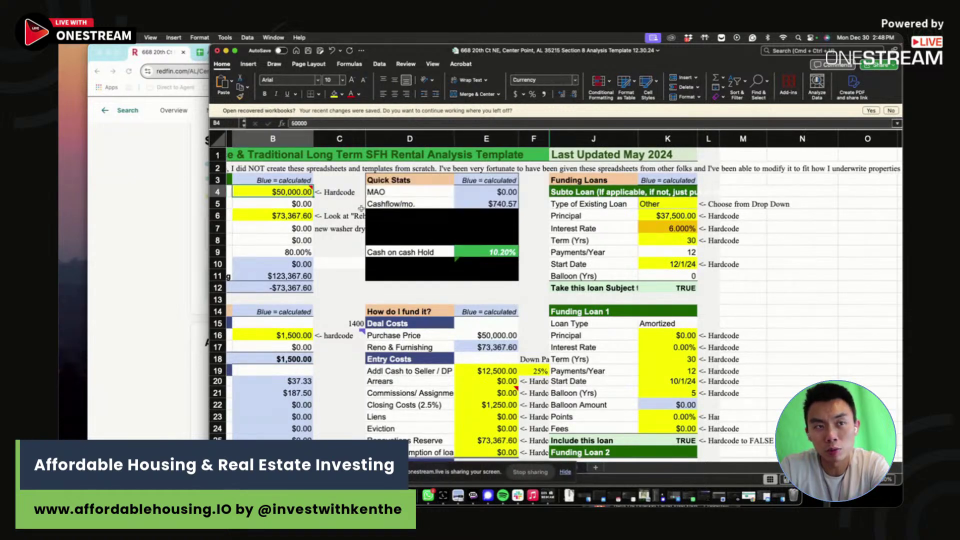
{"action": "type", "text": "55000"}
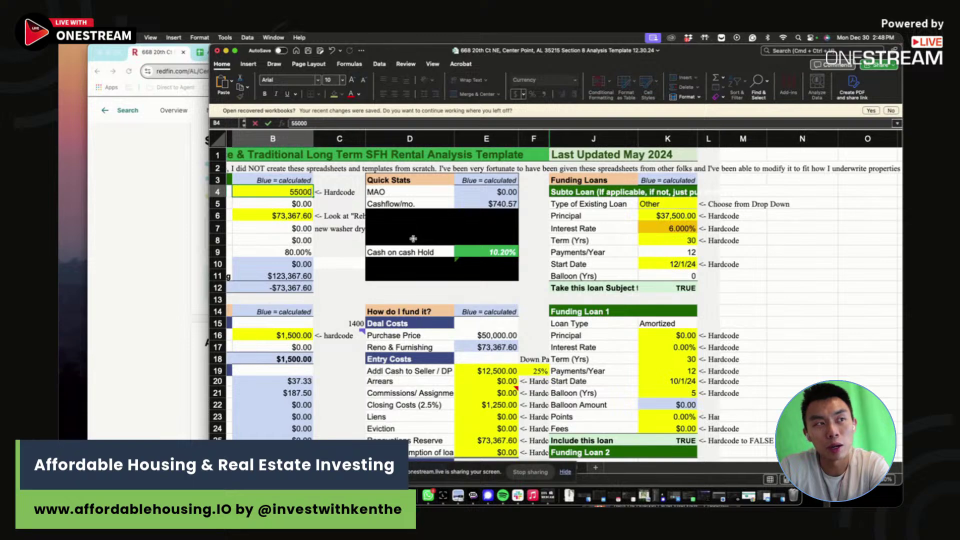
{"action": "key", "text": "Return"}
{"action": "key", "text": "Up"}
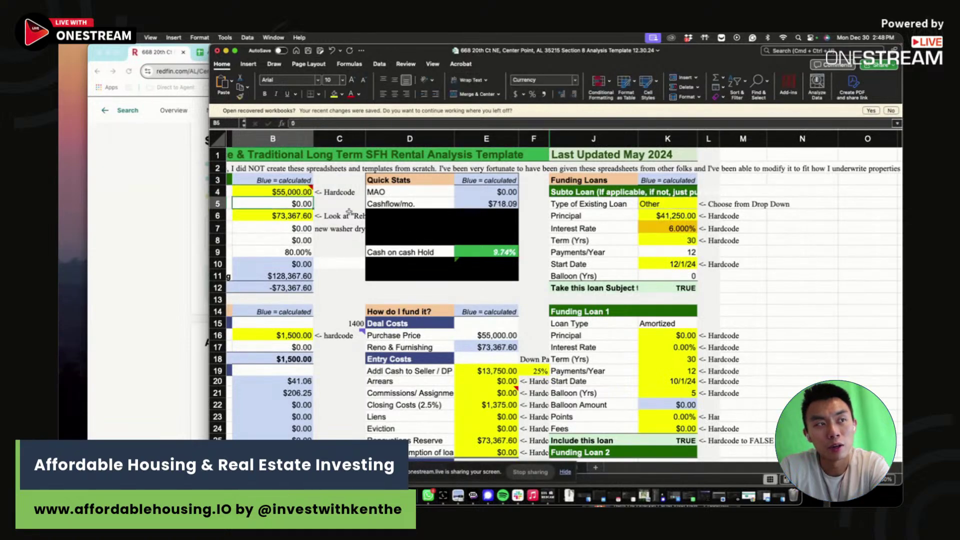
{"action": "scroll", "coordinate": [614, 270], "scroll_direction": "down", "scroll_amount": 10}
{"action": "scroll", "coordinate": [614, 270], "scroll_direction": "down", "scroll_amount": 5}
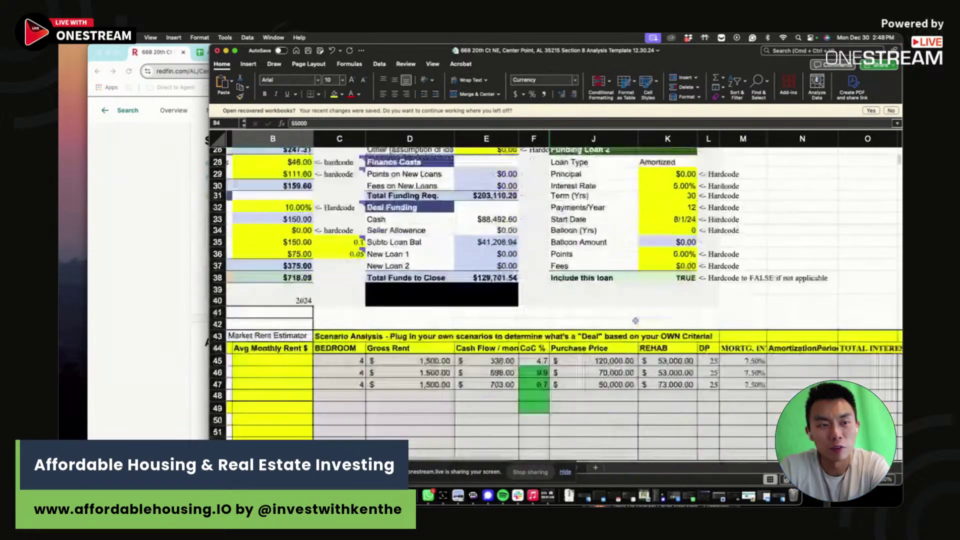
- Enter a $55,000 purchase price and a 6% mortgage rate for scenario four
{"action": "left_click", "coordinate": [630, 364]}
{"action": "type", "text": "55,000"}
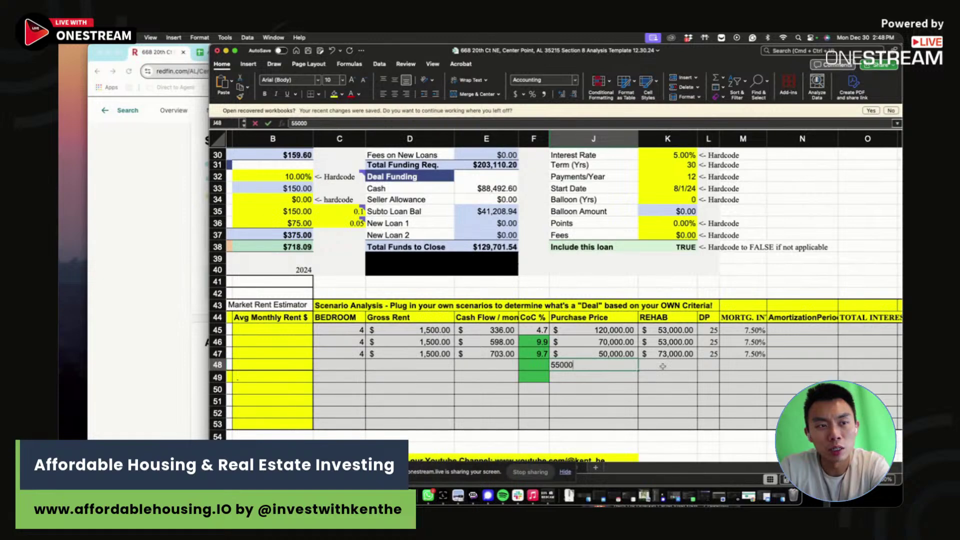
{"action": "left_click", "coordinate": [662, 366]}
{"action": "key", "text": "Tab"}
{"action": "key", "text": "Tab"}
{"action": "type", "text": "6"}
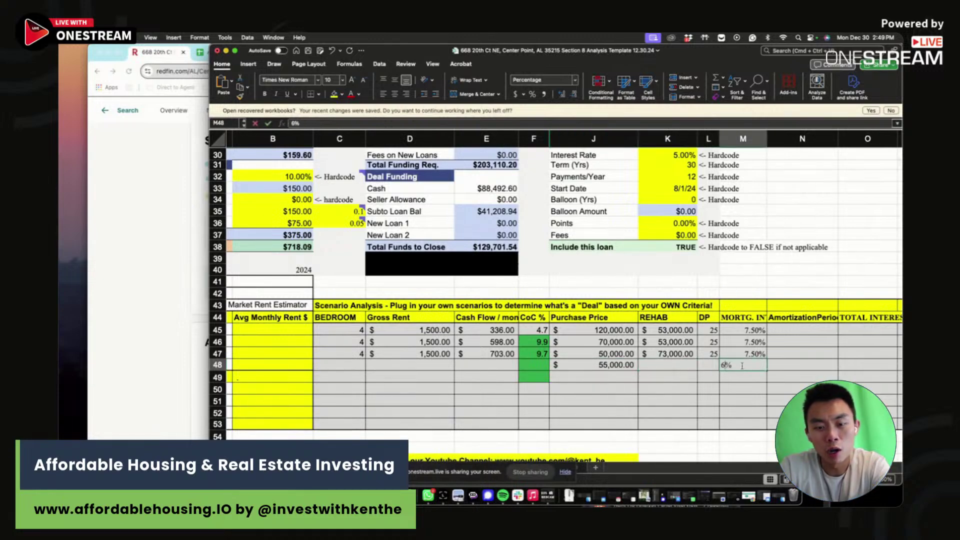
{"action": "key", "text": "Return"}
- Enter a 25 down payment and a $73,000 rehab for scenario four
{"action": "left_click", "coordinate": [703, 365]}
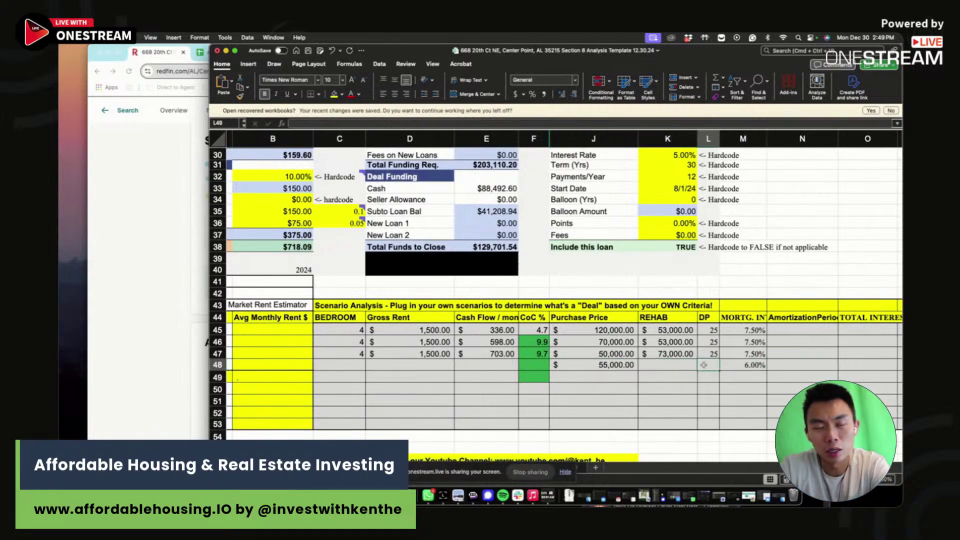
{"action": "type", "text": "25"}
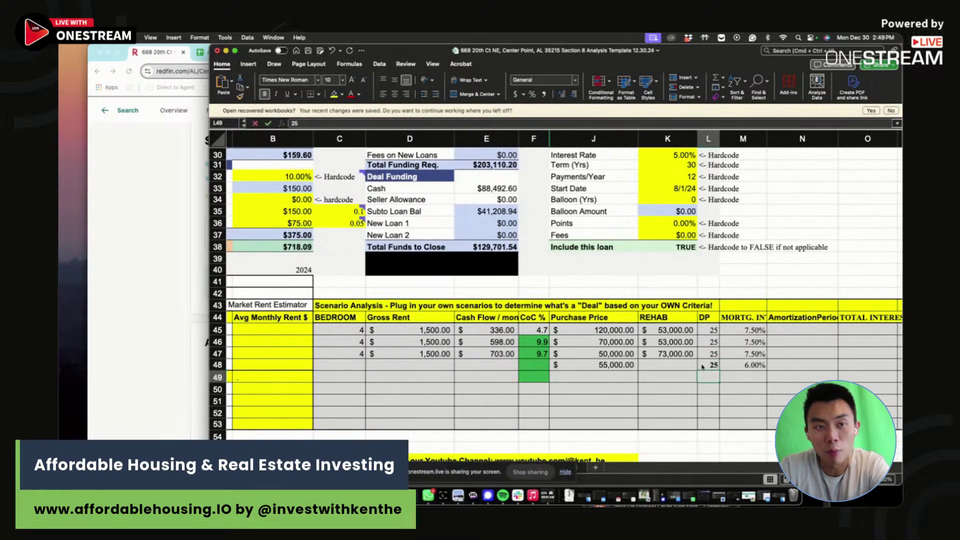
{"action": "left_click", "coordinate": [671, 365]}
{"action": "type", "text": "73000"}
{"action": "key", "text": "Return"}
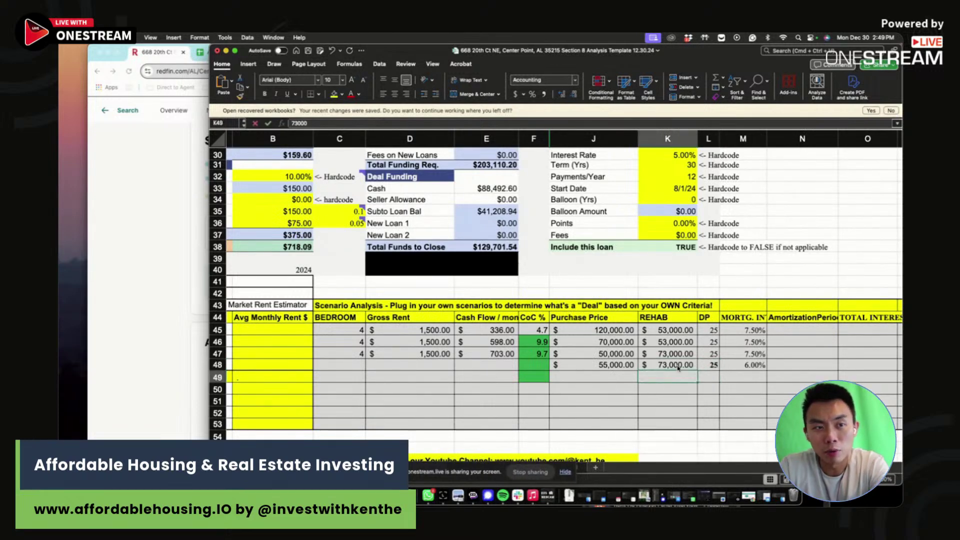
{"action": "left_click", "coordinate": [683, 364]}
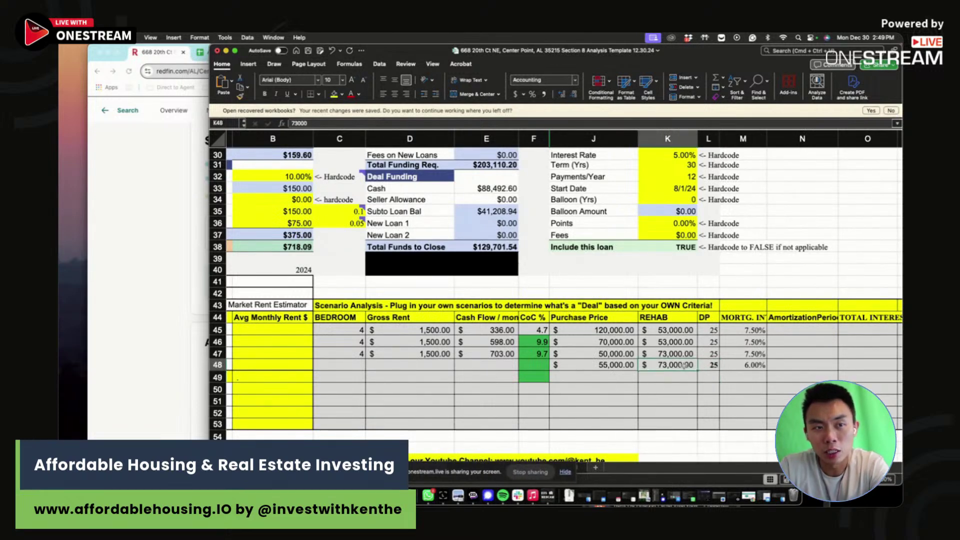
- Fill row 48 with $718 cash flow, $1,500 gross rent and 4 bedrooms
{"action": "left_click", "coordinate": [542, 364]}
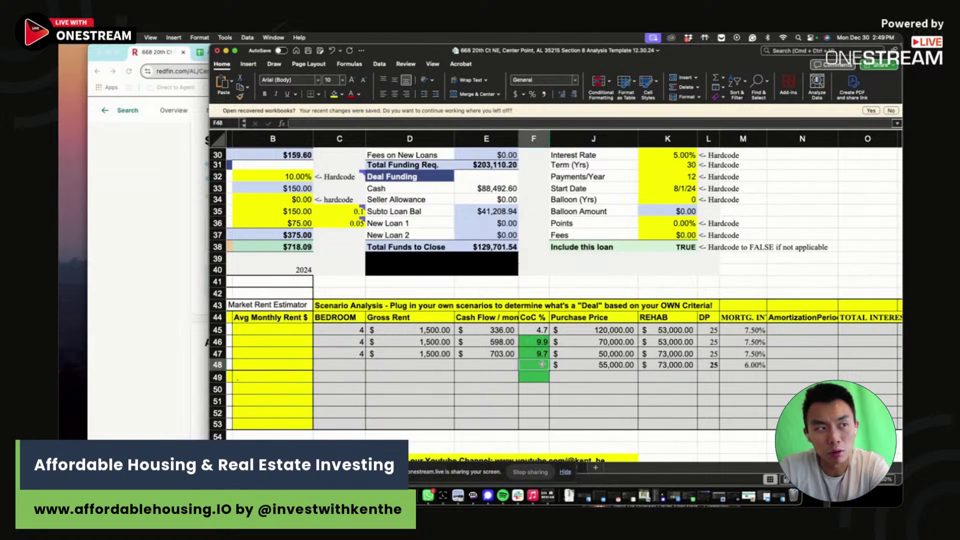
{"action": "scroll", "coordinate": [541, 364], "scroll_direction": "up", "scroll_amount": 10}
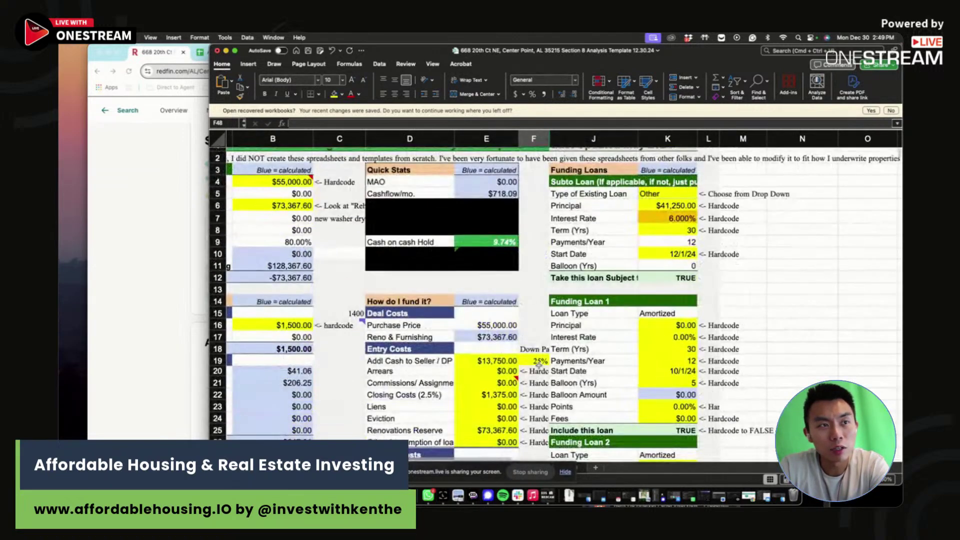
{"action": "type", "text": "9."}
{"action": "key", "text": "Escape"}
{"action": "left_click", "coordinate": [504, 434]}
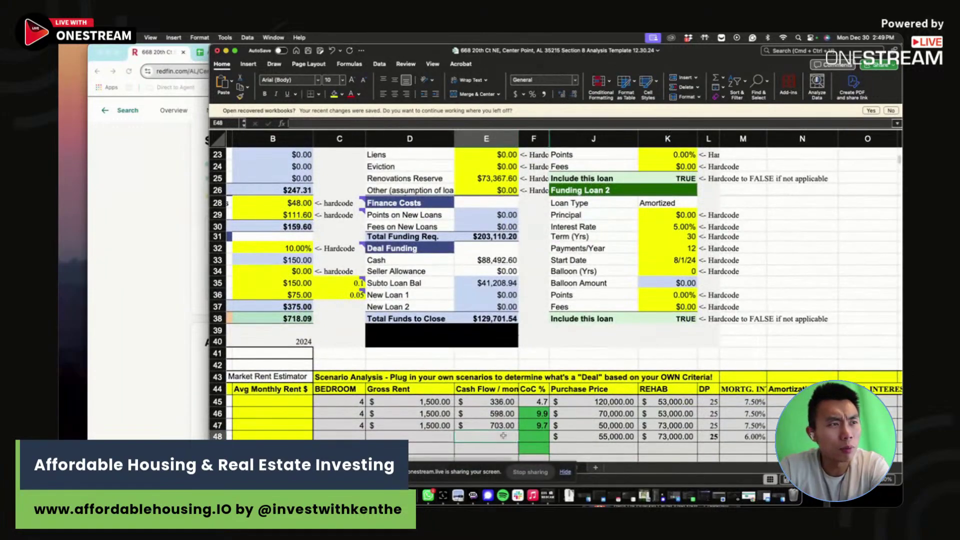
{"action": "type", "text": "718"}
{"action": "left_click", "coordinate": [436, 438]}
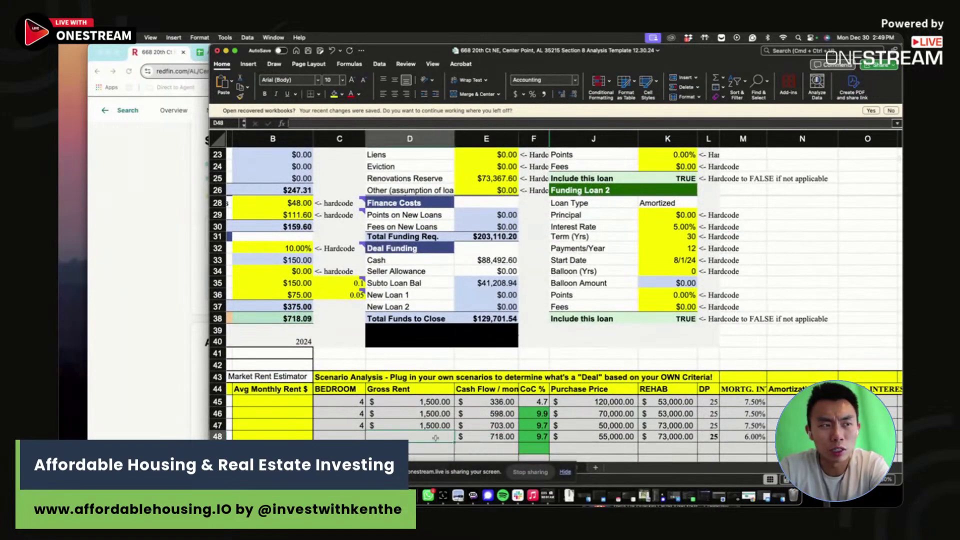
{"action": "type", "text": "1500"}
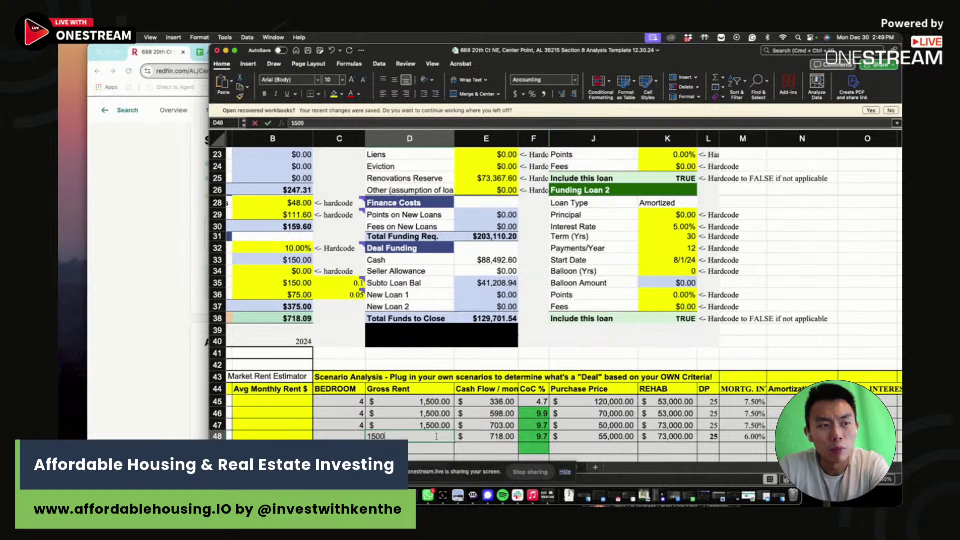
{"action": "key", "text": "Left"}
{"action": "type", "text": "4"}
{"action": "key", "text": "Return"}
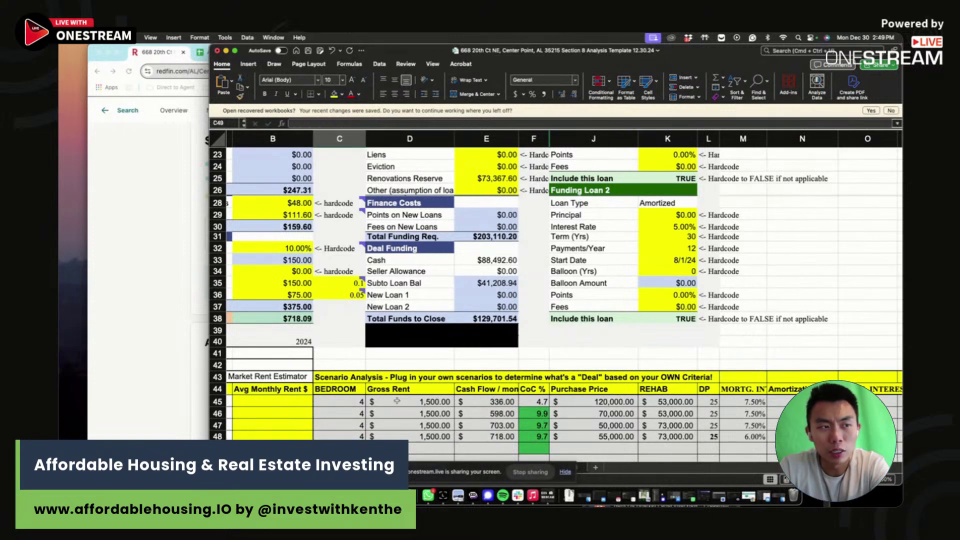
{"action": "left_click", "coordinate": [429, 433]}
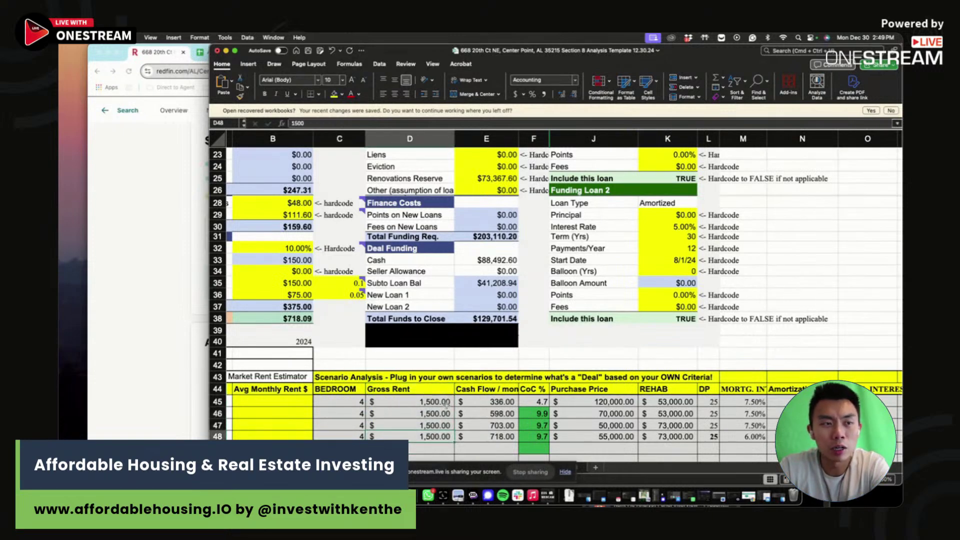
- Select the scenario table's price, rehab, down payment and rate columns to review the entries
{"action": "left_click_drag", "start_coordinate": [738, 397], "coordinate": [591, 452]}
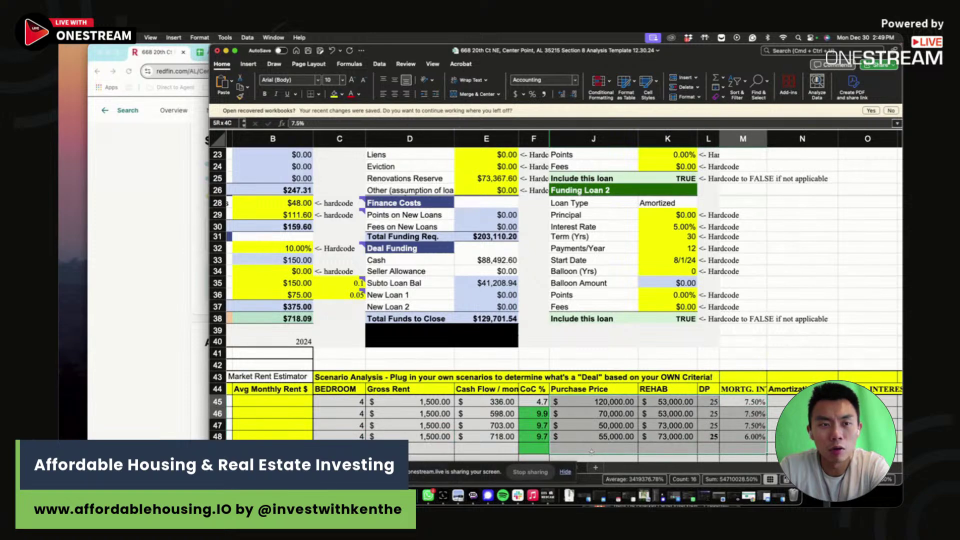
{"action": "left_click", "coordinate": [606, 436]}
{"action": "scroll", "coordinate": [603, 399], "scroll_direction": "up", "scroll_amount": 8}
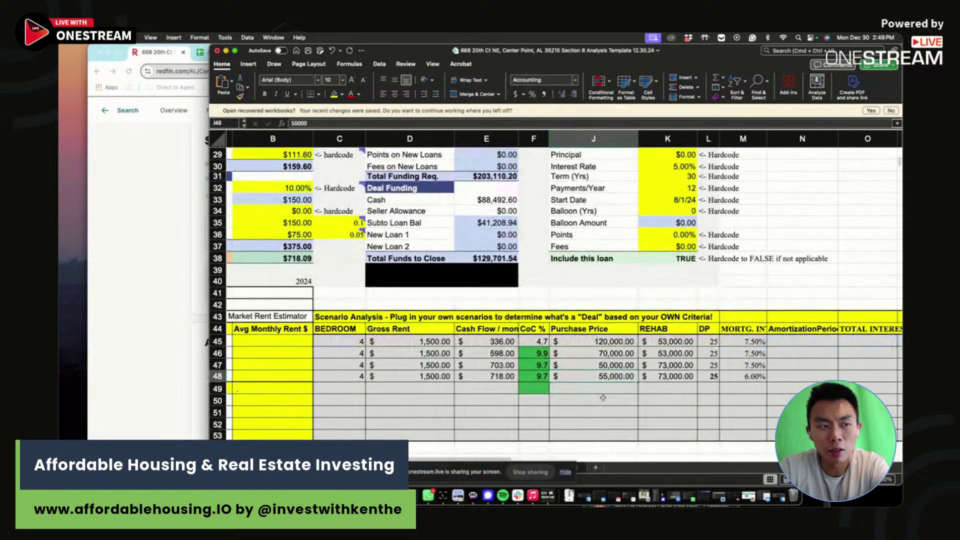
{"action": "left_click_drag", "start_coordinate": [858, 254], "coordinate": [422, 373]}
{"action": "scroll", "coordinate": [422, 373], "scroll_direction": "left", "scroll_amount": 2}
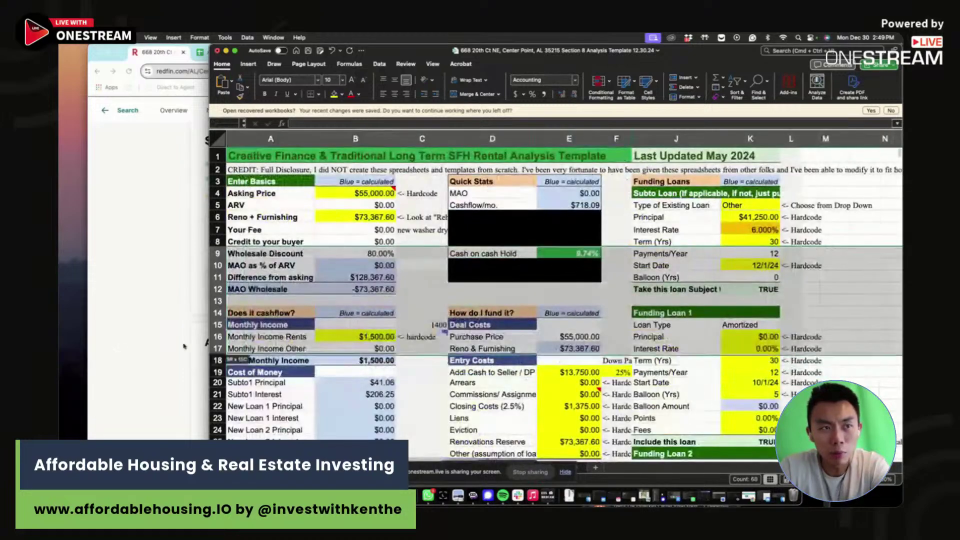
{"action": "left_click", "coordinate": [418, 270]}
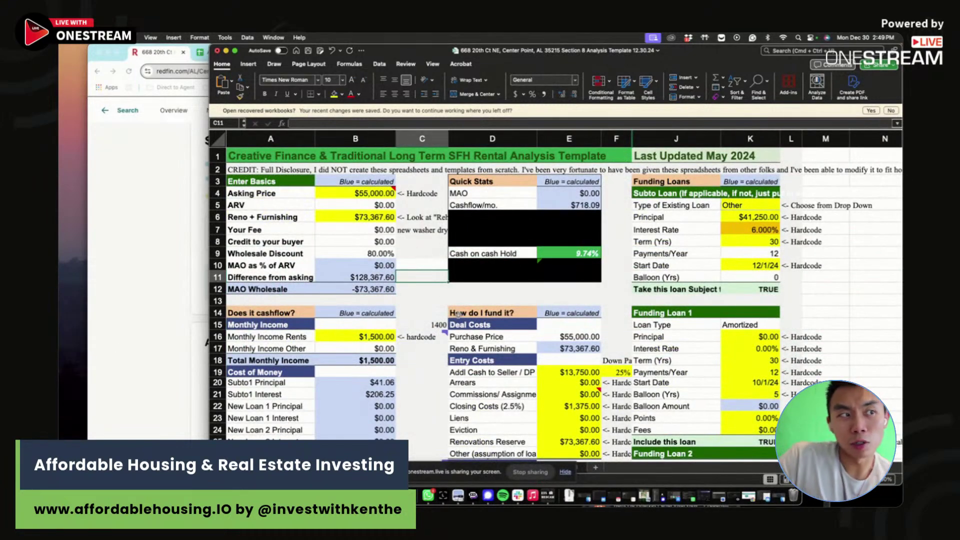
{"action": "left_click", "coordinate": [423, 319]}
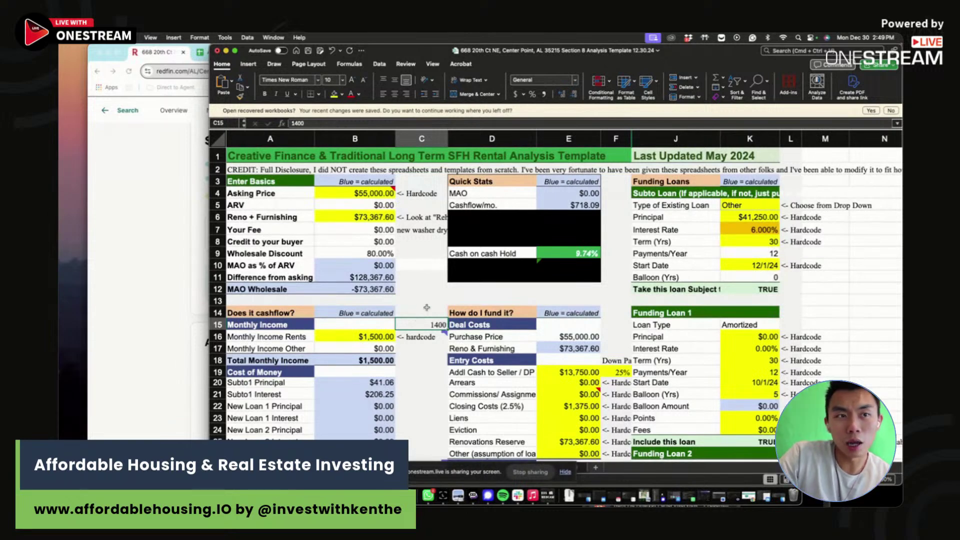
{"action": "left_click", "coordinate": [427, 307]}
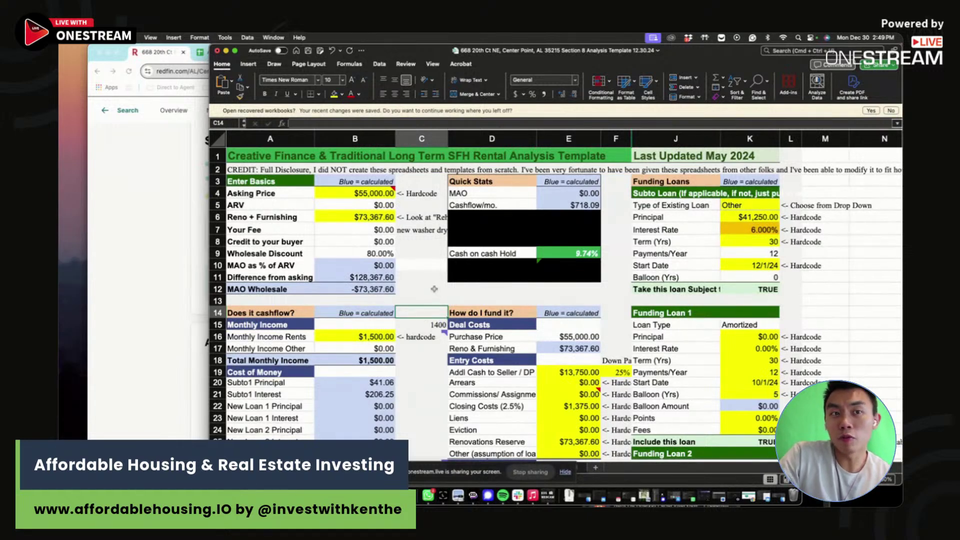
{"action": "left_click", "coordinate": [752, 233]}
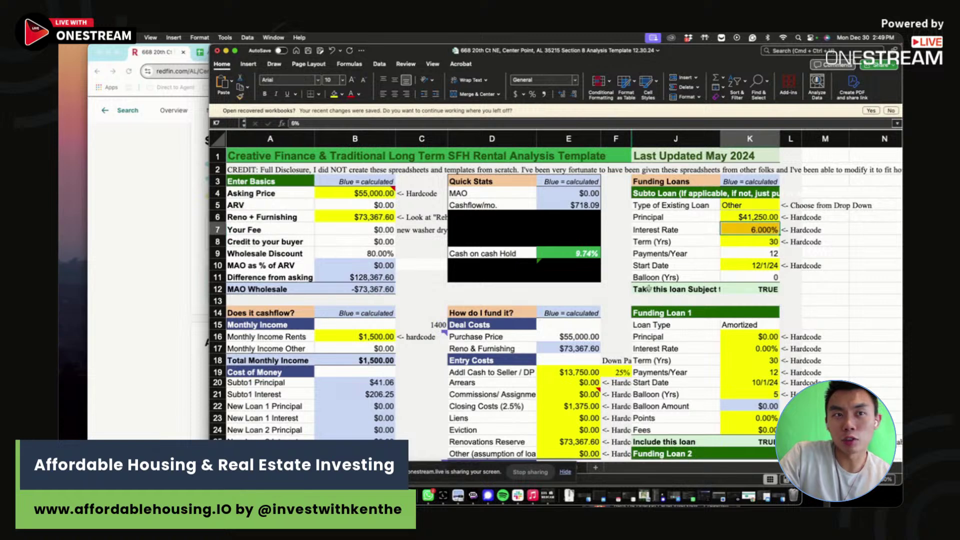
{"action": "left_click", "coordinate": [615, 299]}
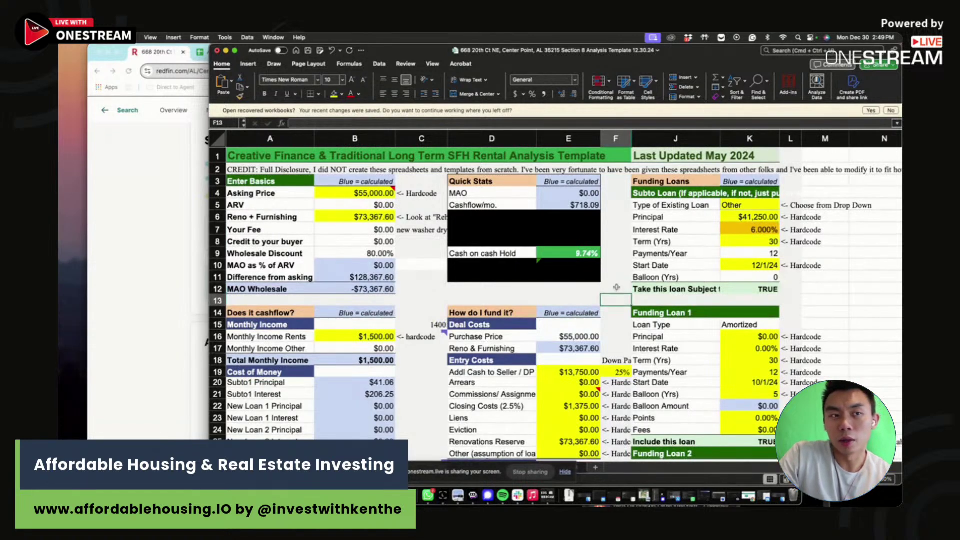
{"action": "left_click_drag", "start_coordinate": [616, 287], "coordinate": [618, 296]}
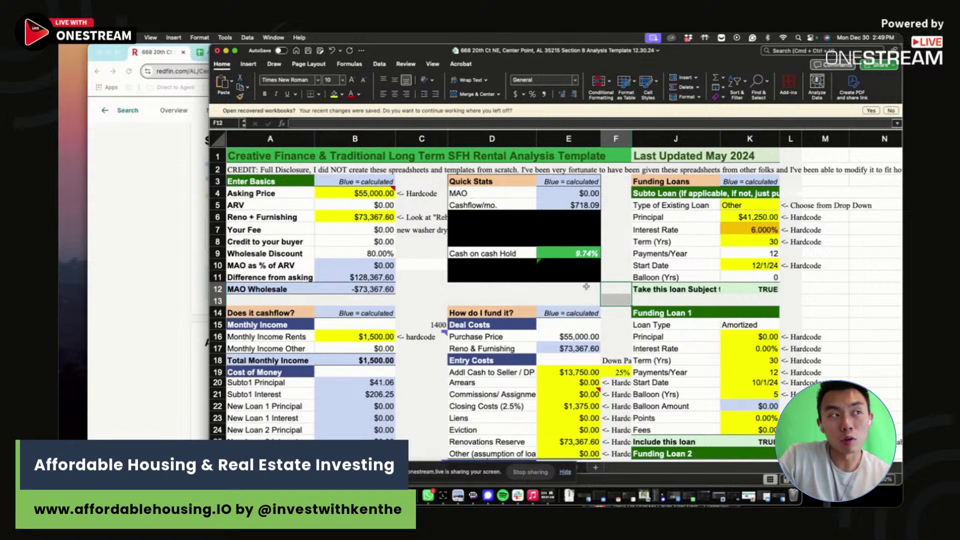
{"action": "left_click", "coordinate": [177, 254]}
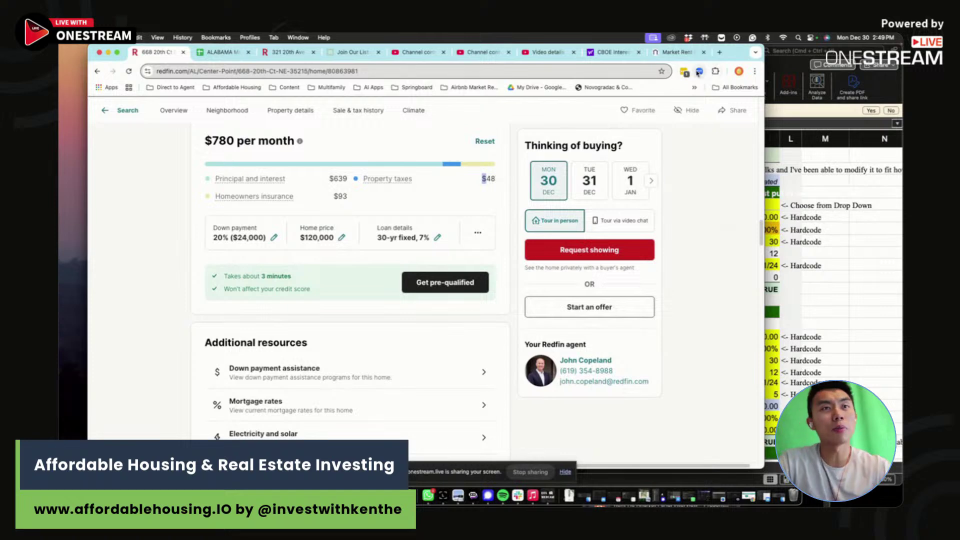
- Move from the Deal Analysis and ALABAMA market research tabs to the OneStream studio window
{"action": "left_click", "coordinate": [352, 52]}
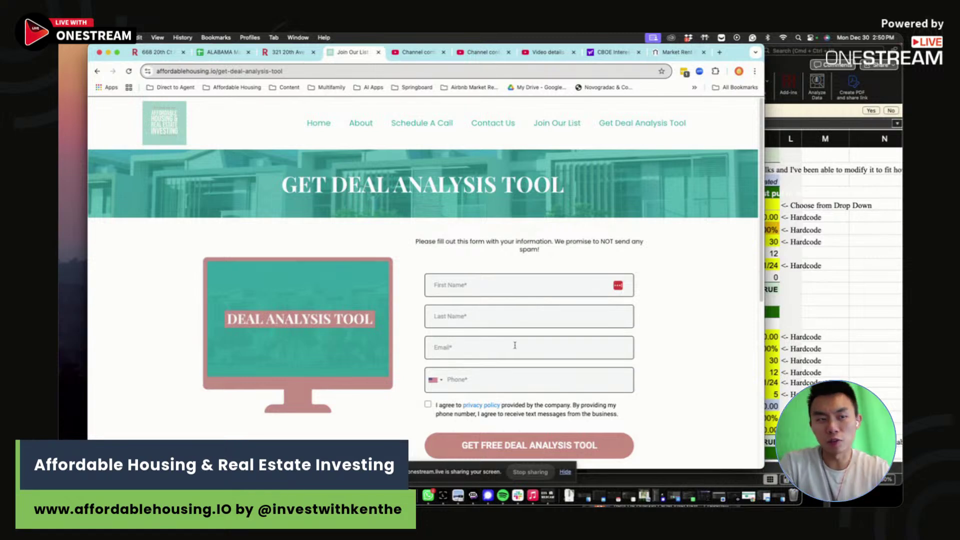
{"action": "left_click", "coordinate": [216, 53]}
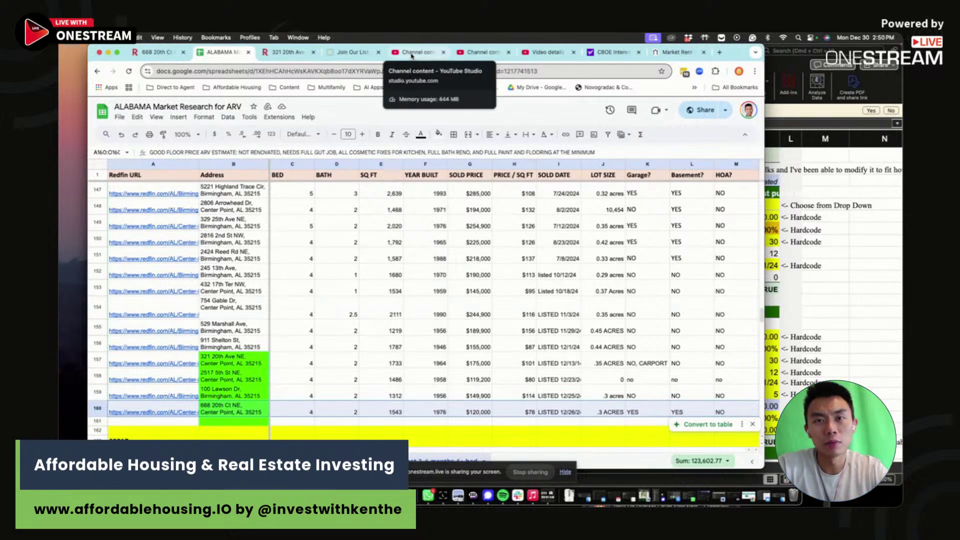
{"action": "left_click_drag", "start_coordinate": [743, 51], "coordinate": [866, 80]}
{"action": "key", "text": "super+grave"}
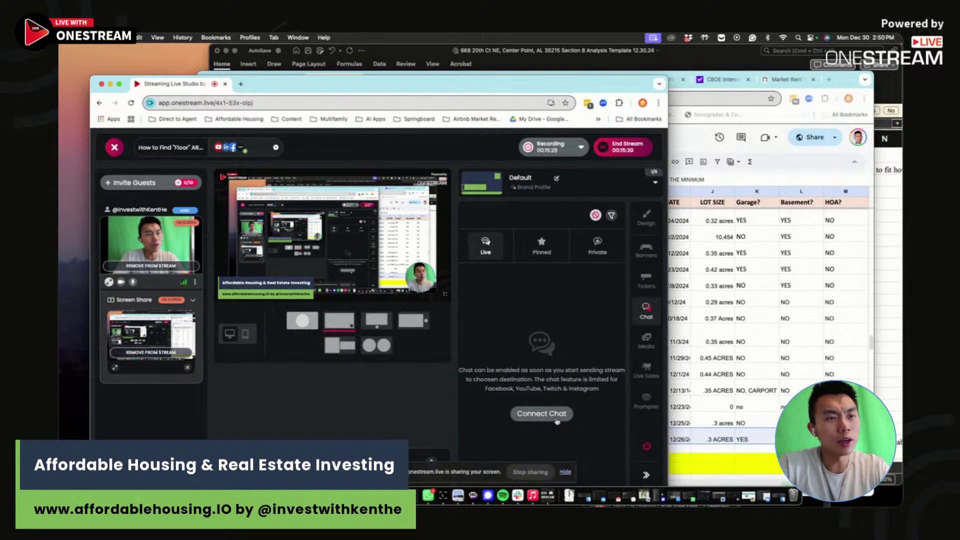
- Connect the live stream chat, then end the stream and confirm with End Stream
{"action": "left_click", "coordinate": [554, 414]}
{"action": "left_click_drag", "start_coordinate": [600, 82], "coordinate": [583, 56]}
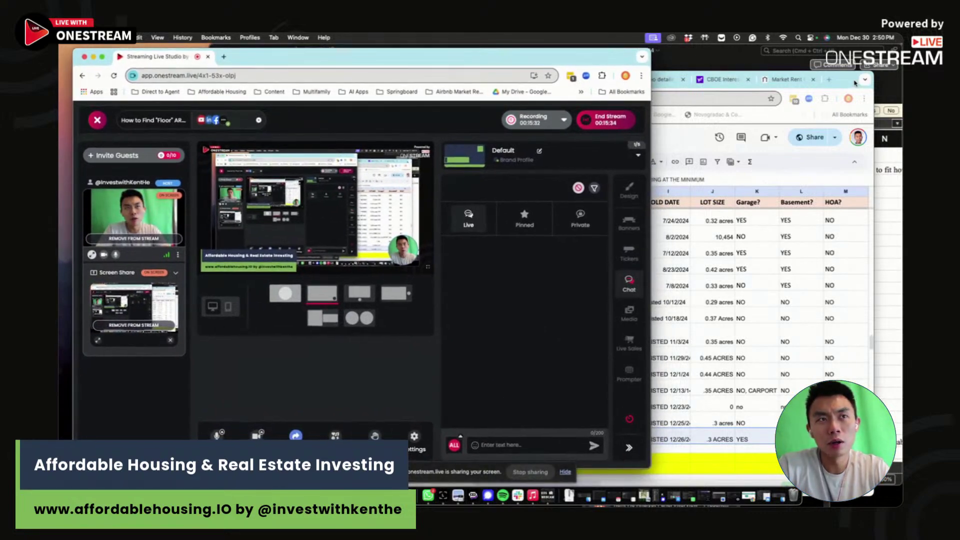
{"action": "left_click_drag", "start_coordinate": [855, 82], "coordinate": [853, 74]}
{"action": "left_click", "coordinate": [431, 57]}
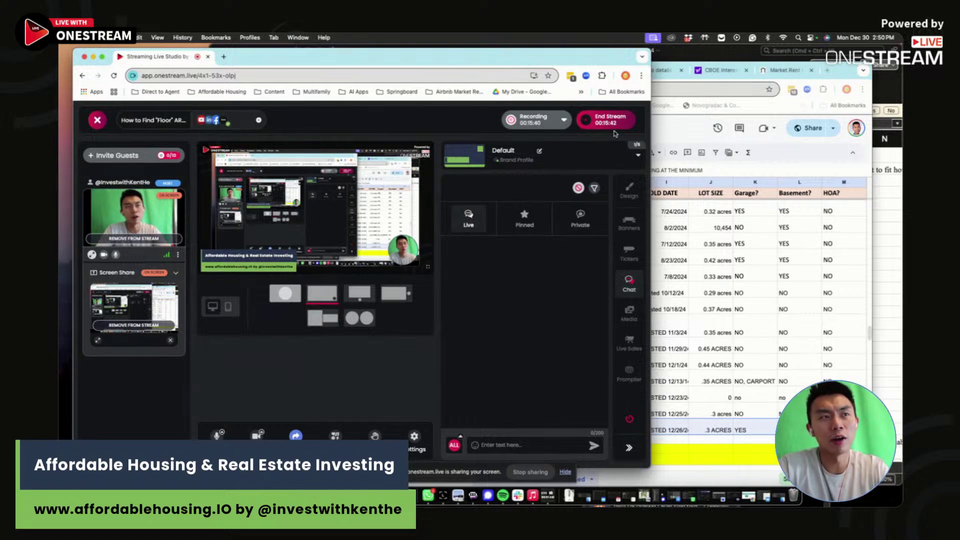
{"action": "left_click", "coordinate": [607, 120]}
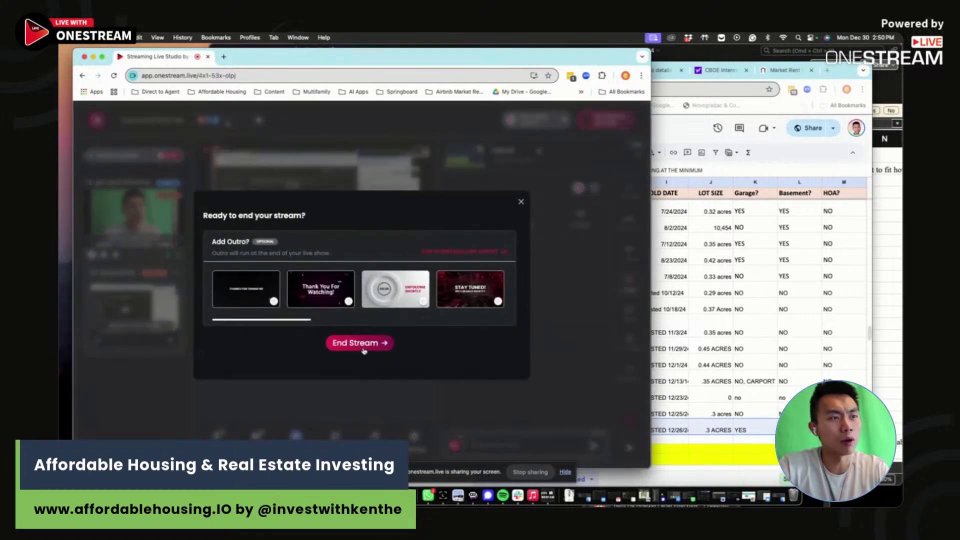
{"action": "left_click", "coordinate": [363, 348]}
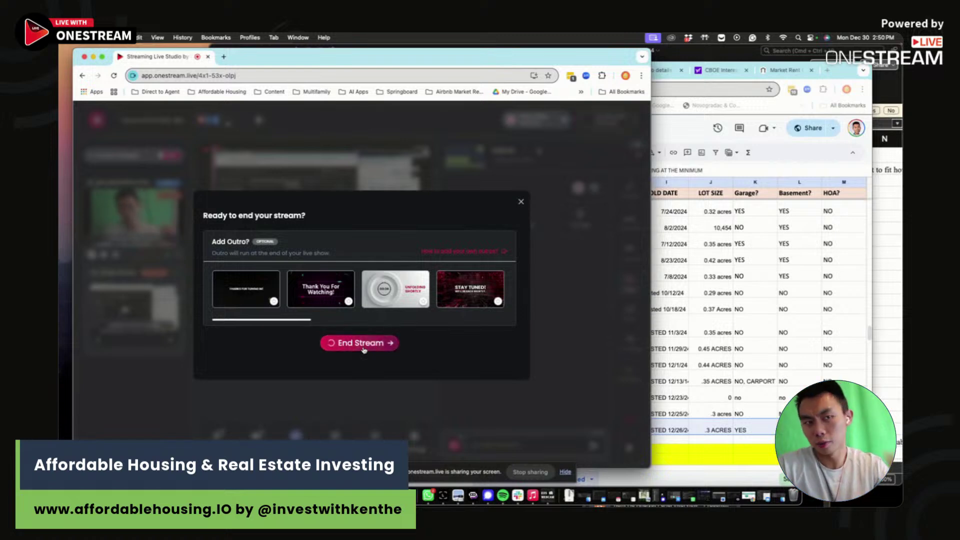